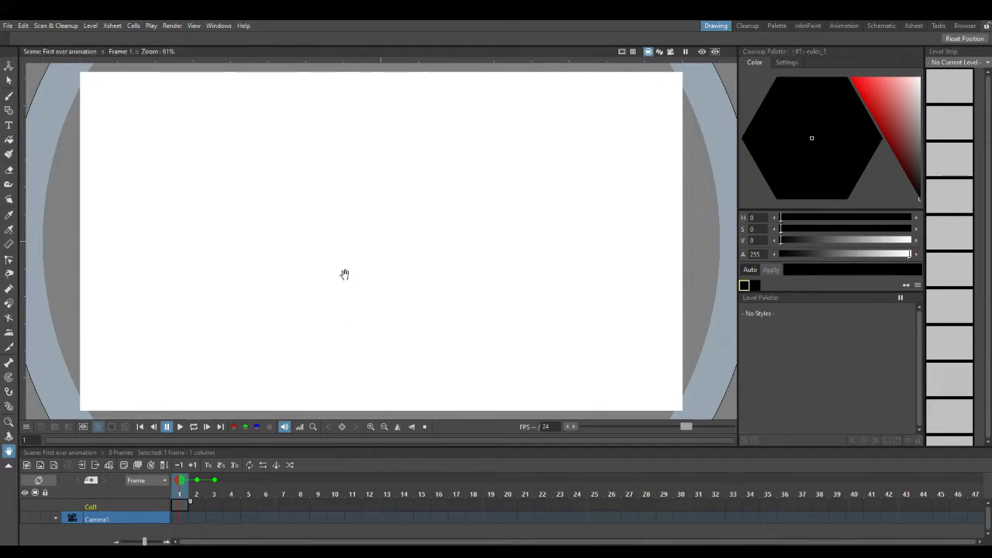
# Handwrite "opentoon2" across the canvas with the brush and scribble a crossed-out oval beneath it.
pyautogui.click(9, 96)
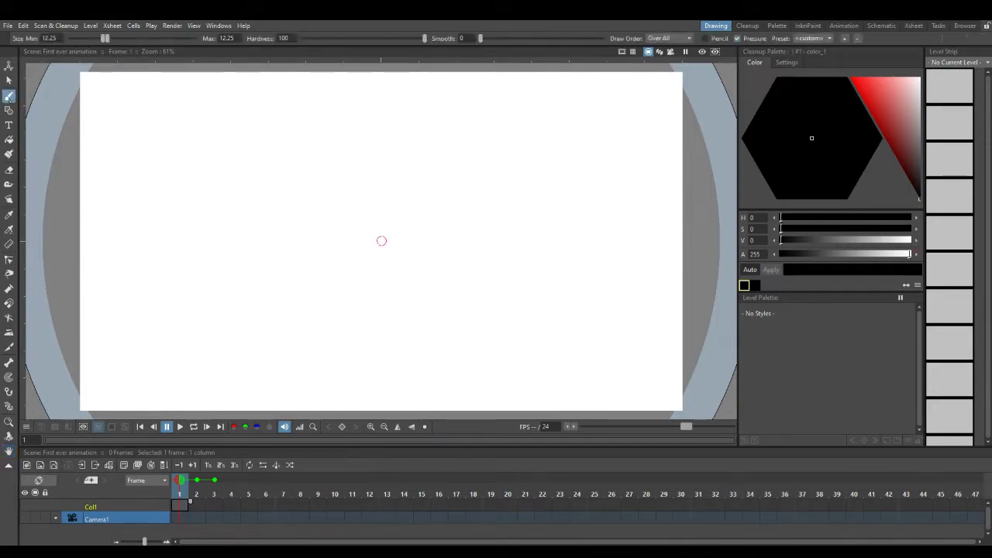
pyautogui.moveTo(222, 252); pyautogui.dragTo(211, 184)
pyautogui.moveTo(273, 166)
pyautogui.mouseDown()
pyautogui.moveTo(276, 197)
pyautogui.moveTo(327, 152)
pyautogui.moveTo(373, 228)
pyautogui.mouseUp()
pyautogui.moveTo(416, 142); pyautogui.dragTo(423, 237)
pyautogui.moveTo(390, 178)
pyautogui.mouseDown()
pyautogui.moveTo(438, 159)
pyautogui.moveTo(483, 177)
pyautogui.moveTo(504, 166)
pyautogui.mouseUp()
pyautogui.moveTo(512, 213)
pyautogui.mouseDown()
pyautogui.moveTo(535, 128)
pyautogui.moveTo(552, 190)
pyautogui.mouseUp()
pyautogui.moveTo(580, 94); pyautogui.dragTo(621, 139)
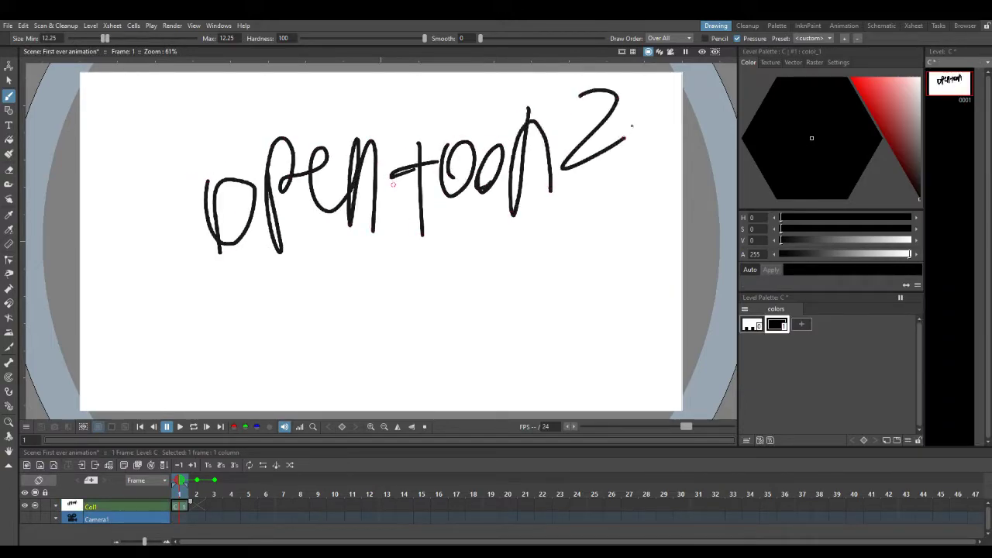
pyautogui.moveTo(365, 299)
pyautogui.mouseDown()
pyautogui.moveTo(380, 266)
pyautogui.moveTo(355, 285)
pyautogui.moveTo(356, 302)
pyautogui.moveTo(379, 280)
pyautogui.moveTo(367, 248)
pyautogui.moveTo(376, 315)
pyautogui.moveTo(416, 274)
pyautogui.moveTo(379, 331)
pyautogui.mouseUp()
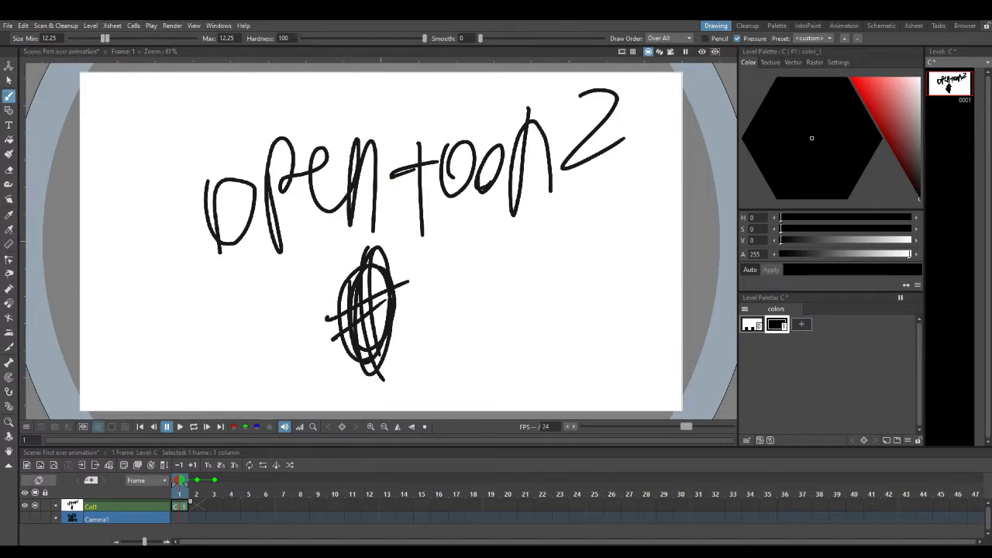
# Try the eraser on the handwritten drawing and undo every stroke back to an empty canvas.
pyautogui.click(8, 170)
pyautogui.moveTo(319, 312)
pyautogui.mouseDown()
pyautogui.moveTo(378, 251)
pyautogui.moveTo(361, 332)
pyautogui.moveTo(372, 327)
pyautogui.moveTo(384, 285)
pyautogui.moveTo(399, 272)
pyautogui.moveTo(390, 363)
pyautogui.moveTo(306, 290)
pyautogui.moveTo(285, 137)
pyautogui.moveTo(272, 147)
pyautogui.moveTo(276, 211)
pyautogui.moveTo(252, 276)
pyautogui.moveTo(259, 197)
pyautogui.moveTo(249, 138)
pyautogui.moveTo(216, 158)
pyautogui.moveTo(218, 260)
pyautogui.moveTo(317, 139)
pyautogui.moveTo(347, 249)
pyautogui.moveTo(392, 170)
pyautogui.mouseUp()
pyautogui.hotkey('ctrl', 'z')
pyautogui.hotkey('ctrl', 'z')
pyautogui.hotkey('ctrl', 'z')
pyautogui.hotkey('ctrl', 'z')
pyautogui.hotkey('ctrl', 'z')
pyautogui.hotkey('ctrl', 'z')
pyautogui.hotkey('ctrl', 'z')
pyautogui.hotkey('ctrl', 'z')
pyautogui.hotkey('ctrl', 'z')
pyautogui.hotkey('ctrl', 'z')
pyautogui.hotkey('ctrl', 'z')
pyautogui.hotkey('ctrl', 'z')
pyautogui.hotkey('ctrl', 'z')
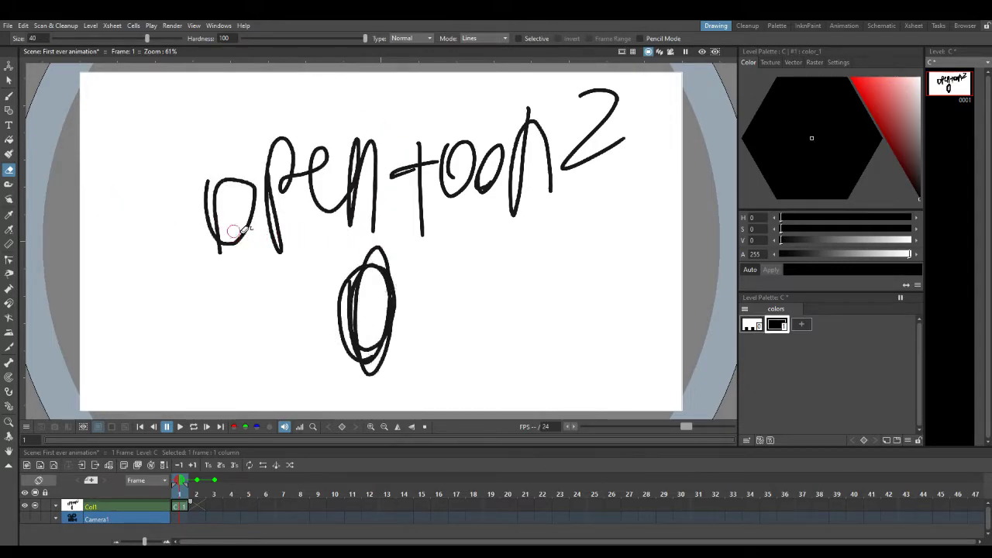
pyautogui.hotkey('ctrl', 'z')
pyautogui.hotkey('ctrl', 'z')
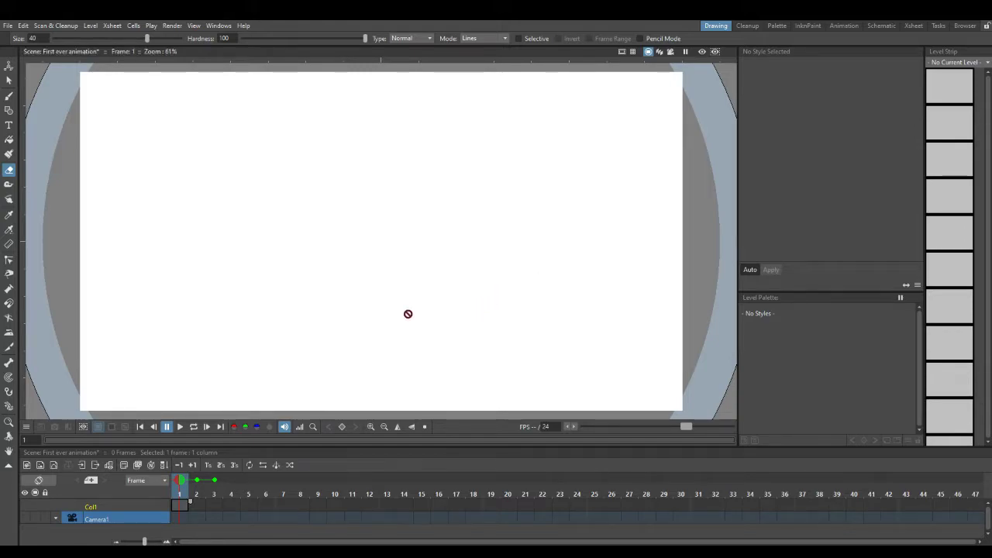
# Set the brush's minimum size to 9.32 and draw loose wavy test strokes across the canvas.
pyautogui.click(8, 95)
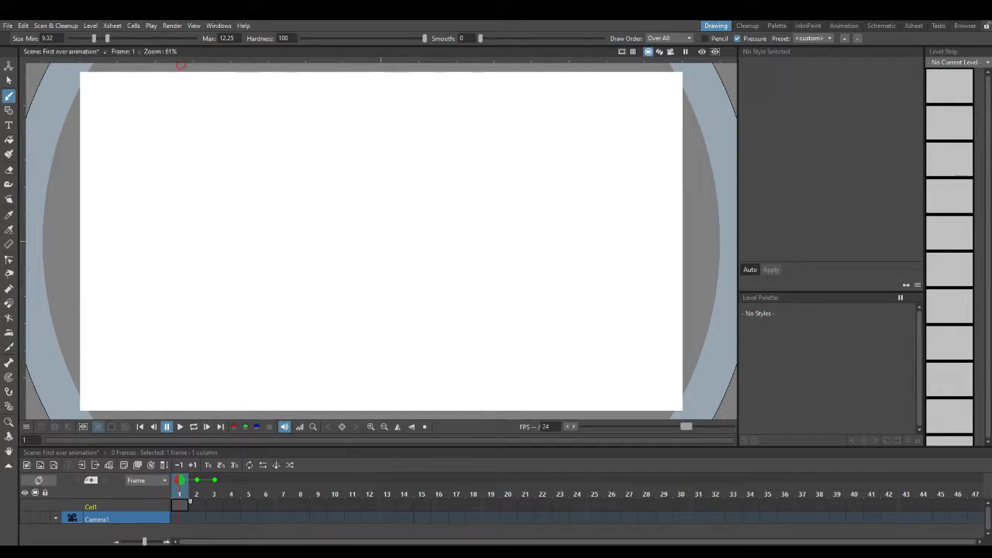
pyautogui.moveTo(157, 242)
pyautogui.mouseDown()
pyautogui.moveTo(178, 195)
pyautogui.moveTo(276, 212)
pyautogui.moveTo(306, 138)
pyautogui.mouseUp()
pyautogui.moveTo(314, 182)
pyautogui.mouseDown()
pyautogui.moveTo(335, 219)
pyautogui.moveTo(374, 176)
pyautogui.moveTo(386, 220)
pyautogui.moveTo(424, 134)
pyautogui.moveTo(437, 130)
pyautogui.moveTo(473, 226)
pyautogui.moveTo(421, 288)
pyautogui.mouseUp()
pyautogui.moveTo(475, 124)
pyautogui.mouseDown()
pyautogui.moveTo(497, 157)
pyautogui.moveTo(339, 304)
pyautogui.mouseUp()
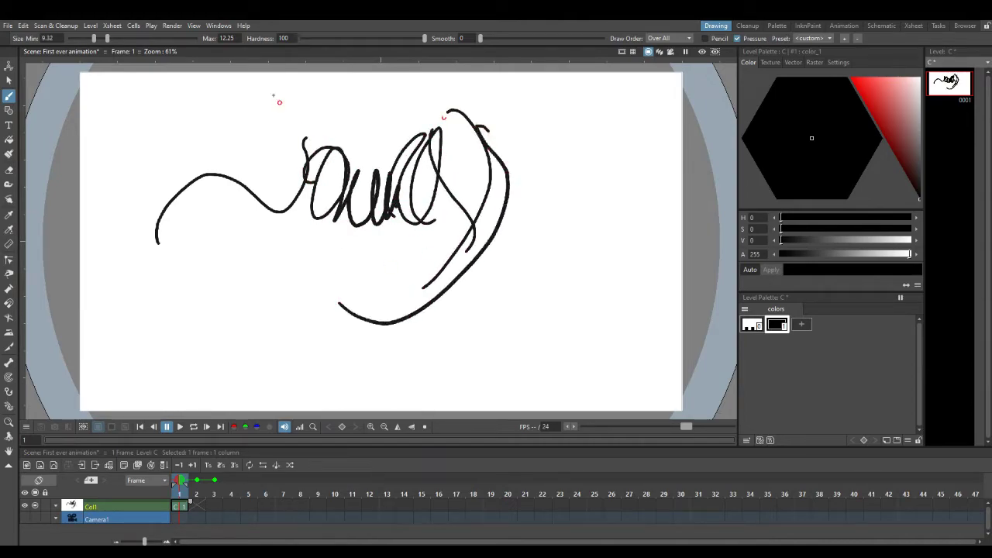
# Raise the brush's maximum size to 26.69 and scribble more test strokes over the drawing.
pyautogui.moveTo(107, 38); pyautogui.dragTo(144, 37)
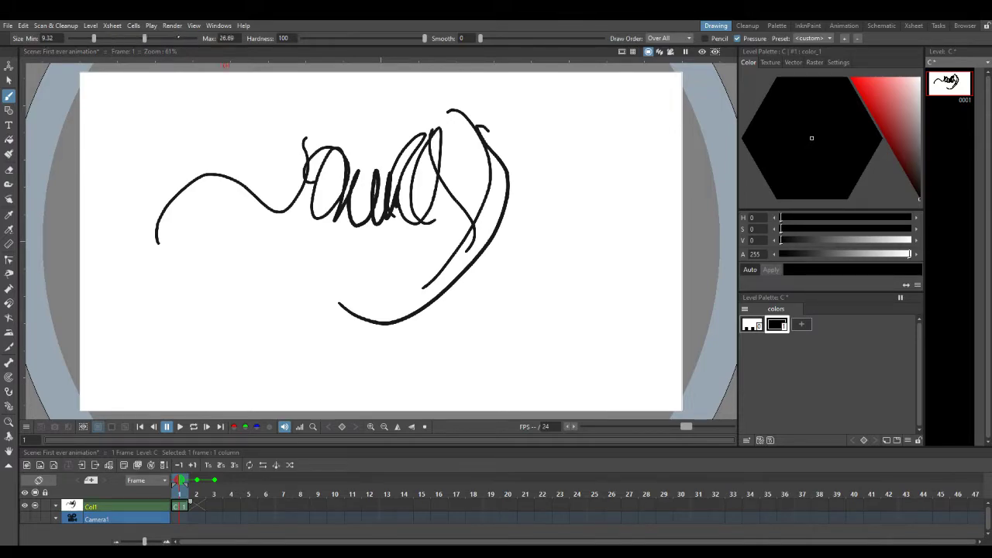
pyautogui.moveTo(203, 161)
pyautogui.mouseDown()
pyautogui.moveTo(261, 107)
pyautogui.moveTo(254, 230)
pyautogui.moveTo(286, 211)
pyautogui.moveTo(293, 312)
pyautogui.moveTo(317, 314)
pyautogui.moveTo(372, 248)
pyautogui.mouseUp()
pyautogui.moveTo(246, 311)
pyautogui.mouseDown()
pyautogui.moveTo(268, 327)
pyautogui.moveTo(255, 292)
pyautogui.moveTo(250, 338)
pyautogui.moveTo(241, 313)
pyautogui.moveTo(244, 383)
pyautogui.moveTo(267, 326)
pyautogui.moveTo(321, 294)
pyautogui.moveTo(364, 324)
pyautogui.moveTo(372, 245)
pyautogui.moveTo(403, 324)
pyautogui.moveTo(427, 314)
pyautogui.mouseUp()
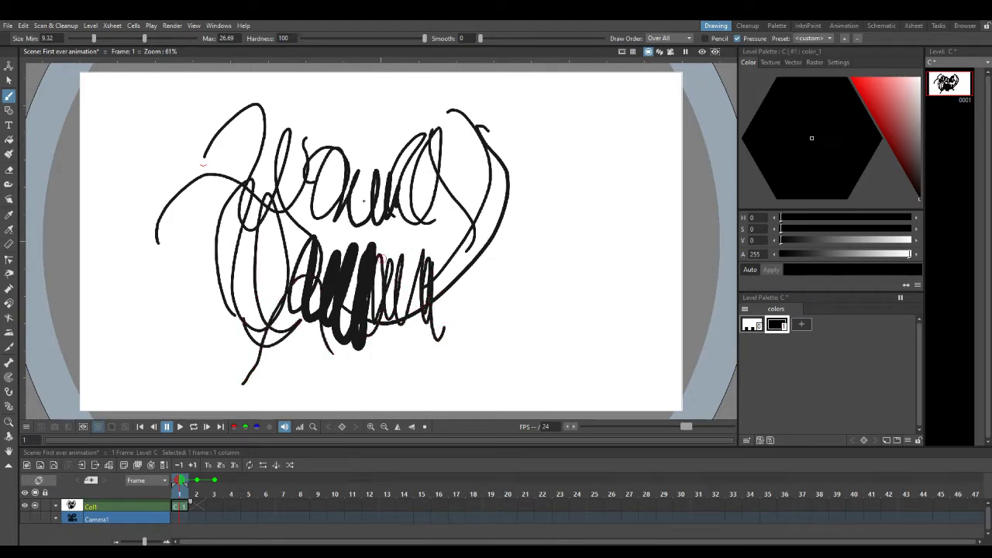
# Undo all the brush test strokes until the canvas is blank.
pyautogui.hotkey('ctrl', 'z')
pyautogui.hotkey('ctrl', 'z')
pyautogui.hotkey('ctrl', 'z')
pyautogui.hotkey('ctrl', 'z')
pyautogui.hotkey('ctrl', 'z')
pyautogui.hotkey('ctrl', 'z')
pyautogui.hotkey('ctrl', 'z')
pyautogui.hotkey('ctrl', 'z')
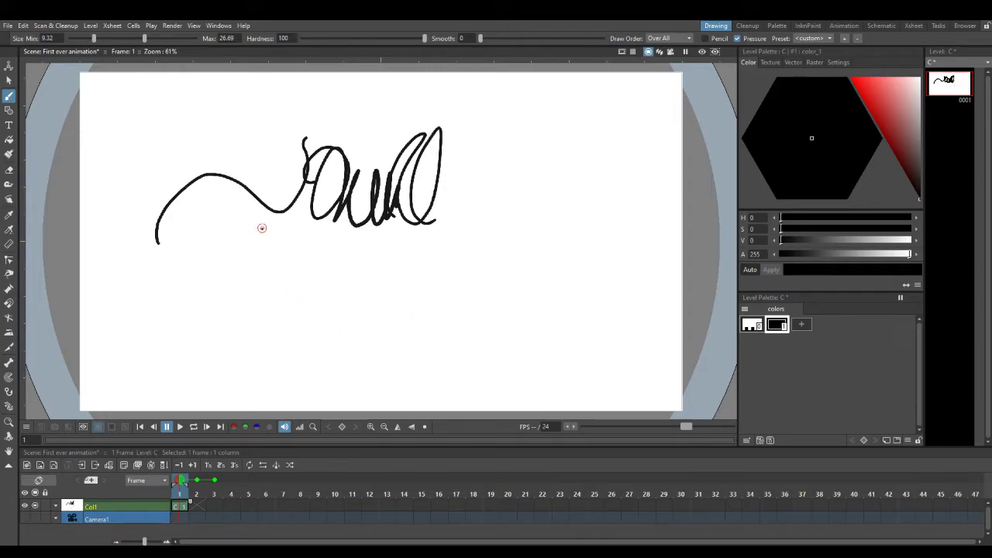
pyautogui.hotkey('ctrl', 'z')
pyautogui.hotkey('ctrl', 'z')
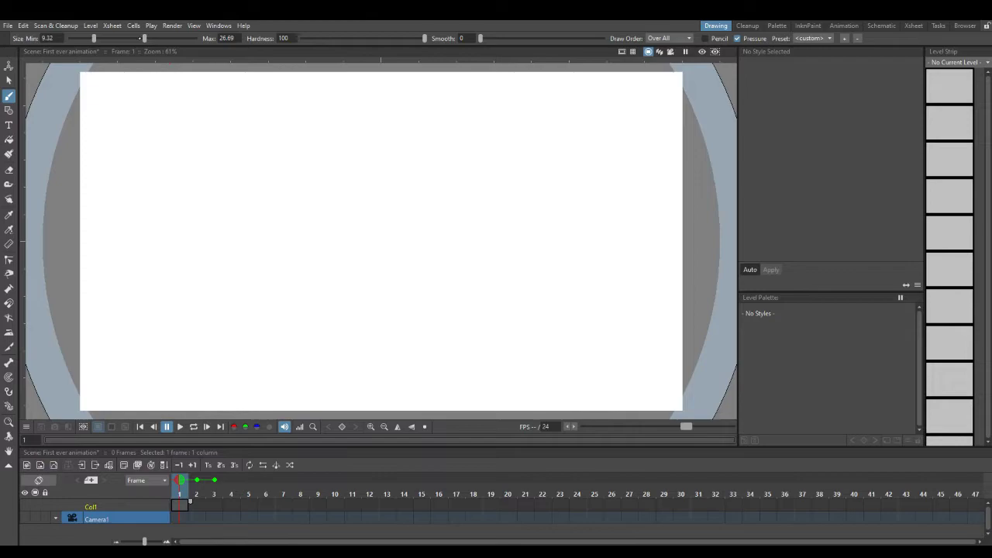
# Set the brush's maximum size to 20.74, trying it with one stroke and undoing that stroke.
pyautogui.moveTo(144, 38); pyautogui.dragTo(134, 38)
pyautogui.moveTo(203, 216)
pyautogui.mouseDown()
pyautogui.moveTo(197, 200)
pyautogui.moveTo(222, 283)
pyautogui.moveTo(249, 296)
pyautogui.mouseUp()
pyautogui.hotkey('ctrl', 'z')
# Sketch an oval head in the upper middle of the canvas with a vertical and a horizontal face guideline.
pyautogui.moveTo(305, 182)
pyautogui.mouseDown()
pyautogui.moveTo(334, 218)
pyautogui.moveTo(309, 159)
pyautogui.mouseUp()
pyautogui.moveTo(316, 199)
pyautogui.mouseDown()
pyautogui.moveTo(301, 173)
pyautogui.moveTo(314, 144)
pyautogui.mouseUp()
pyautogui.moveTo(307, 186)
pyautogui.mouseDown()
pyautogui.moveTo(320, 133)
pyautogui.moveTo(314, 140)
pyautogui.mouseUp()
pyautogui.moveTo(300, 168); pyautogui.dragTo(345, 127)
pyautogui.moveTo(325, 122)
pyautogui.mouseDown()
pyautogui.moveTo(367, 178)
pyautogui.moveTo(322, 209)
pyautogui.moveTo(338, 137)
pyautogui.mouseUp()
pyautogui.moveTo(338, 103); pyautogui.dragTo(335, 234)
pyautogui.moveTo(329, 178)
pyautogui.mouseDown()
pyautogui.moveTo(296, 164)
pyautogui.moveTo(358, 167)
pyautogui.moveTo(360, 155)
pyautogui.moveTo(308, 158)
pyautogui.moveTo(365, 159)
pyautogui.mouseUp()
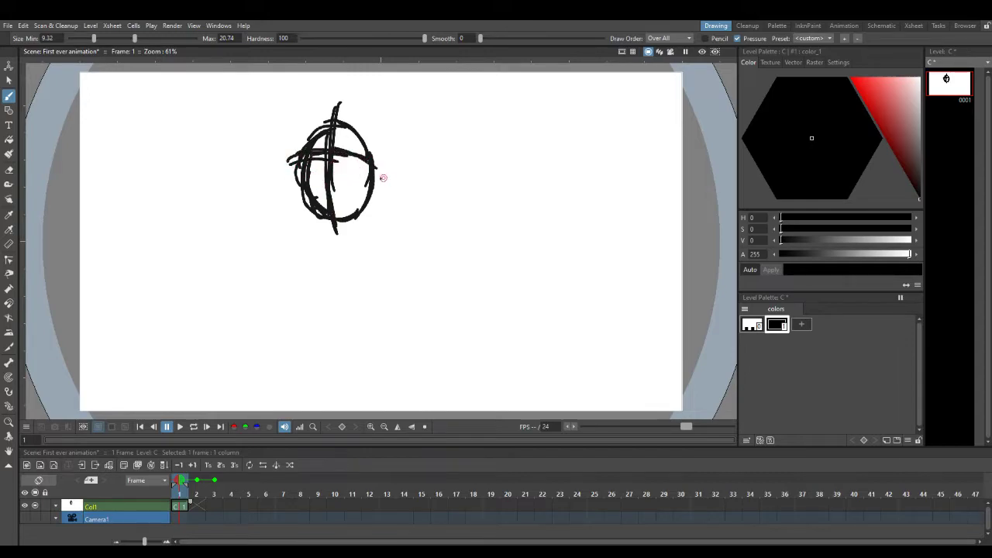
# Sketch a short neck and a round chest circle directly beneath the head.
pyautogui.moveTo(345, 227)
pyautogui.mouseDown()
pyautogui.moveTo(349, 235)
pyautogui.moveTo(322, 224)
pyautogui.moveTo(350, 232)
pyautogui.moveTo(302, 241)
pyautogui.moveTo(375, 243)
pyautogui.mouseUp()
pyautogui.moveTo(352, 226)
pyautogui.mouseDown()
pyautogui.moveTo(374, 248)
pyautogui.moveTo(364, 289)
pyautogui.mouseUp()
pyautogui.moveTo(371, 267)
pyautogui.mouseDown()
pyautogui.moveTo(339, 310)
pyautogui.moveTo(366, 292)
pyautogui.moveTo(325, 311)
pyautogui.moveTo(300, 250)
pyautogui.moveTo(286, 267)
pyautogui.moveTo(315, 243)
pyautogui.moveTo(295, 266)
pyautogui.moveTo(296, 255)
pyautogui.moveTo(301, 286)
pyautogui.mouseUp()
# Sketch the upper arm on the right side of the chest, tidying its lines with the eraser and lengthening the outer edge.
pyautogui.moveTo(354, 226)
pyautogui.mouseDown()
pyautogui.moveTo(386, 253)
pyautogui.moveTo(390, 302)
pyautogui.mouseUp()
pyautogui.moveTo(361, 253); pyautogui.dragTo(373, 315)
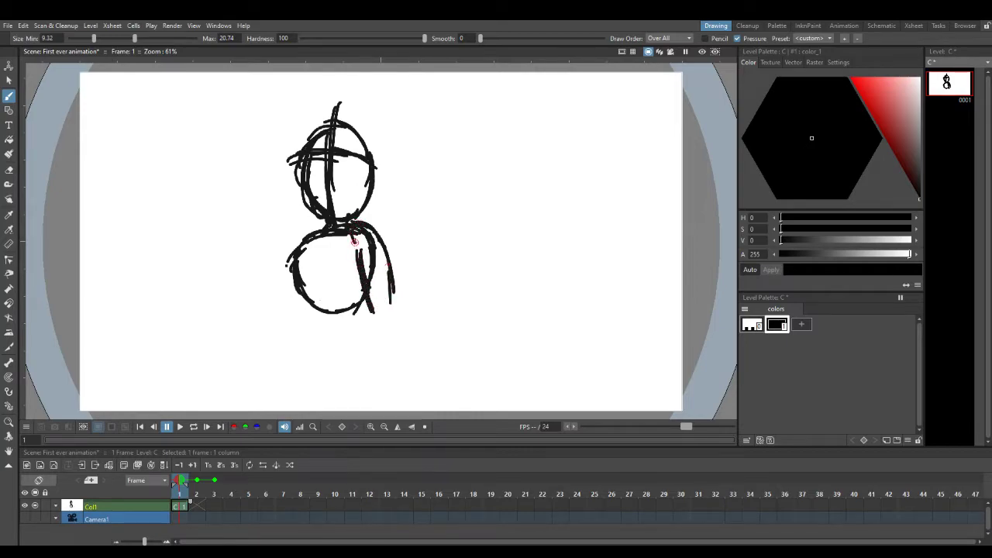
pyautogui.moveTo(359, 256); pyautogui.dragTo(374, 325)
pyautogui.press('a')
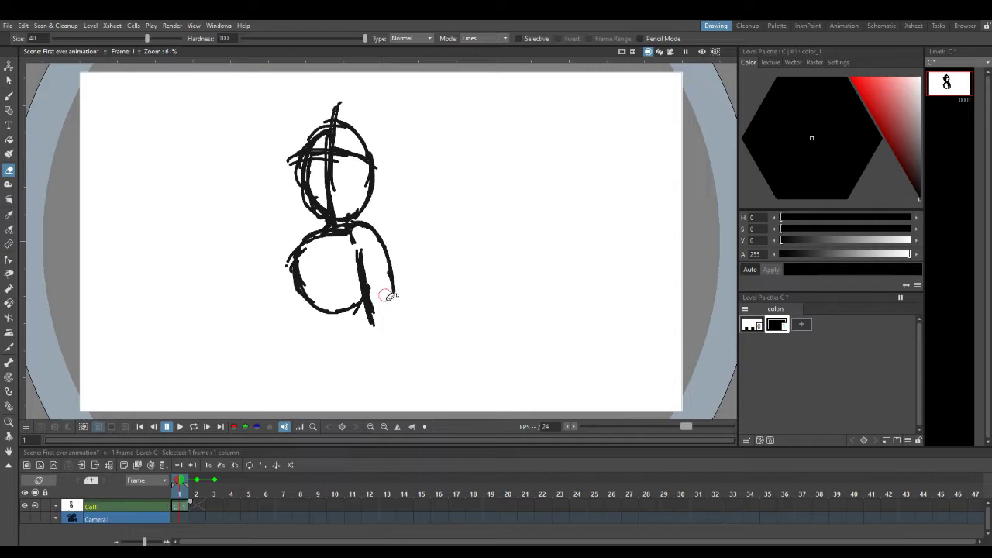
pyautogui.click(8, 94)
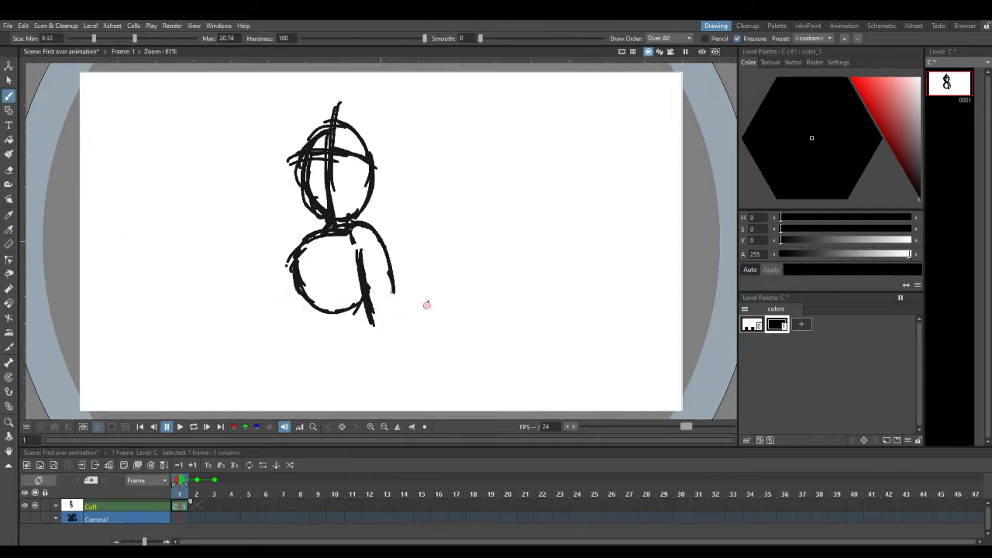
pyautogui.moveTo(367, 223); pyautogui.dragTo(398, 325)
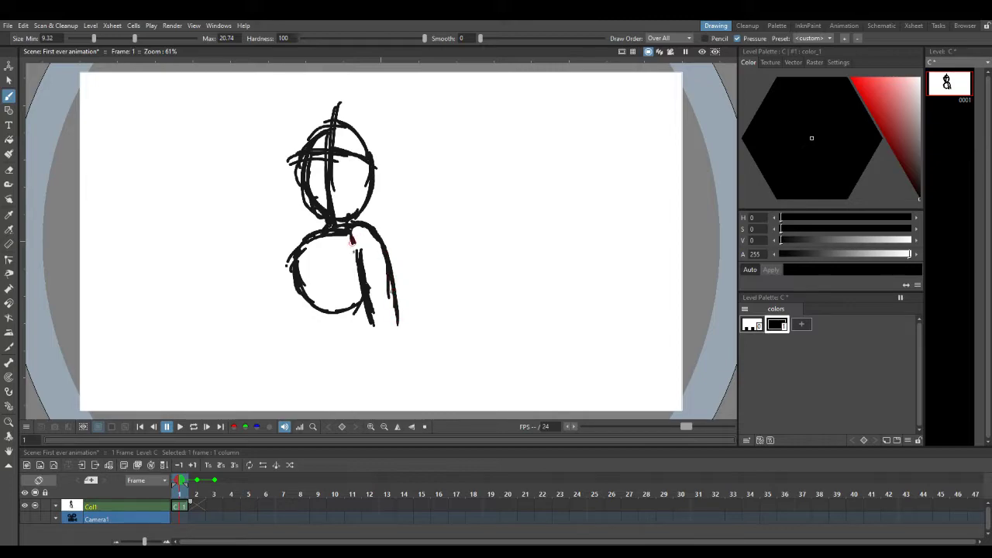
pyautogui.press('a')
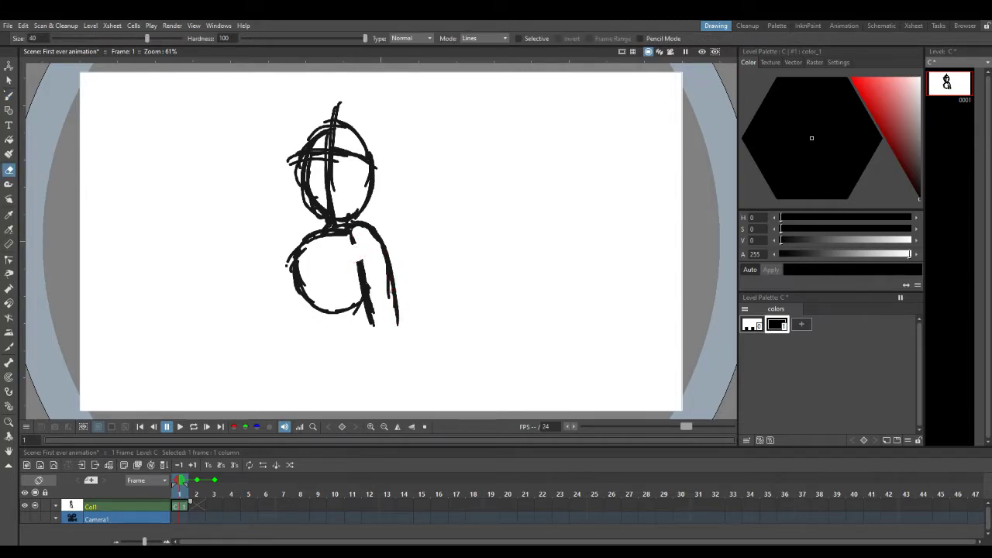
pyautogui.click(8, 95)
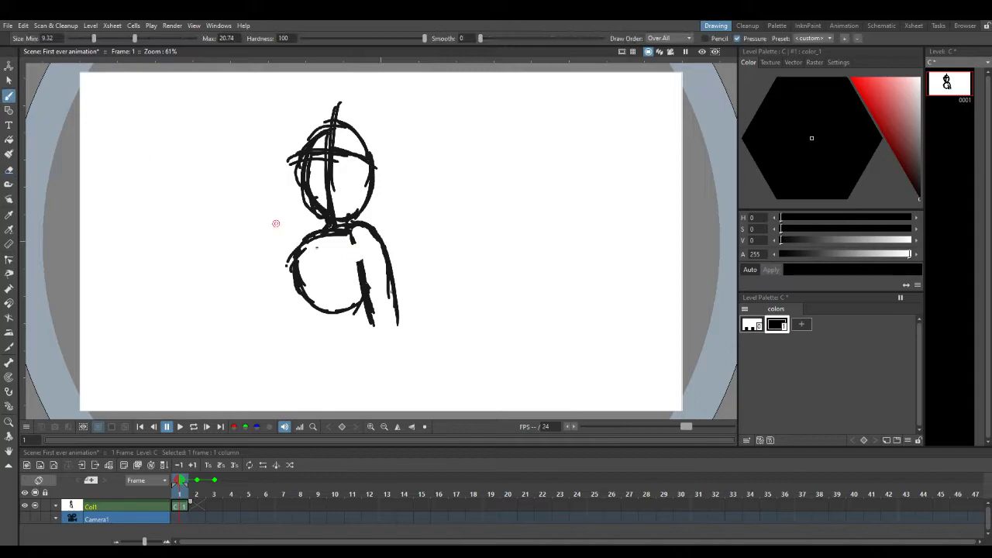
pyautogui.moveTo(352, 240)
pyautogui.mouseDown()
pyautogui.moveTo(355, 230)
pyautogui.moveTo(380, 256)
pyautogui.moveTo(402, 353)
pyautogui.mouseUp()
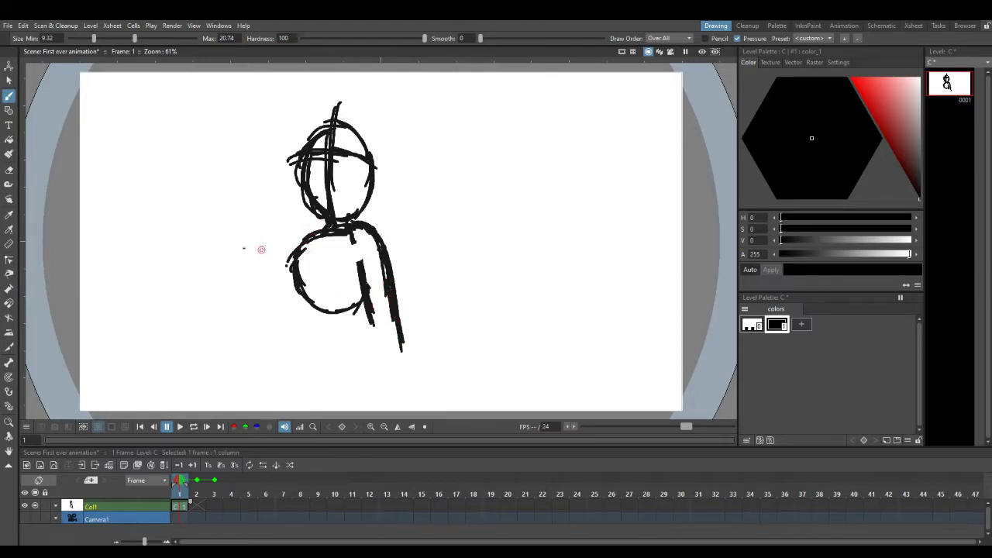
# Erase part of the chest circle's left edge and sketch the arm hanging from the left shoulder.
pyautogui.moveTo(301, 262)
pyautogui.mouseDown()
pyautogui.moveTo(314, 239)
pyautogui.moveTo(292, 262)
pyautogui.moveTo(303, 257)
pyautogui.moveTo(297, 279)
pyautogui.moveTo(307, 267)
pyautogui.moveTo(304, 293)
pyautogui.mouseUp()
pyautogui.click(8, 95)
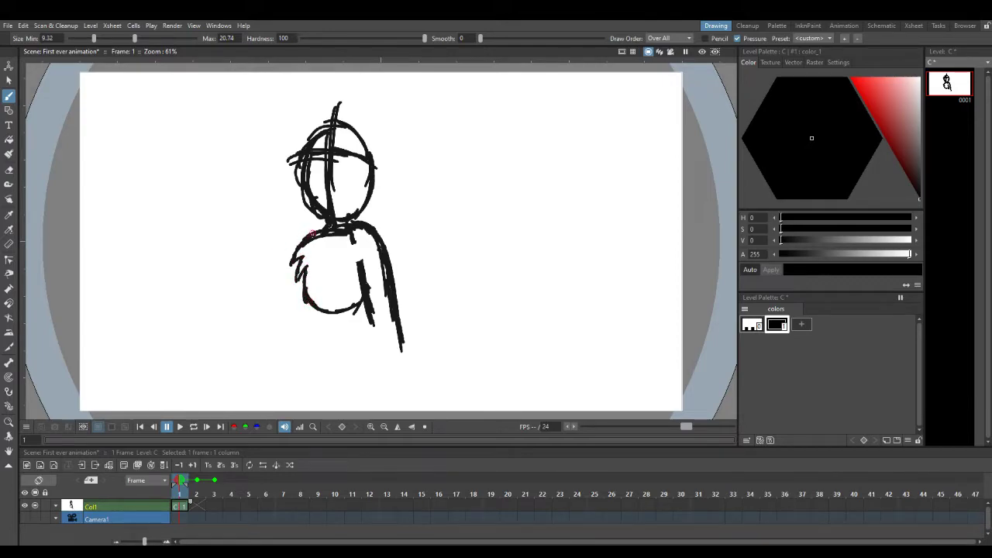
pyautogui.moveTo(303, 241)
pyautogui.mouseDown()
pyautogui.moveTo(286, 267)
pyautogui.moveTo(295, 250)
pyautogui.moveTo(283, 333)
pyautogui.moveTo(303, 350)
pyautogui.mouseUp()
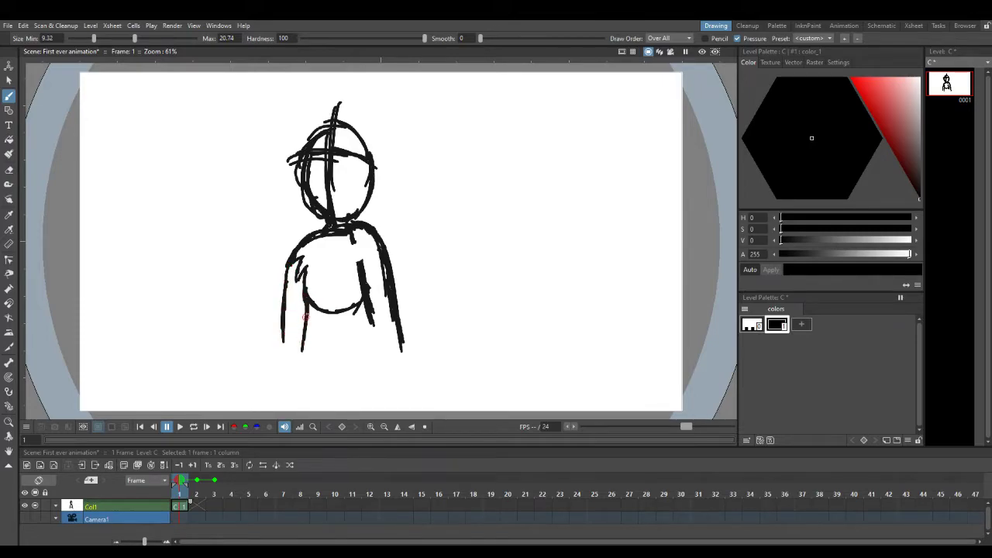
pyautogui.moveTo(307, 303); pyautogui.dragTo(310, 364)
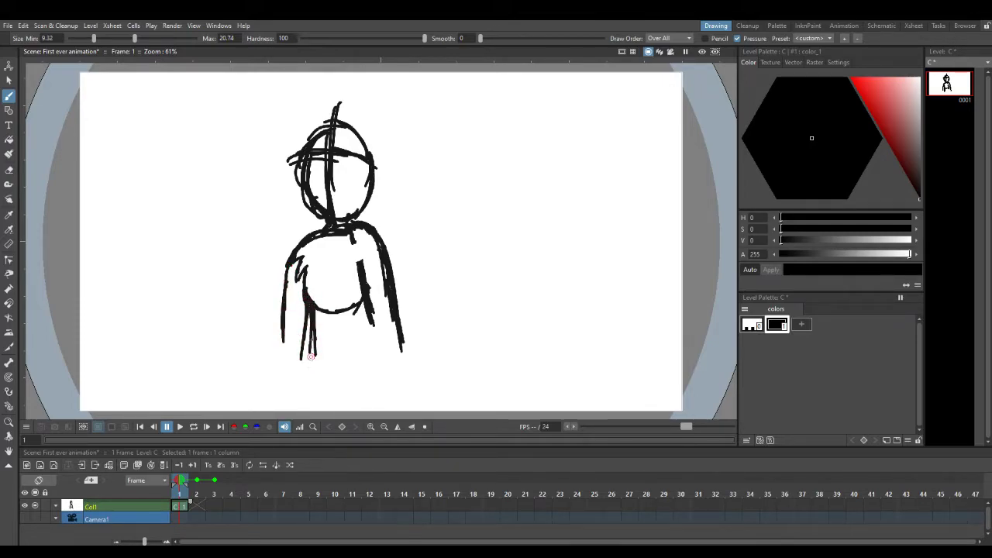
# Sketch both sides of the waist below the chest circle and join them with a rough hip line.
pyautogui.moveTo(364, 304); pyautogui.dragTo(363, 366)
pyautogui.moveTo(314, 346)
pyautogui.mouseDown()
pyautogui.moveTo(310, 389)
pyautogui.moveTo(325, 403)
pyautogui.mouseUp()
pyautogui.moveTo(362, 351)
pyautogui.mouseDown()
pyautogui.moveTo(360, 387)
pyautogui.moveTo(313, 383)
pyautogui.moveTo(339, 390)
pyautogui.mouseUp()
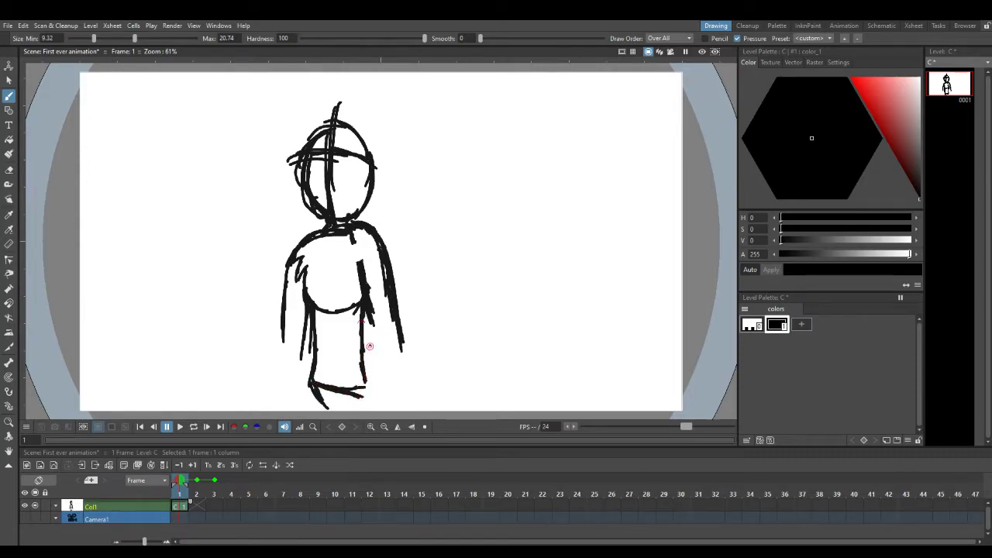
# Draw flared hips down to the canvas's lower edge and erase the rough line across the waist.
pyautogui.moveTo(321, 302)
pyautogui.mouseDown()
pyautogui.moveTo(324, 222)
pyautogui.moveTo(322, 243)
pyautogui.mouseUp()
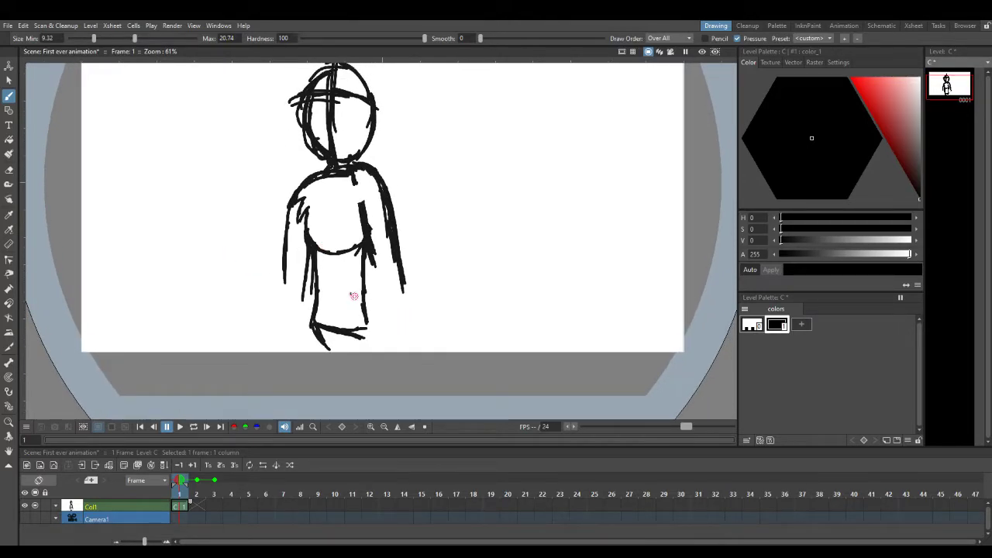
pyautogui.moveTo(370, 333)
pyautogui.mouseDown()
pyautogui.moveTo(323, 353)
pyautogui.moveTo(372, 335)
pyautogui.moveTo(380, 358)
pyautogui.mouseUp()
pyautogui.moveTo(315, 305); pyautogui.dragTo(299, 352)
pyautogui.press('a')
pyautogui.moveTo(331, 310)
pyautogui.mouseDown()
pyautogui.moveTo(316, 348)
pyautogui.moveTo(323, 314)
pyautogui.moveTo(327, 350)
pyautogui.moveTo(352, 359)
pyautogui.moveTo(365, 334)
pyautogui.mouseUp()
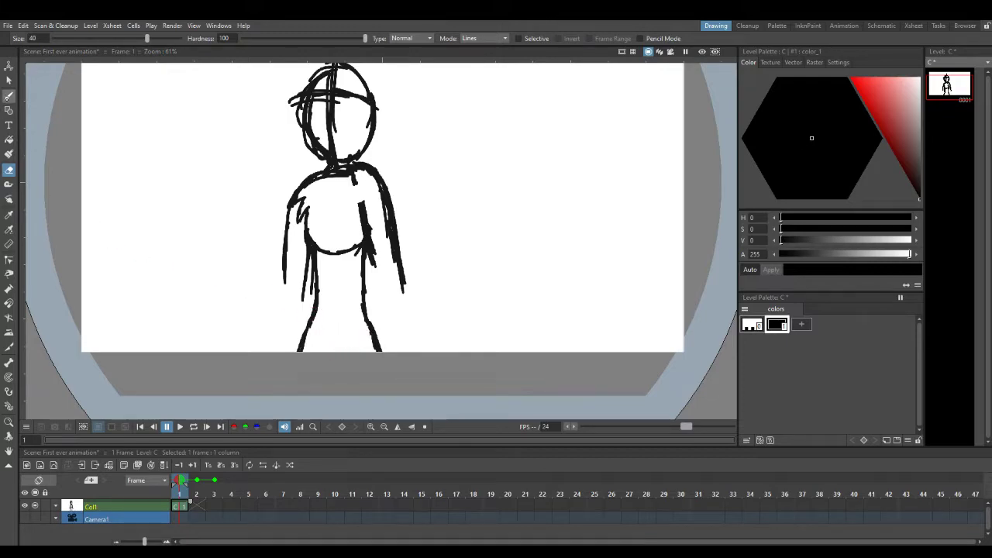
# Mark the split between the legs and erase the lower curve of the chest circle.
pyautogui.click(9, 96)
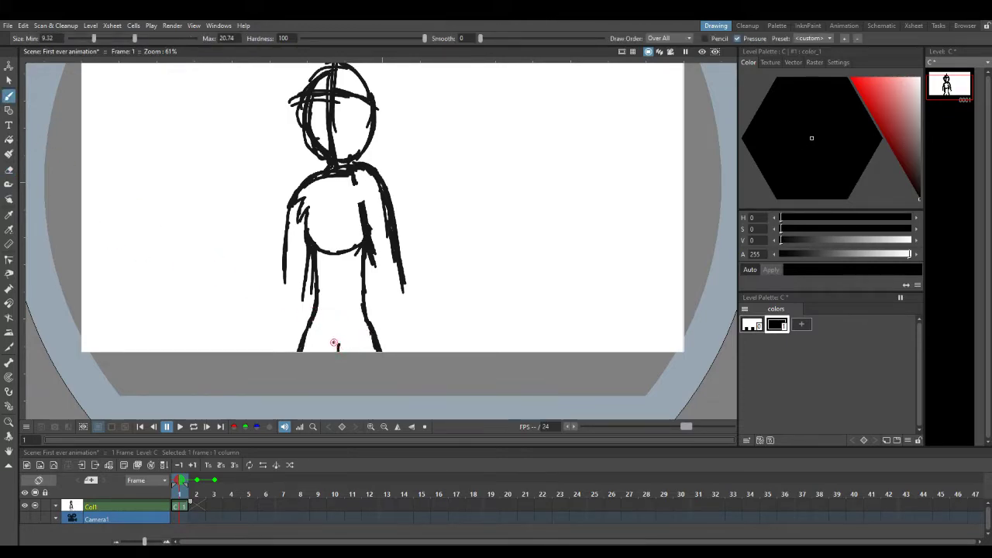
pyautogui.moveTo(329, 340); pyautogui.dragTo(346, 343)
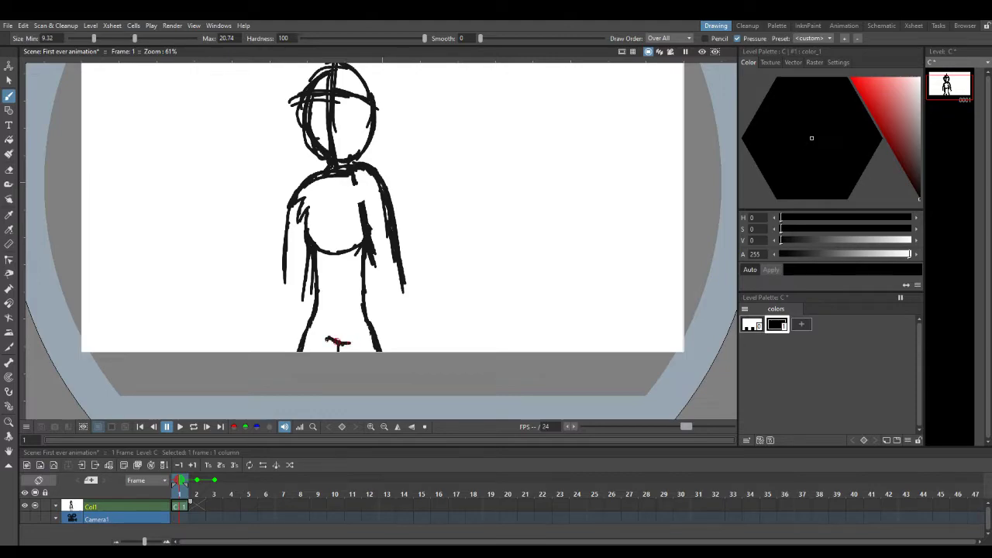
pyautogui.press('e')
pyautogui.moveTo(323, 231)
pyautogui.mouseDown()
pyautogui.moveTo(330, 265)
pyautogui.moveTo(315, 223)
pyautogui.moveTo(332, 265)
pyautogui.moveTo(348, 245)
pyautogui.mouseUp()
pyautogui.click(8, 95)
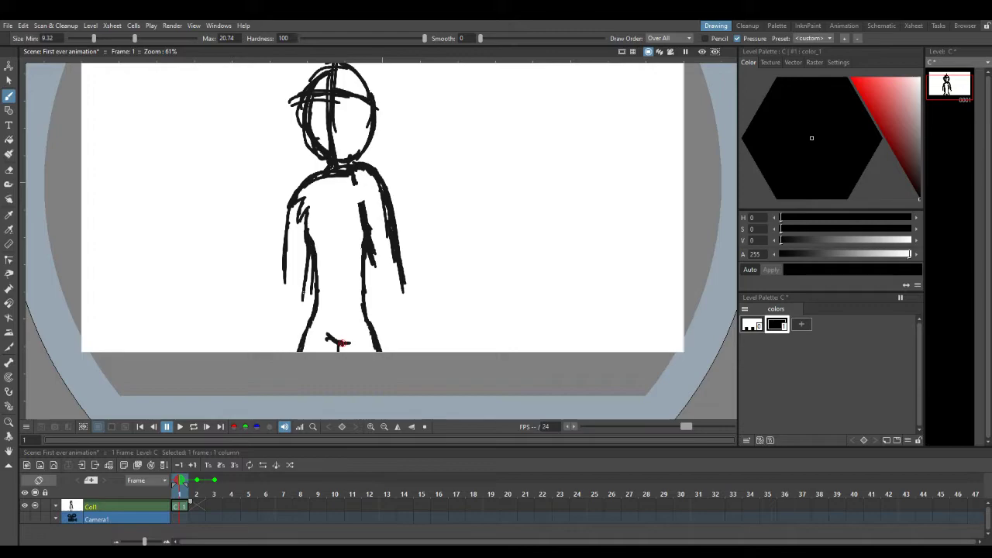
# Erase the left arm's inner lines and redraw the left side of the torso as one smooth curve.
pyautogui.press('a')
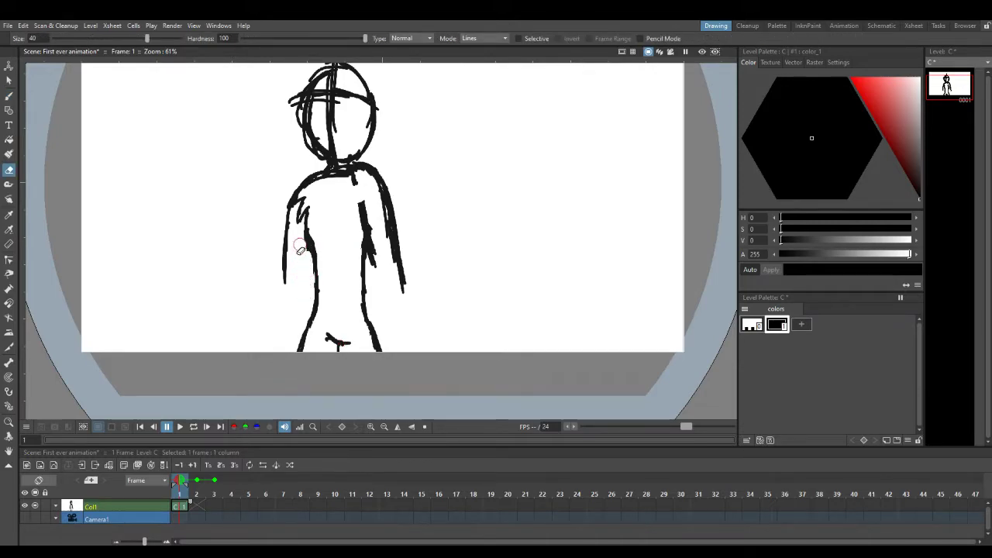
pyautogui.moveTo(302, 251)
pyautogui.mouseDown()
pyautogui.moveTo(310, 233)
pyautogui.moveTo(297, 252)
pyautogui.mouseUp()
pyautogui.press('b')
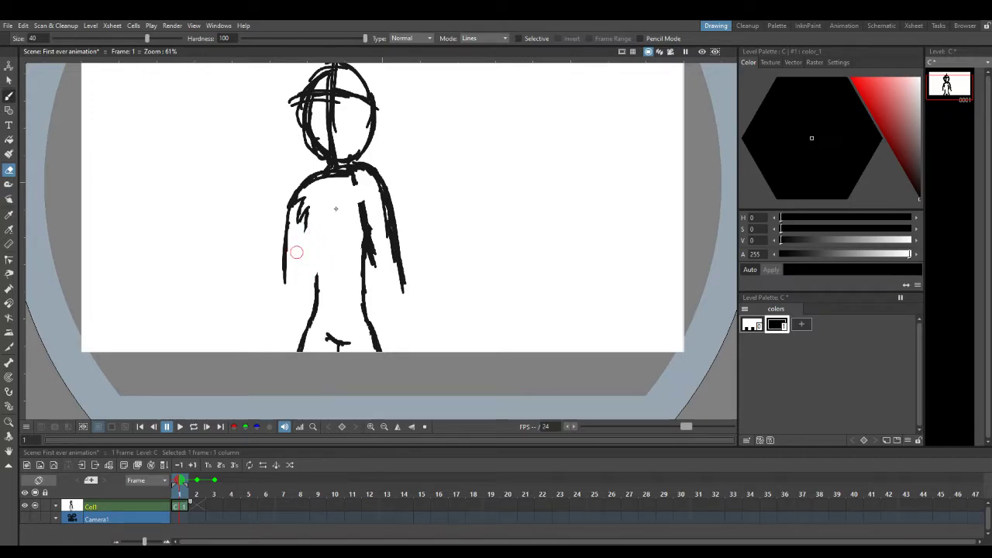
pyautogui.click(9, 95)
pyautogui.moveTo(302, 215); pyautogui.dragTo(317, 291)
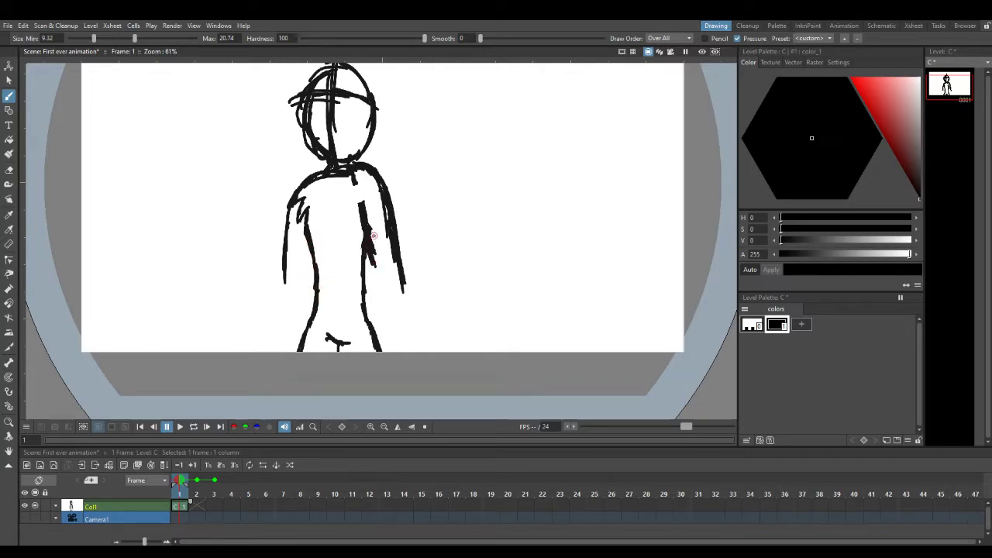
# Erase the neck, right shoulder and right arm, and redraw them with cleaner, slimmer lines.
pyautogui.press('a')
pyautogui.moveTo(381, 282)
pyautogui.mouseDown()
pyautogui.moveTo(369, 202)
pyautogui.moveTo(369, 243)
pyautogui.moveTo(396, 300)
pyautogui.moveTo(403, 284)
pyautogui.moveTo(378, 193)
pyautogui.moveTo(360, 181)
pyautogui.moveTo(376, 174)
pyautogui.moveTo(328, 173)
pyautogui.mouseUp()
pyautogui.click(9, 95)
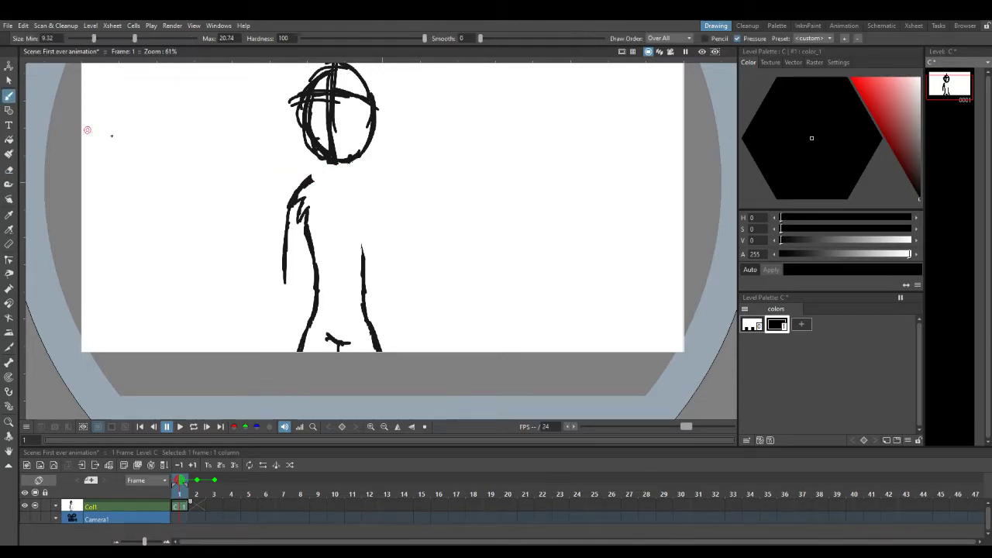
pyautogui.moveTo(327, 169)
pyautogui.mouseDown()
pyautogui.moveTo(305, 185)
pyautogui.moveTo(331, 163)
pyautogui.moveTo(364, 178)
pyautogui.moveTo(392, 268)
pyautogui.mouseUp()
pyautogui.moveTo(352, 203); pyautogui.dragTo(372, 297)
# Extend both sides of the left arm down to the hip and close them with a rounded hand outline.
pyautogui.moveTo(308, 241); pyautogui.dragTo(309, 300)
pyautogui.moveTo(286, 198); pyautogui.dragTo(287, 320)
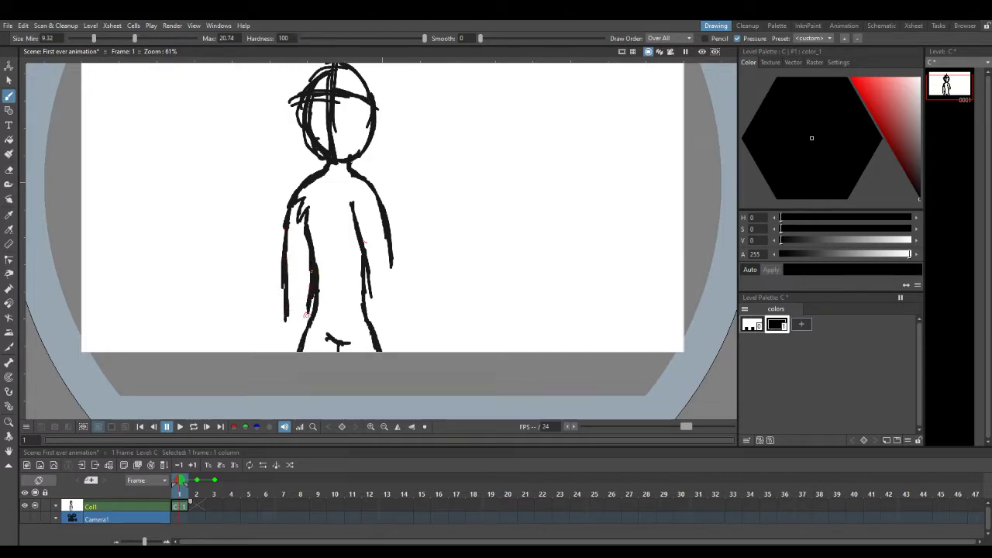
pyautogui.moveTo(286, 312); pyautogui.dragTo(296, 337)
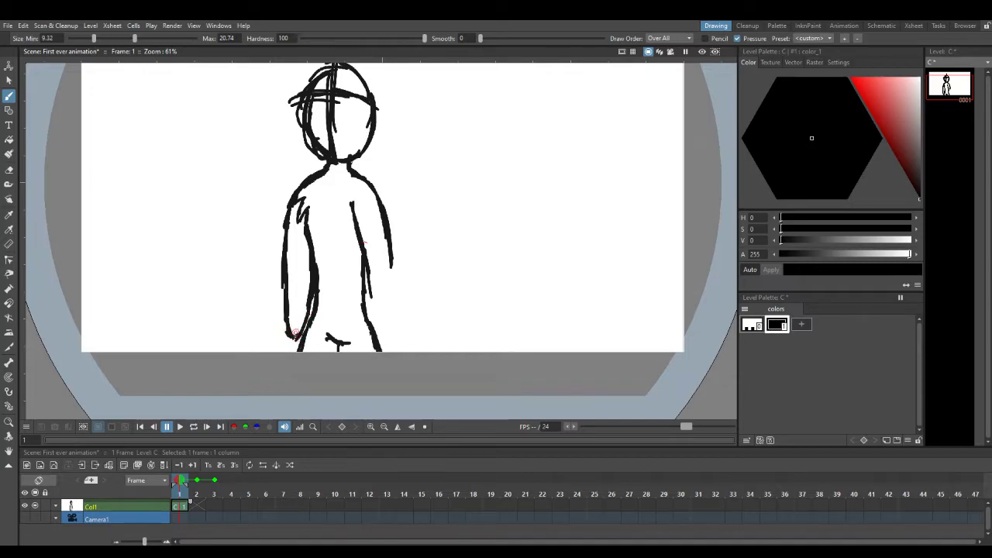
# Erase the left wrist's outer line, redraw it with a thumb and fingers, and draw the right hand.
pyautogui.press('a')
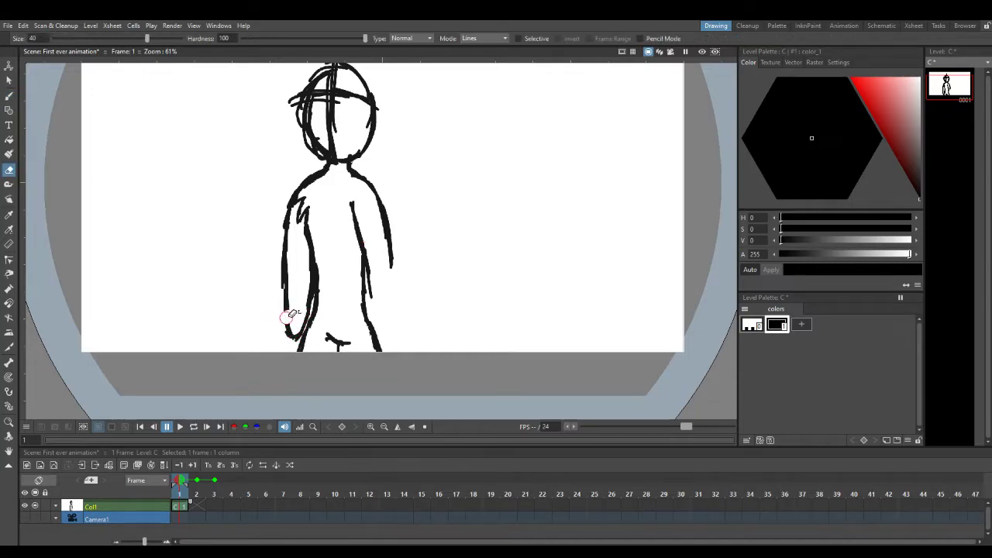
pyautogui.press('b')
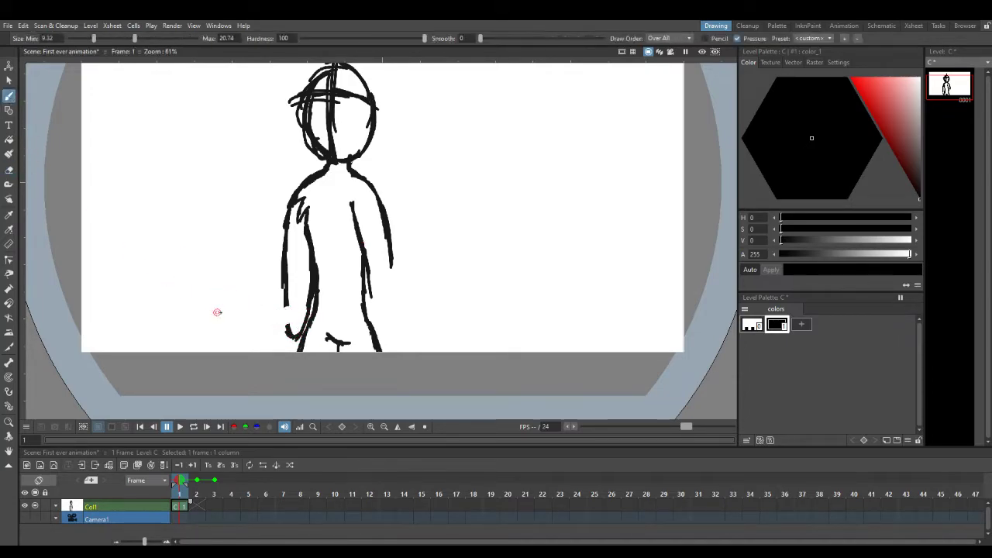
pyautogui.moveTo(284, 293)
pyautogui.mouseDown()
pyautogui.moveTo(281, 331)
pyautogui.moveTo(282, 310)
pyautogui.mouseUp()
pyautogui.moveTo(388, 267); pyautogui.dragTo(386, 314)
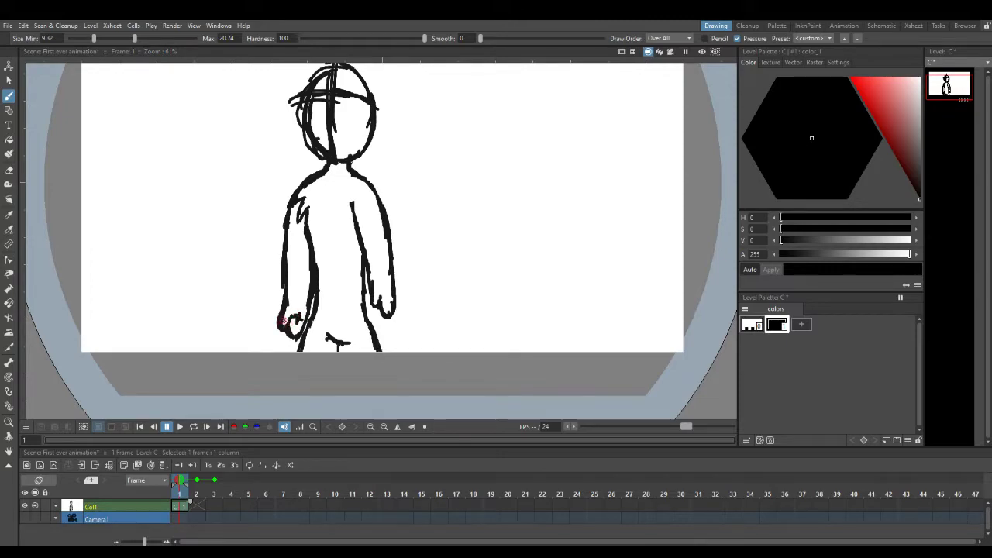
pyautogui.moveTo(275, 305)
pyautogui.mouseDown()
pyautogui.moveTo(314, 308)
pyautogui.moveTo(292, 300)
pyautogui.mouseUp()
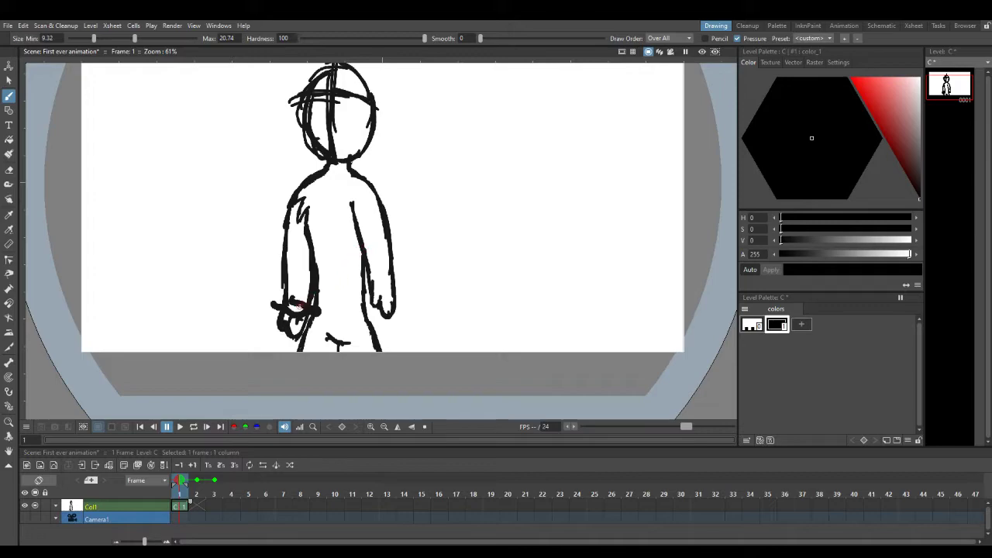
pyautogui.hotkey('ctrl', 'z')
pyautogui.hotkey('ctrl', 'z')
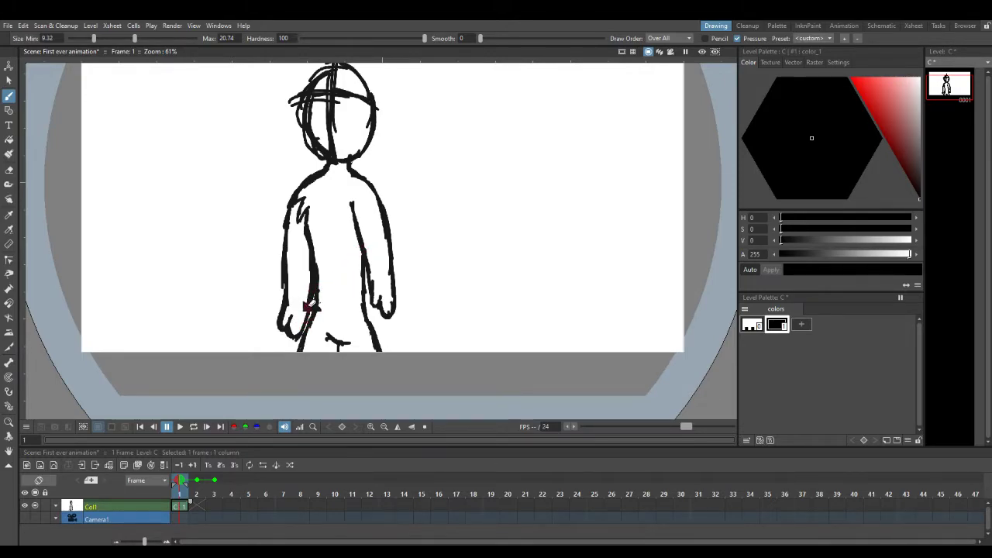
# Clean up the lines around the left hand and redraw its fingers, thumb and the adjoining torso line.
pyautogui.press('a')
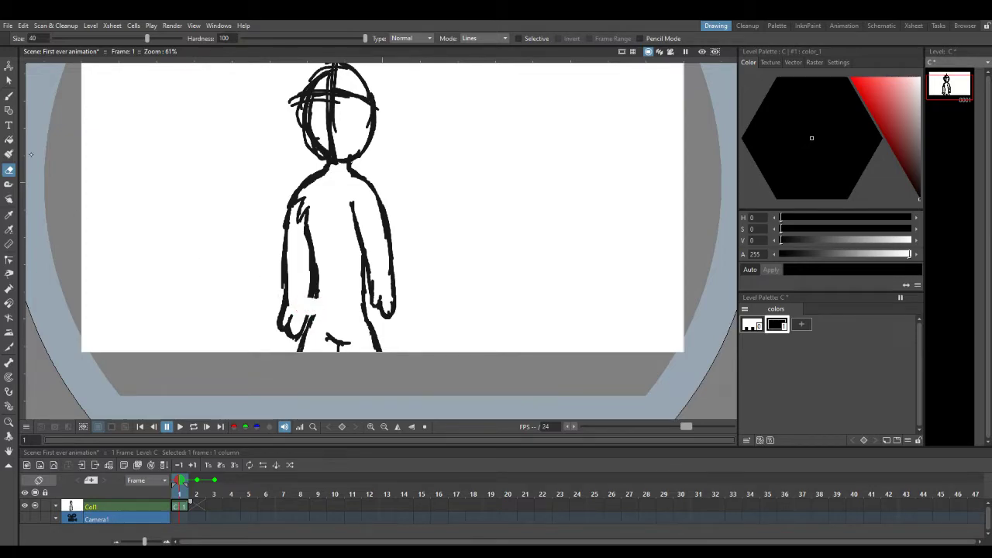
pyautogui.press('b')
pyautogui.click(9, 96)
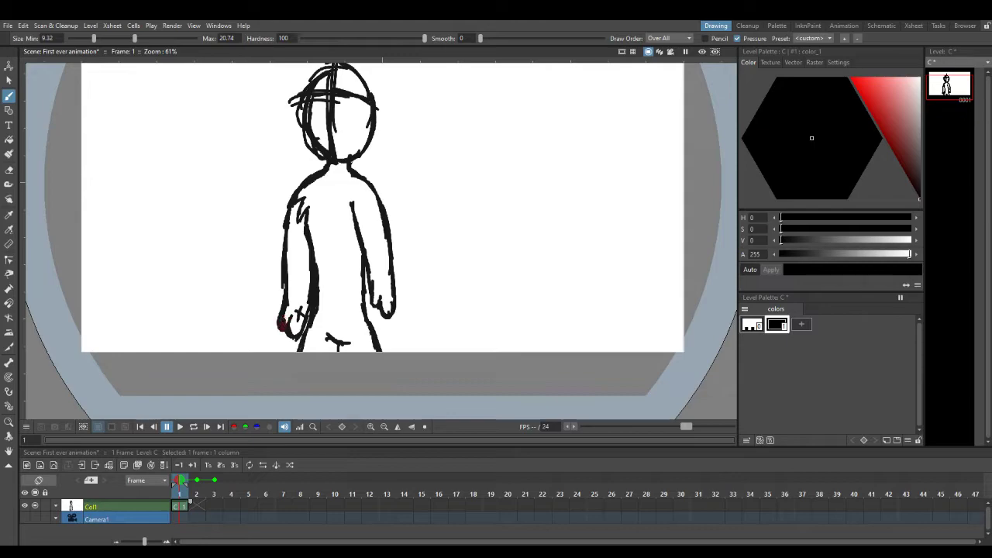
pyautogui.moveTo(233, 315)
pyautogui.mouseDown()
pyautogui.moveTo(267, 309)
pyautogui.moveTo(239, 302)
pyautogui.moveTo(253, 298)
pyautogui.moveTo(268, 314)
pyautogui.moveTo(241, 316)
pyautogui.mouseUp()
pyautogui.press('e')
pyautogui.press('b')
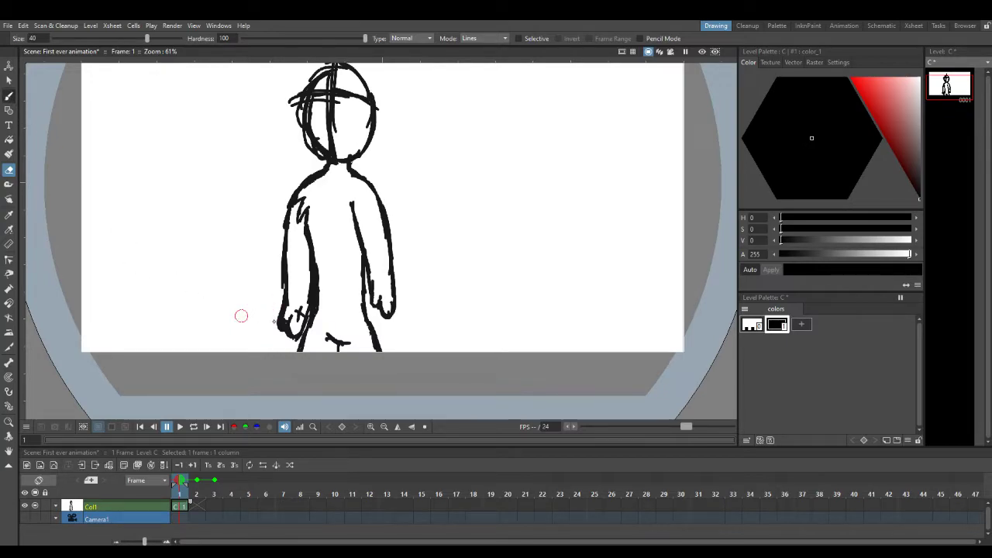
pyautogui.click(283, 322)
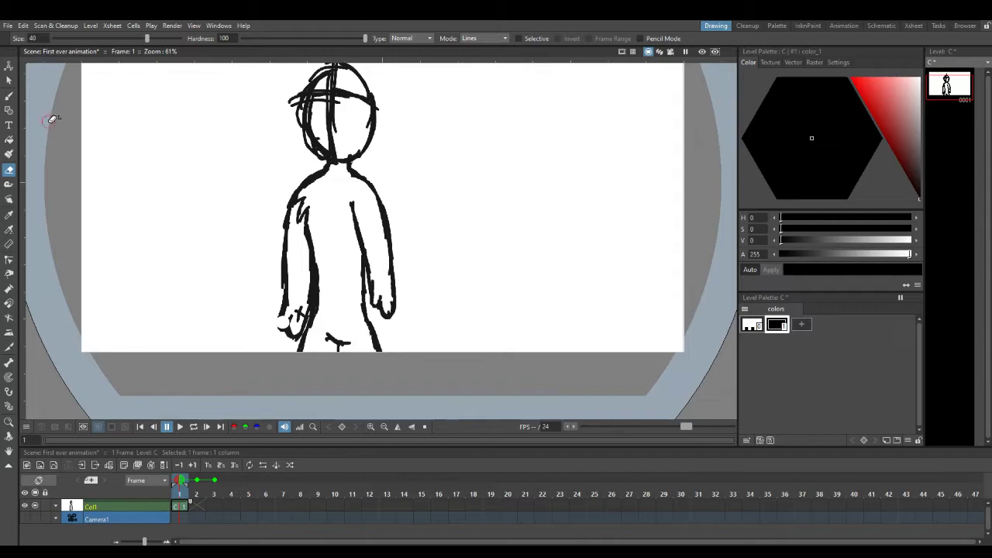
pyautogui.click(8, 96)
pyautogui.moveTo(290, 308); pyautogui.dragTo(279, 328)
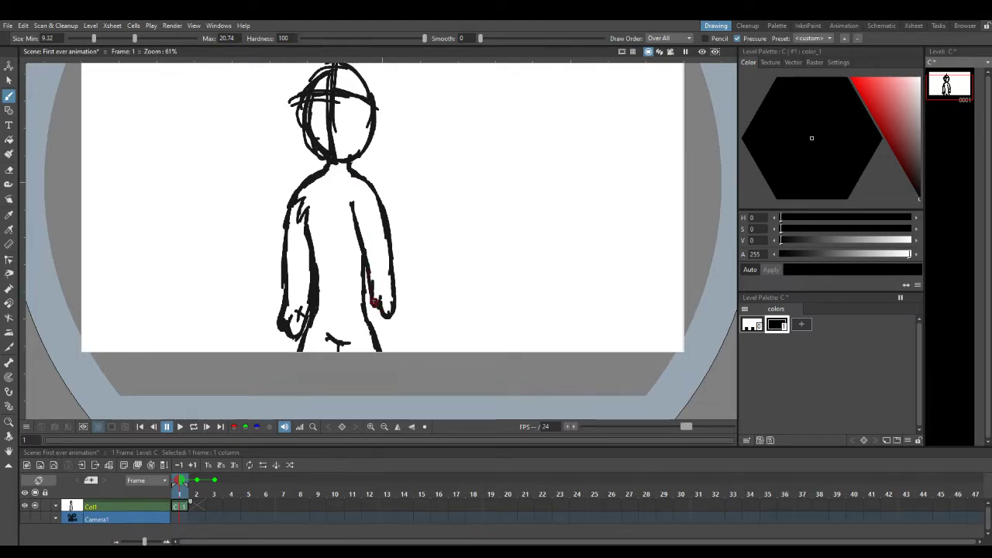
# Add finger marks to the right hand and draw a curved line across the lower torso between the hips.
pyautogui.moveTo(386, 290)
pyautogui.mouseDown()
pyautogui.moveTo(387, 307)
pyautogui.moveTo(393, 299)
pyautogui.mouseUp()
pyautogui.moveTo(371, 330)
pyautogui.mouseDown()
pyautogui.moveTo(343, 341)
pyautogui.moveTo(314, 315)
pyautogui.moveTo(326, 331)
pyautogui.mouseUp()
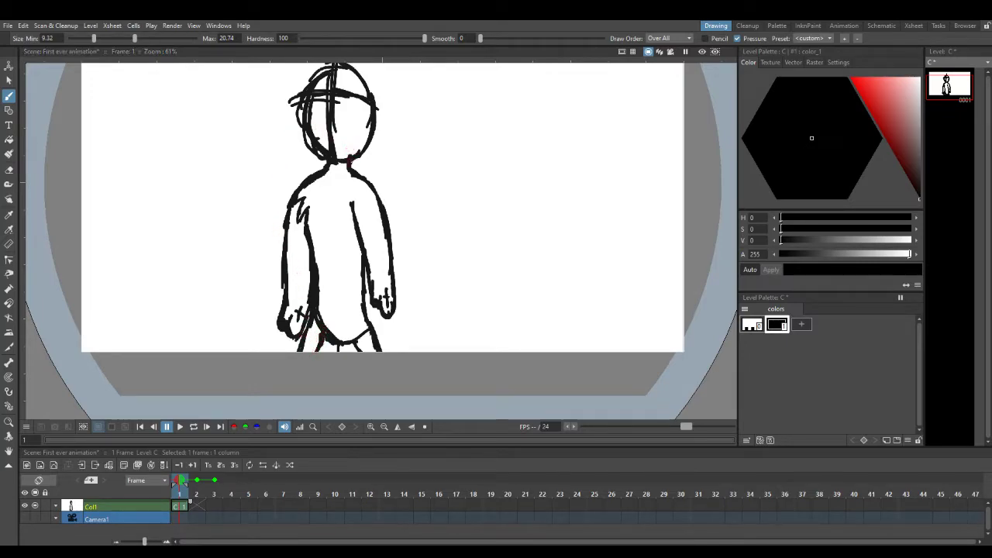
# Duplicate the figure drawing from frame 1 into frame 2.
pyautogui.moveTo(247, 129); pyautogui.dragTo(249, 145)
pyautogui.scroll(3, 249, 144)
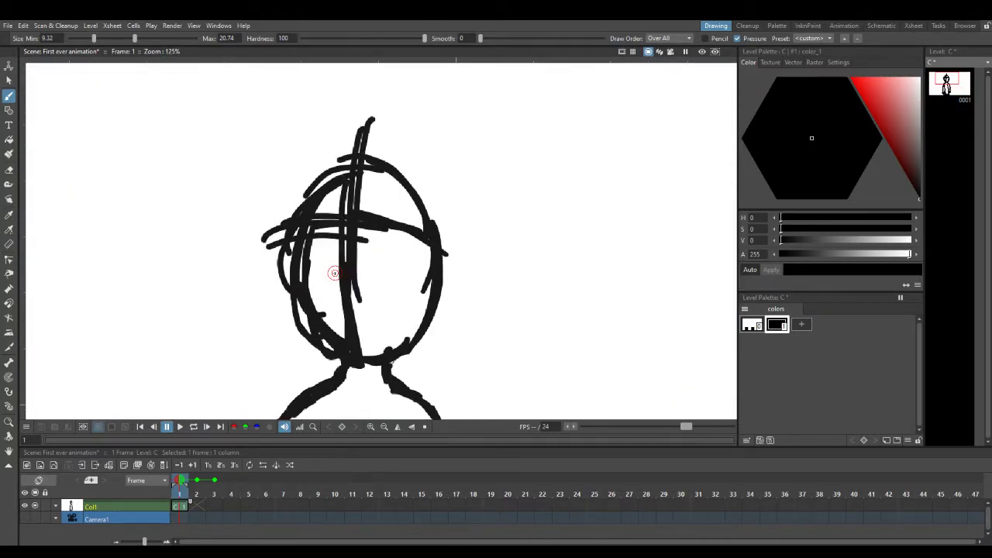
pyautogui.press('d')
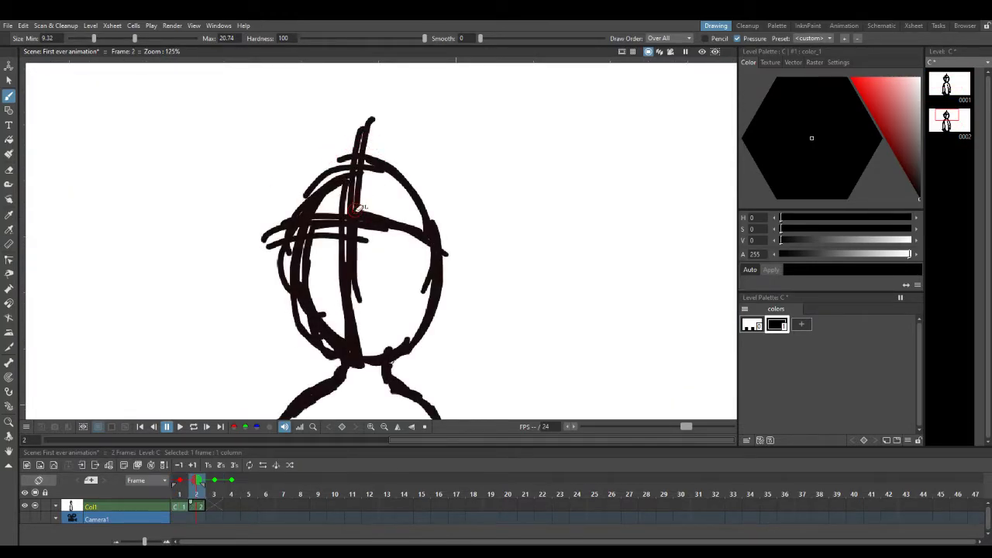
pyautogui.press('e')
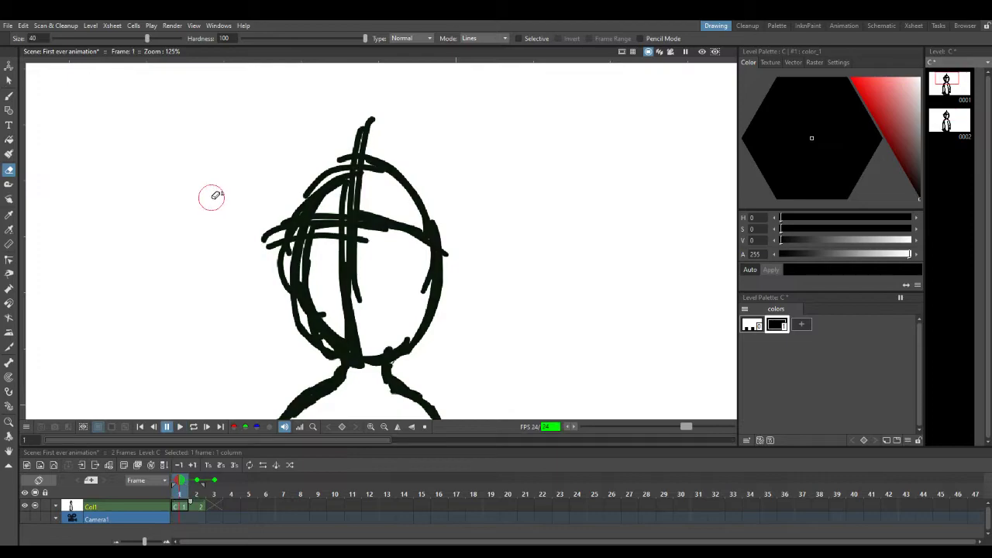
pyautogui.press('o')
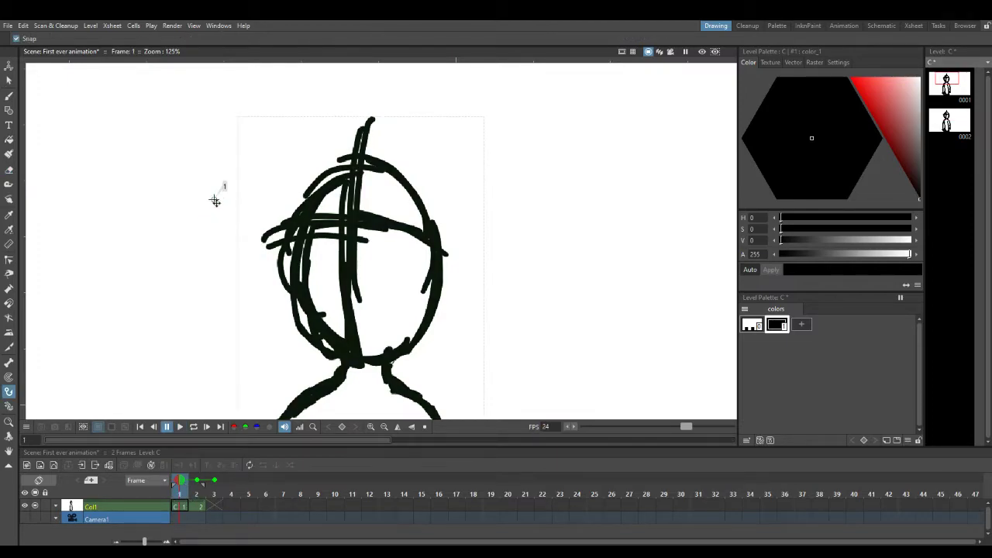
pyautogui.press('y')
pyautogui.press('t')
pyautogui.press('r')
pyautogui.press('e')
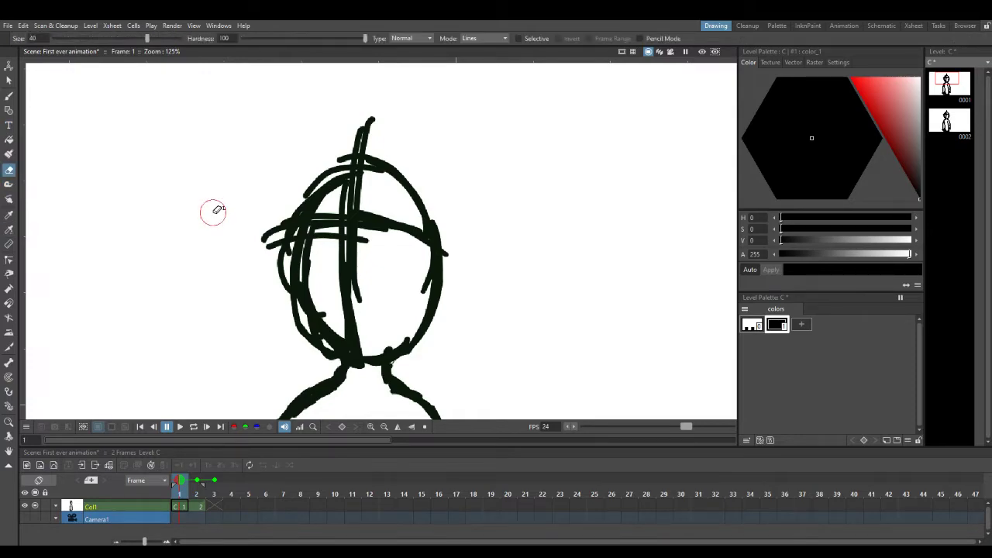
pyautogui.press('s')
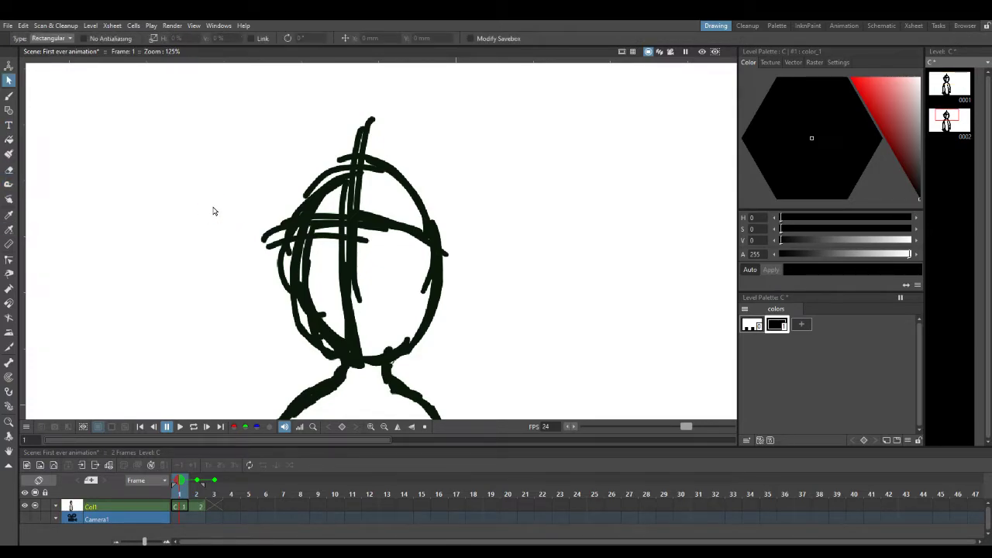
pyautogui.press('a')
pyautogui.press('x')
pyautogui.press('a')
pyautogui.press('f')
pyautogui.press('g')
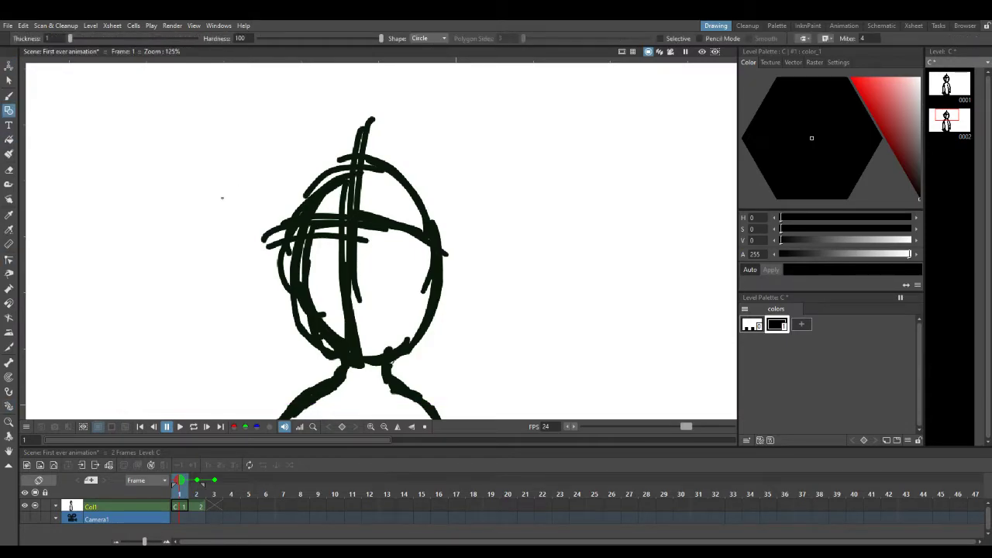
pyautogui.press('k')
pyautogui.press('l')
pyautogui.press('g')
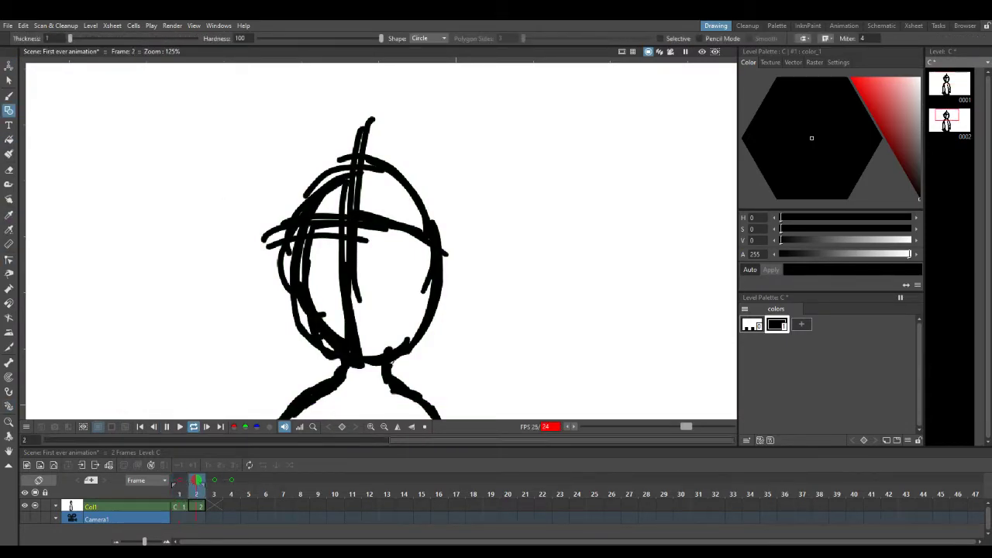
pyautogui.press('.')
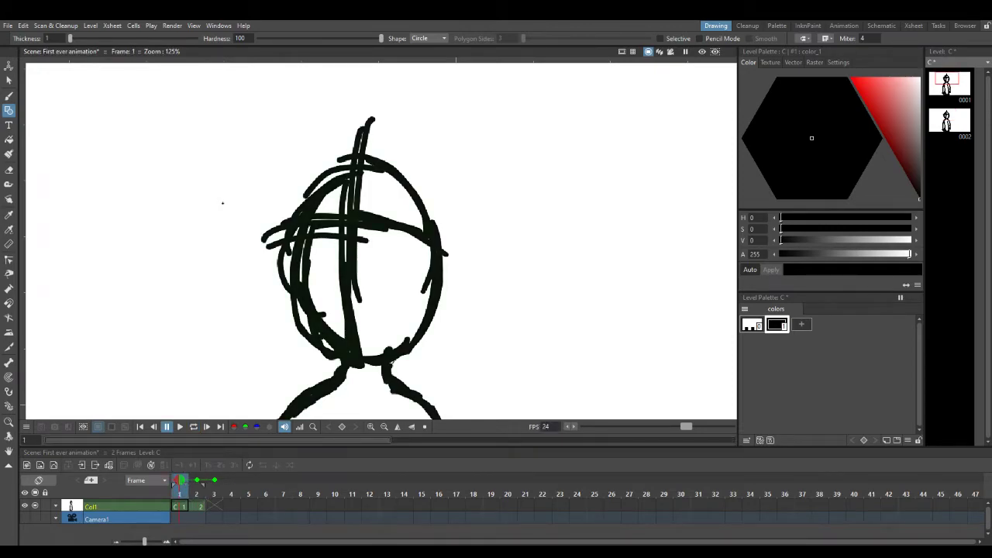
pyautogui.press('m')
pyautogui.press('n')
pyautogui.press('b')
pyautogui.press('k')
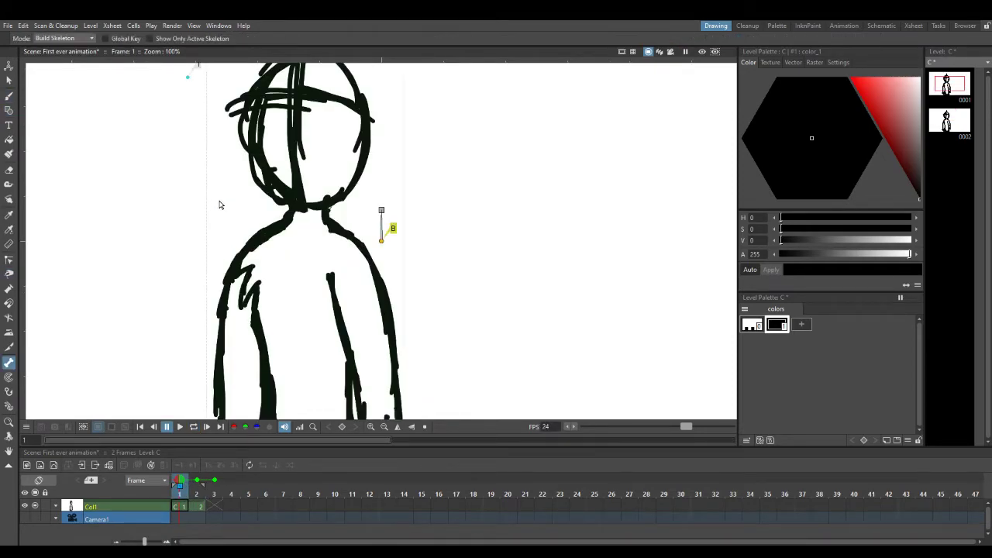
# Erase the rough head with its guide lines from frame 1.
pyautogui.press('b')
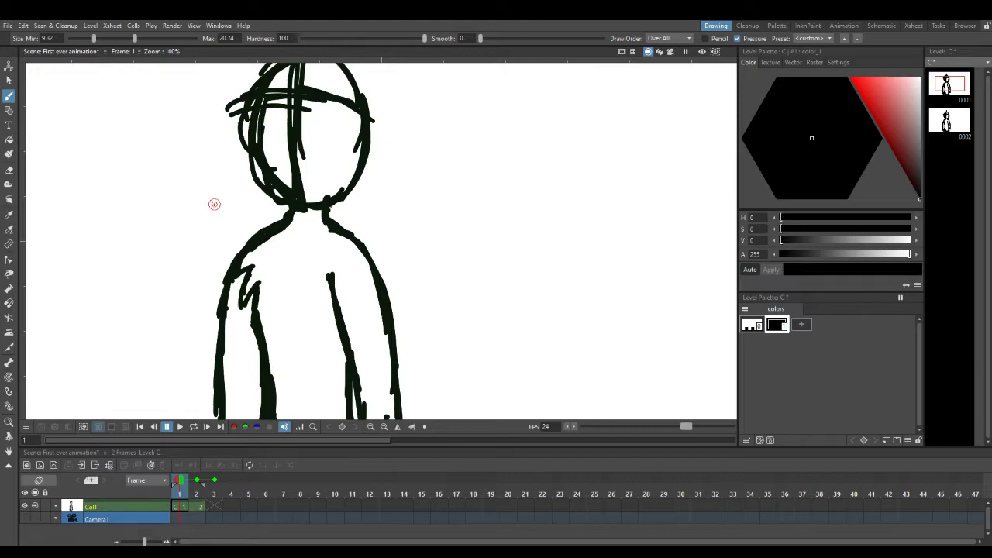
pyautogui.moveTo(249, 115)
pyautogui.mouseDown()
pyautogui.moveTo(258, 171)
pyautogui.moveTo(277, 179)
pyautogui.moveTo(287, 222)
pyautogui.moveTo(329, 228)
pyautogui.moveTo(336, 206)
pyautogui.moveTo(339, 251)
pyautogui.moveTo(339, 230)
pyautogui.moveTo(325, 262)
pyautogui.moveTo(309, 264)
pyautogui.moveTo(308, 308)
pyautogui.moveTo(327, 198)
pyautogui.moveTo(341, 194)
pyautogui.moveTo(377, 259)
pyautogui.moveTo(386, 239)
pyautogui.moveTo(368, 305)
pyautogui.moveTo(350, 318)
pyautogui.moveTo(326, 297)
pyautogui.mouseUp()
pyautogui.press('a')
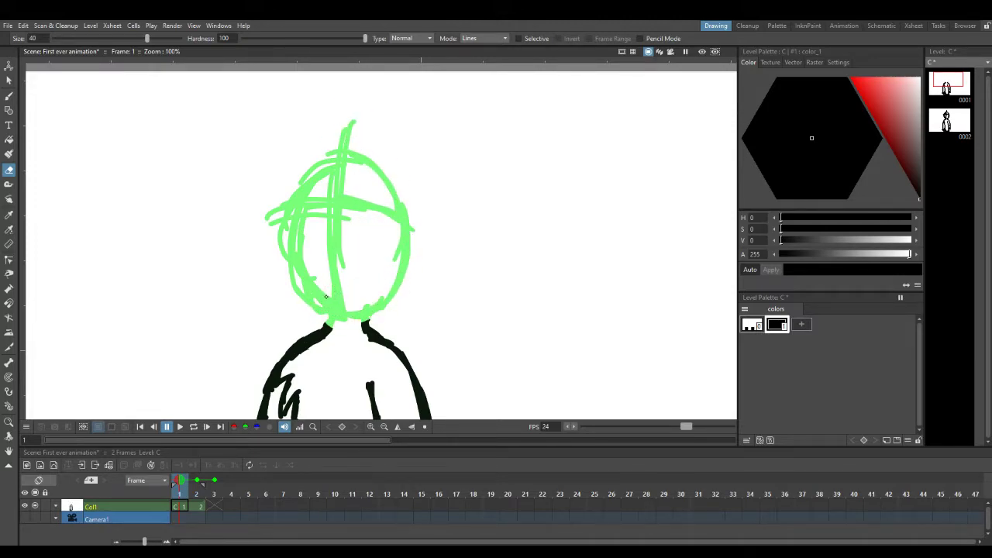
pyautogui.press('b')
pyautogui.moveTo(288, 232)
pyautogui.mouseDown()
pyautogui.moveTo(297, 189)
pyautogui.moveTo(281, 225)
pyautogui.moveTo(293, 252)
pyautogui.mouseUp()
pyautogui.press('e')
pyautogui.press('b')
pyautogui.moveTo(318, 166)
pyautogui.mouseDown()
pyautogui.moveTo(299, 192)
pyautogui.moveTo(297, 227)
pyautogui.moveTo(291, 211)
pyautogui.moveTo(301, 265)
pyautogui.mouseUp()
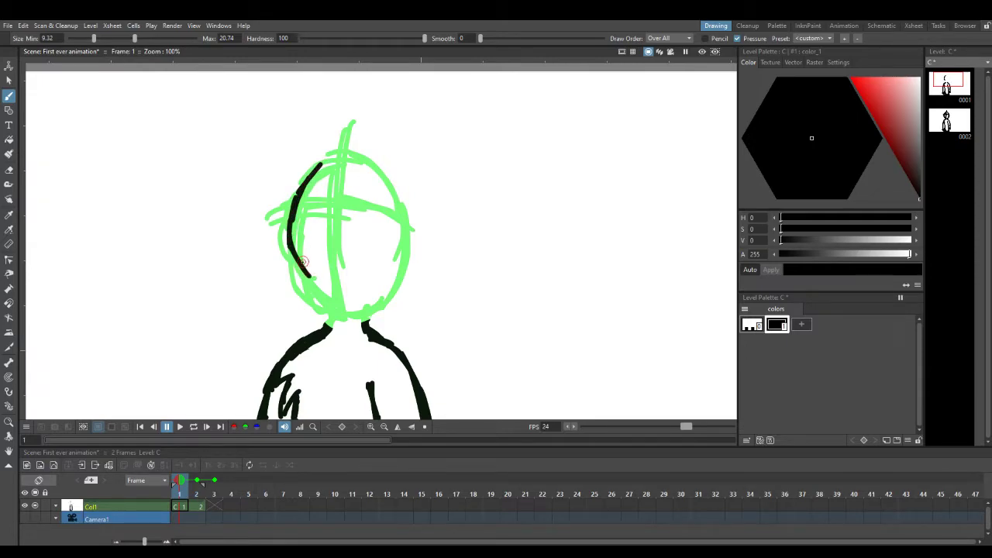
pyautogui.hotkey('ctrl', 'z')
pyautogui.hotkey('ctrl', 'z')
pyautogui.hotkey('ctrl', 'z')
pyautogui.hotkey('ctrl', 'z')
# Draw a clean oval head over the onion-skin sketch and erase the doubled line at its lower left.
pyautogui.moveTo(324, 160)
pyautogui.mouseDown()
pyautogui.moveTo(294, 200)
pyautogui.moveTo(307, 177)
pyautogui.moveTo(295, 258)
pyautogui.moveTo(305, 290)
pyautogui.moveTo(367, 307)
pyautogui.moveTo(341, 307)
pyautogui.moveTo(389, 275)
pyautogui.moveTo(400, 243)
pyautogui.moveTo(388, 185)
pyautogui.moveTo(396, 190)
pyautogui.moveTo(383, 171)
pyautogui.moveTo(345, 158)
pyautogui.moveTo(309, 186)
pyautogui.moveTo(323, 164)
pyautogui.moveTo(303, 214)
pyautogui.mouseUp()
pyautogui.press('a')
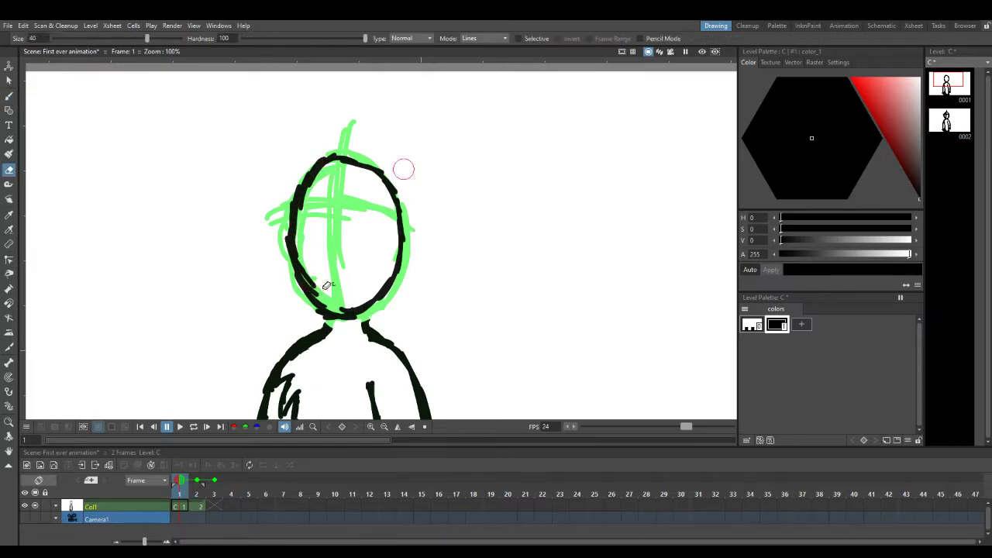
pyautogui.click(8, 96)
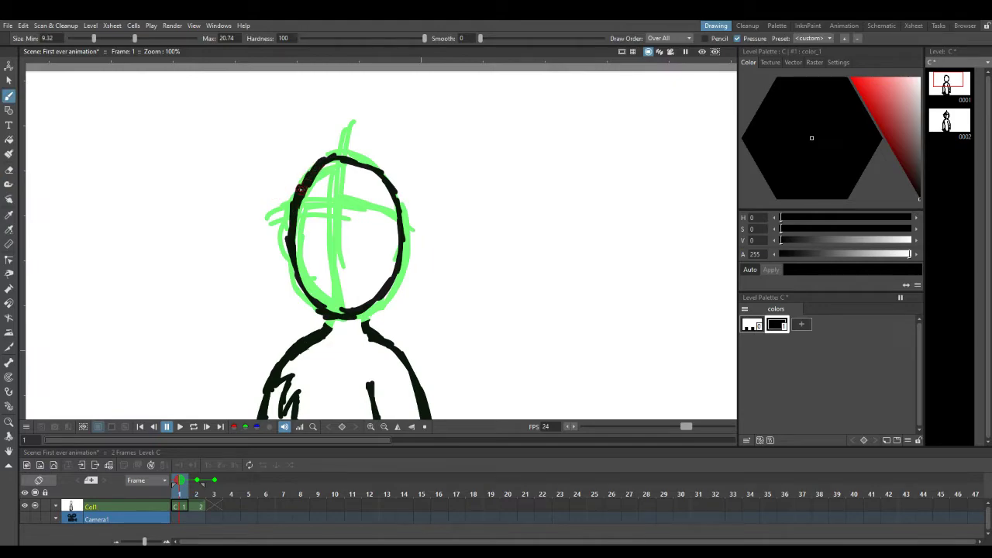
# Reshape the head's lower left side into a fuller, rounded cheek and jaw.
pyautogui.moveTo(285, 245)
pyautogui.mouseDown()
pyautogui.moveTo(285, 270)
pyautogui.moveTo(325, 308)
pyautogui.mouseUp()
pyautogui.moveTo(276, 276)
pyautogui.mouseDown()
pyautogui.moveTo(291, 230)
pyautogui.moveTo(309, 287)
pyautogui.moveTo(342, 297)
pyautogui.moveTo(335, 314)
pyautogui.moveTo(351, 317)
pyautogui.moveTo(304, 297)
pyautogui.moveTo(312, 311)
pyautogui.moveTo(281, 267)
pyautogui.mouseUp()
pyautogui.press('e')
pyautogui.press('b')
# Draw two pointed cat ears on top of the head and a pointed cheek tuft on its right side.
pyautogui.moveTo(295, 207)
pyautogui.mouseDown()
pyautogui.moveTo(300, 159)
pyautogui.moveTo(325, 117)
pyautogui.moveTo(353, 163)
pyautogui.moveTo(351, 146)
pyautogui.moveTo(338, 159)
pyautogui.moveTo(369, 126)
pyautogui.moveTo(357, 142)
pyautogui.moveTo(396, 118)
pyautogui.moveTo(403, 176)
pyautogui.mouseUp()
pyautogui.moveTo(388, 127); pyautogui.dragTo(399, 198)
pyautogui.moveTo(394, 161)
pyautogui.mouseDown()
pyautogui.moveTo(398, 233)
pyautogui.moveTo(413, 276)
pyautogui.moveTo(391, 279)
pyautogui.moveTo(401, 288)
pyautogui.moveTo(389, 272)
pyautogui.moveTo(405, 291)
pyautogui.moveTo(338, 313)
pyautogui.moveTo(382, 276)
pyautogui.mouseUp()
# Erase the head line behind the right cheek tuft, redraw the tuft's inner edge, and join the neck to the head.
pyautogui.press('a')
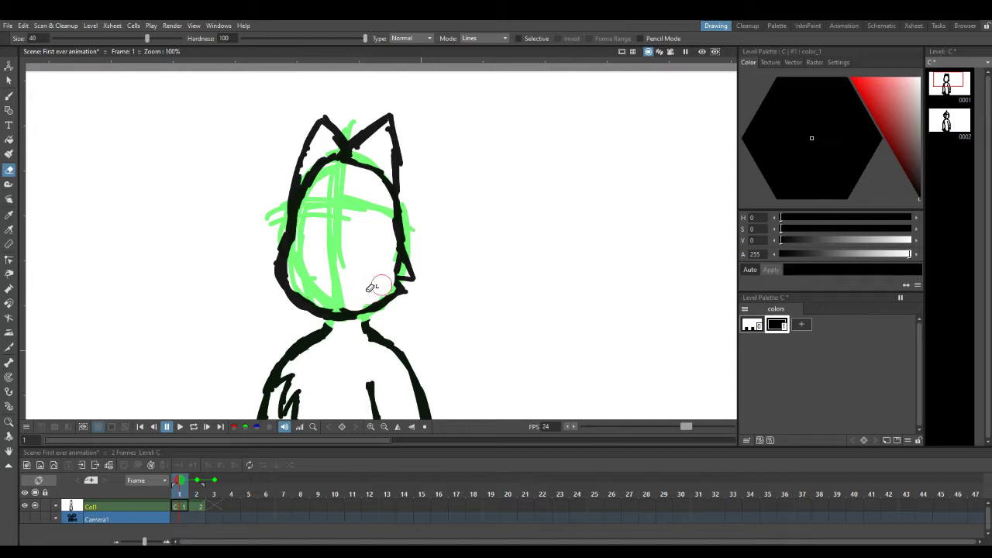
pyautogui.press('b')
pyautogui.moveTo(409, 281); pyautogui.dragTo(388, 276)
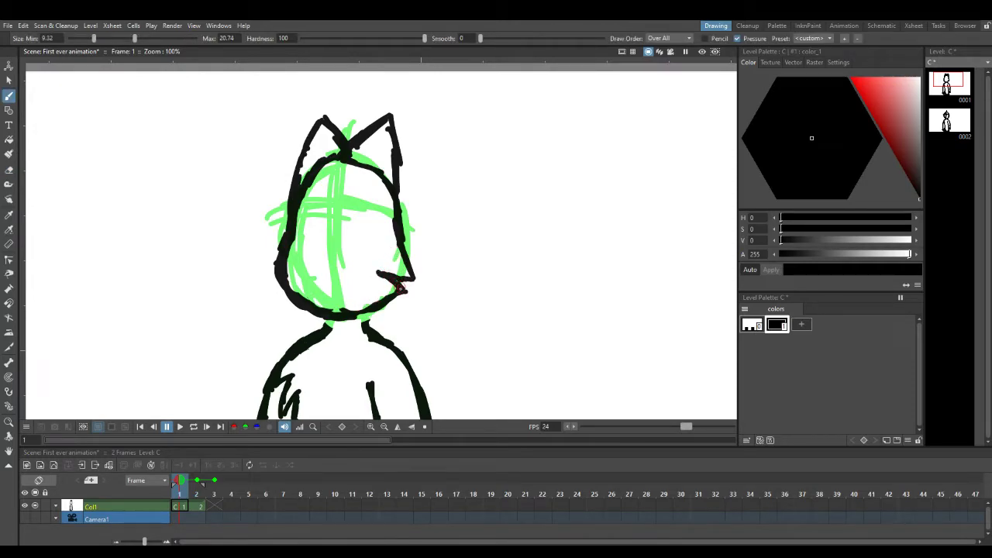
pyautogui.moveTo(367, 309)
pyautogui.mouseDown()
pyautogui.moveTo(337, 317)
pyautogui.moveTo(366, 324)
pyautogui.mouseUp()
# Draw two half-closed eyes, a small nose and a short mouth on the face.
pyautogui.moveTo(300, 204)
pyautogui.mouseDown()
pyautogui.moveTo(374, 217)
pyautogui.moveTo(356, 218)
pyautogui.moveTo(379, 226)
pyautogui.moveTo(372, 243)
pyautogui.moveTo(338, 247)
pyautogui.mouseUp()
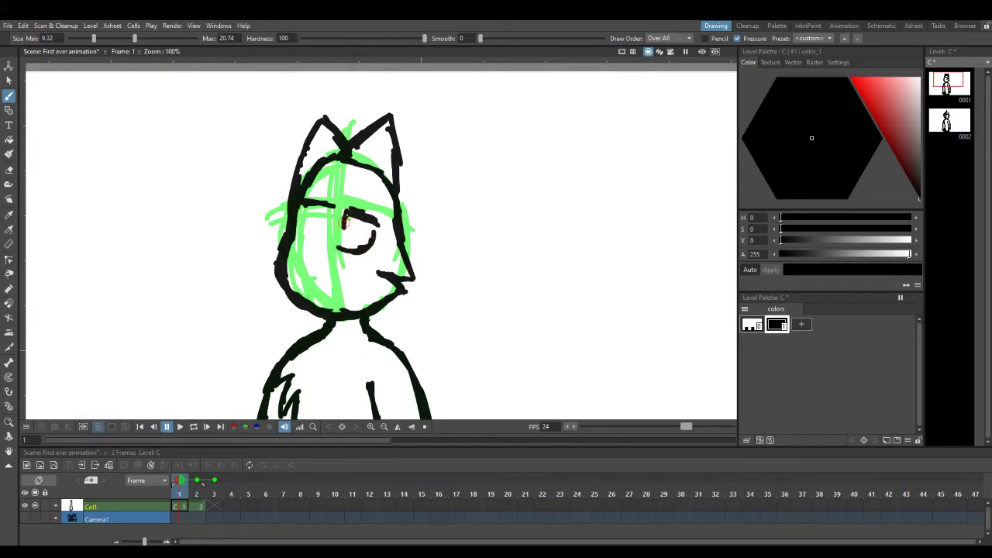
pyautogui.moveTo(303, 241); pyautogui.dragTo(319, 246)
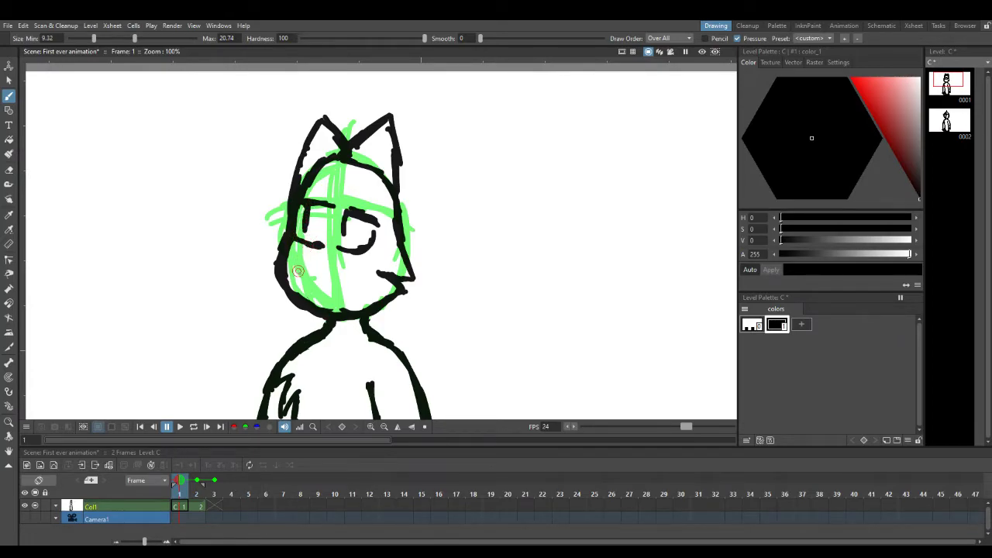
pyautogui.moveTo(298, 275); pyautogui.dragTo(309, 275)
# Add short fur strokes inside both cat ears.
pyautogui.moveTo(383, 159)
pyautogui.mouseDown()
pyautogui.moveTo(390, 166)
pyautogui.moveTo(379, 155)
pyautogui.mouseUp()
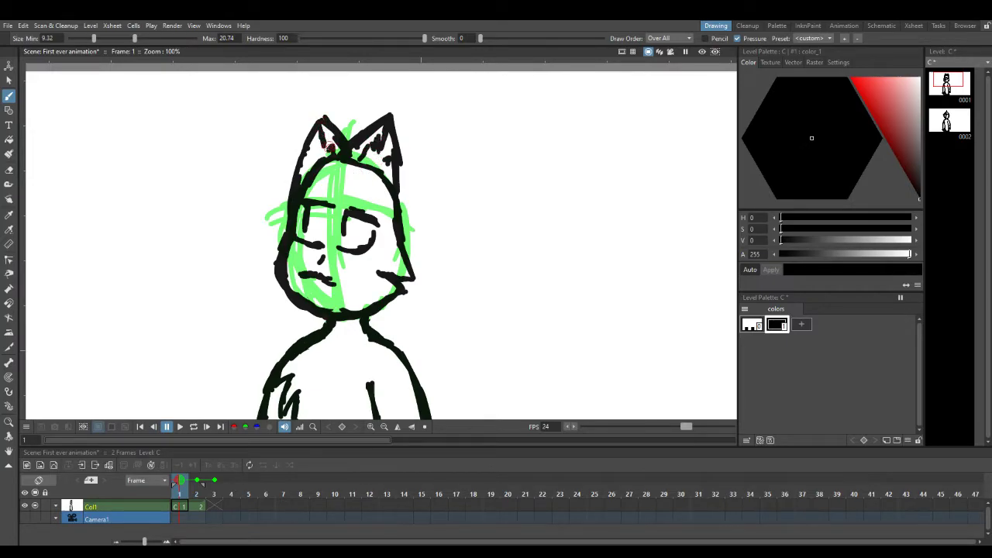
pyautogui.moveTo(308, 165)
pyautogui.mouseDown()
pyautogui.moveTo(310, 152)
pyautogui.moveTo(258, 173)
pyautogui.mouseUp()
pyautogui.press('a')
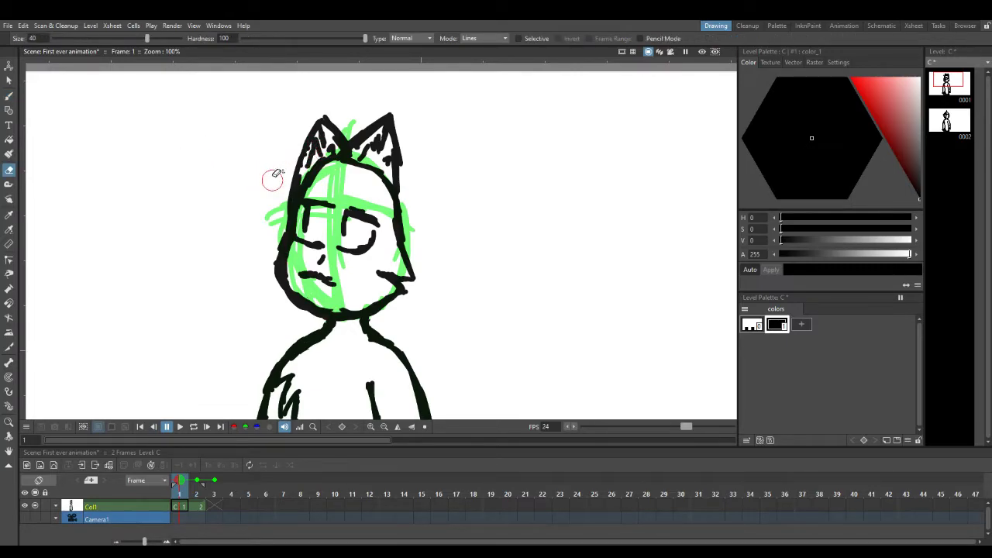
pyautogui.press('g')
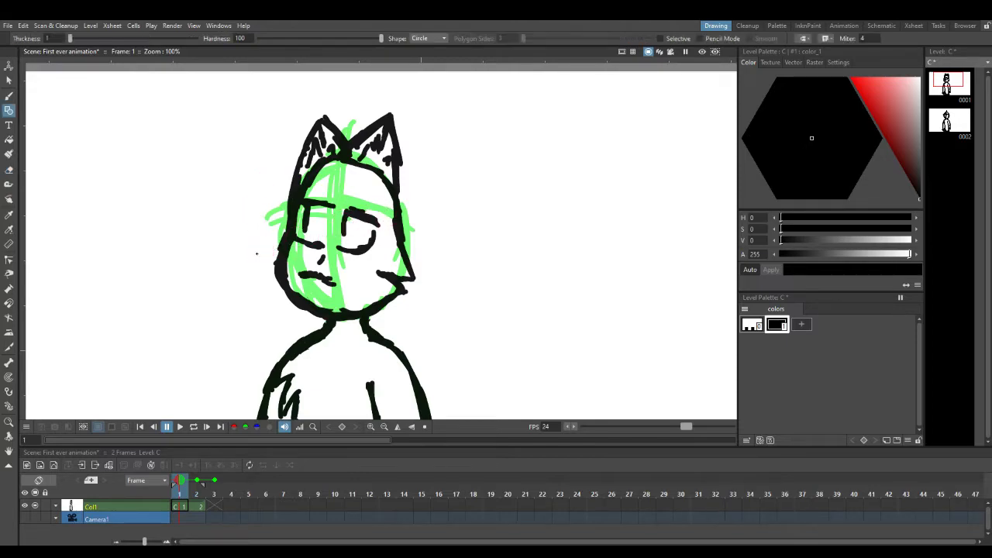
pyautogui.press('x')
pyautogui.press('g')
pyautogui.press('e')
pyautogui.press('w')
pyautogui.press('r')
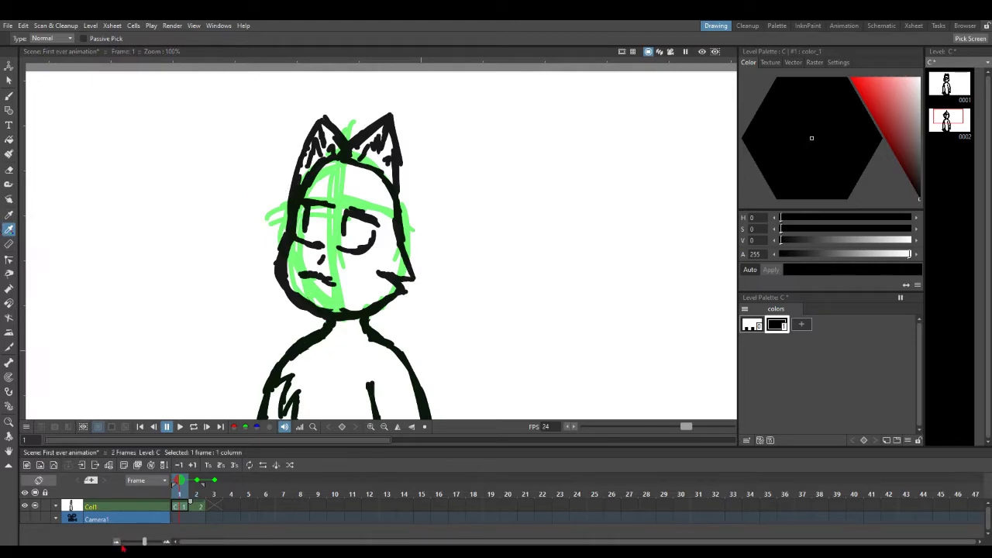
# Remove the frame 2 cell from the timeline and return to frame 1.
pyautogui.click(197, 506)
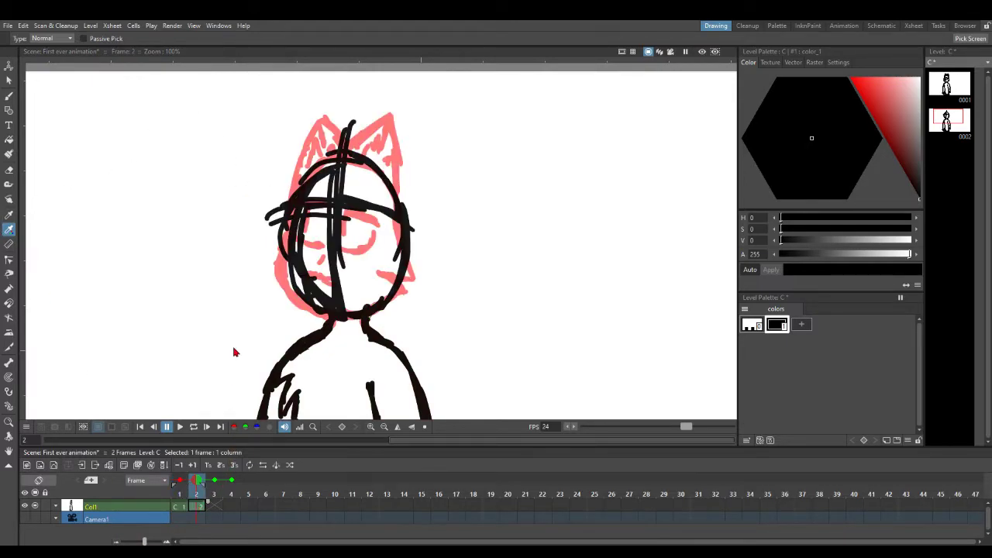
pyautogui.press('Delete')
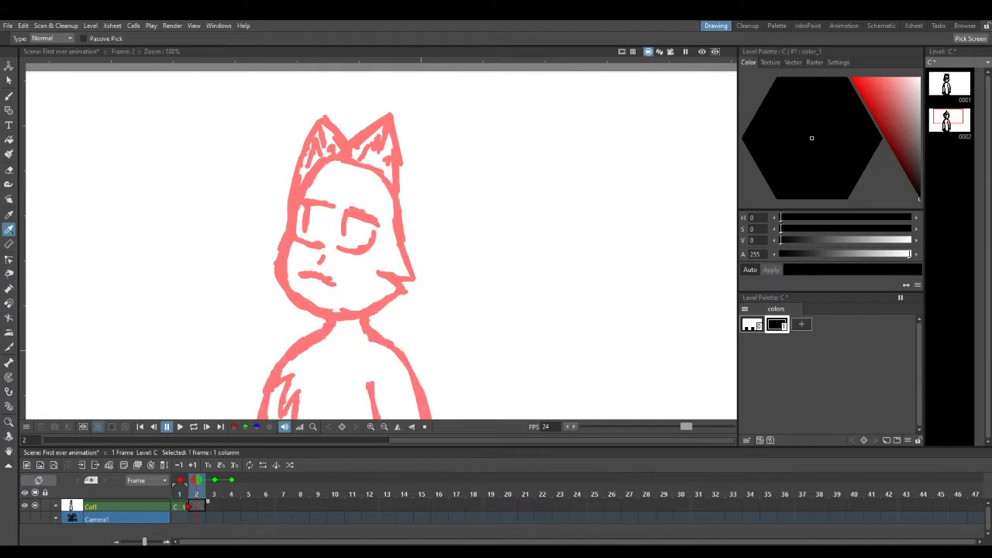
pyautogui.click(184, 509)
pyautogui.scroll(-4, 401, 233)
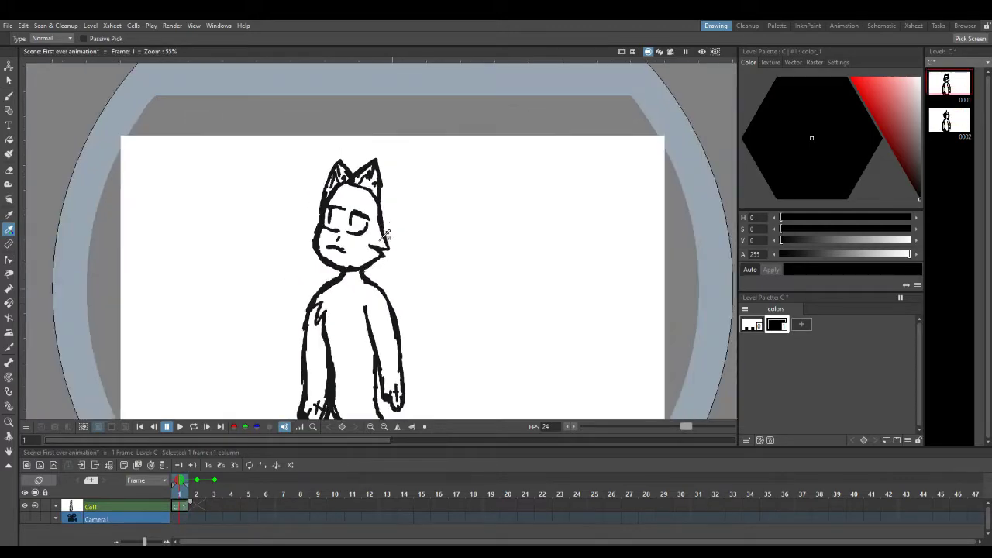
pyautogui.moveTo(395, 236)
pyautogui.mouseDown()
pyautogui.moveTo(394, 200)
pyautogui.moveTo(394, 228)
pyautogui.mouseUp()
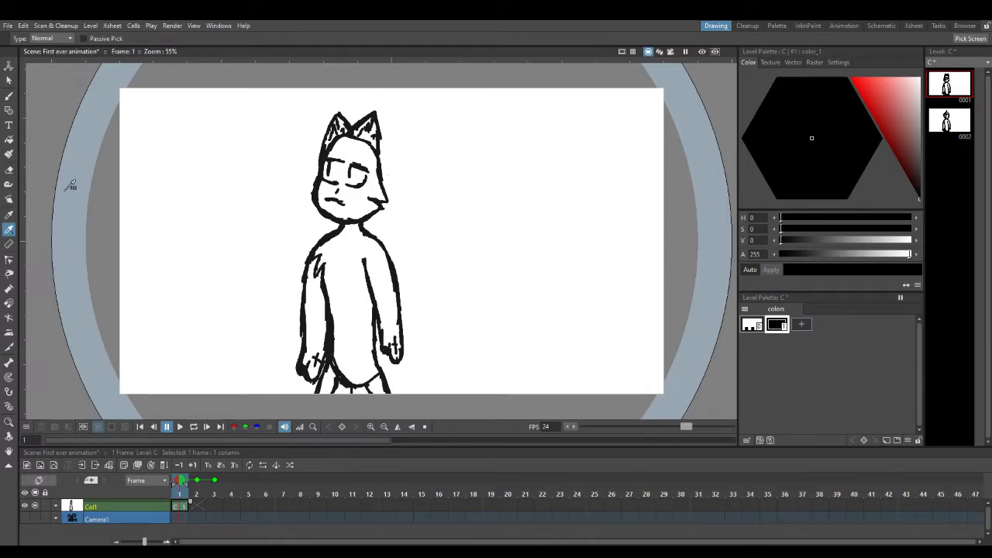
# Clear the artwork of drawing 0002 in the level and reselect frame 1.
pyautogui.click(9, 140)
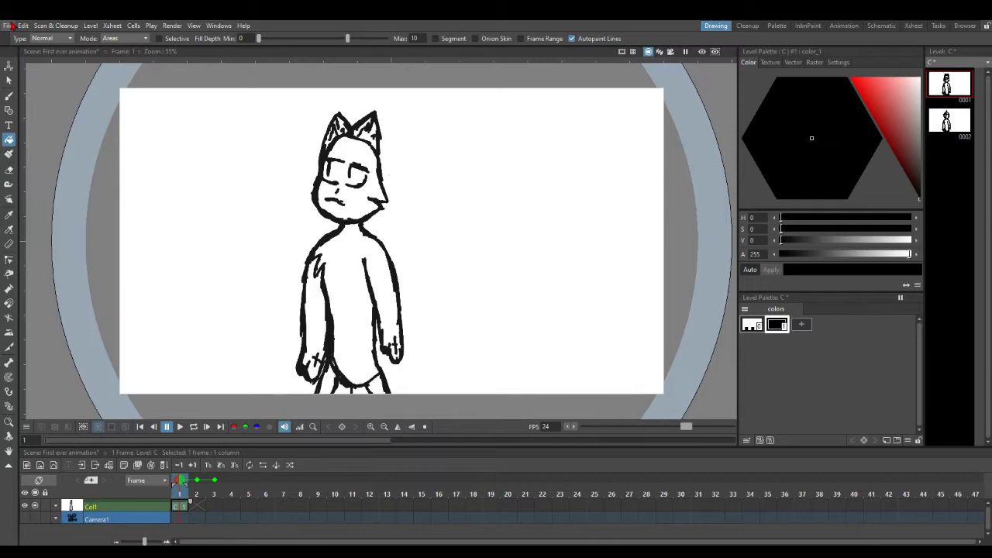
pyautogui.click(953, 125)
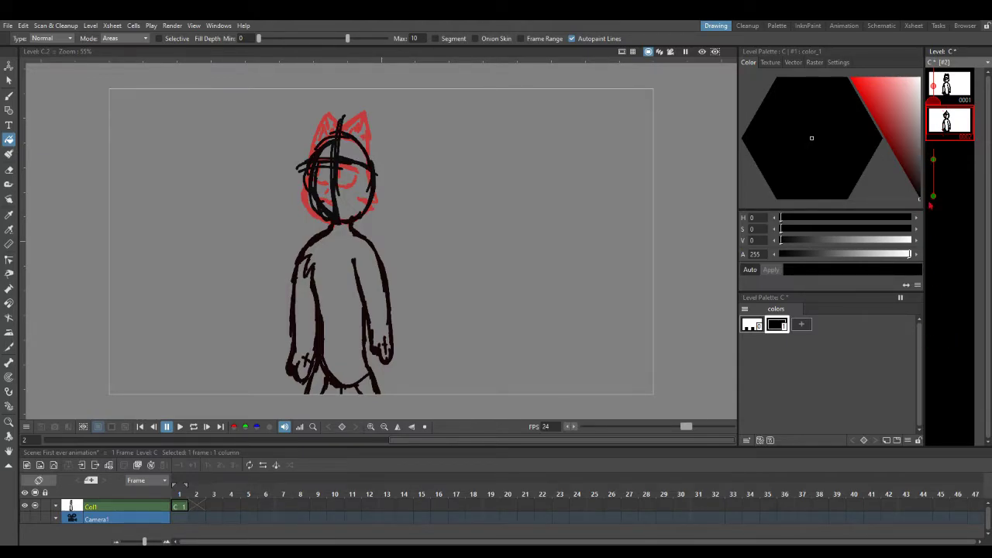
pyautogui.press('Delete')
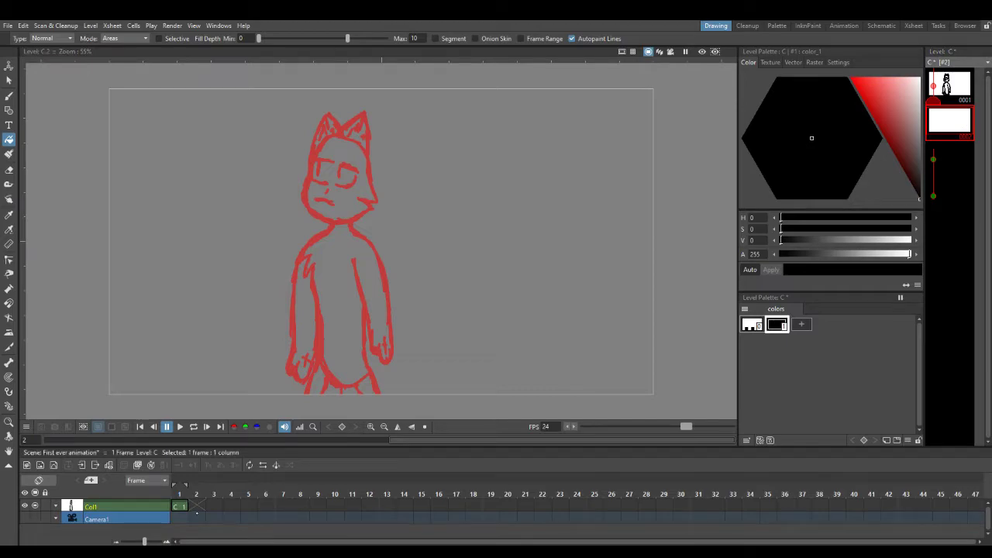
pyautogui.click(197, 506)
pyautogui.click(181, 506)
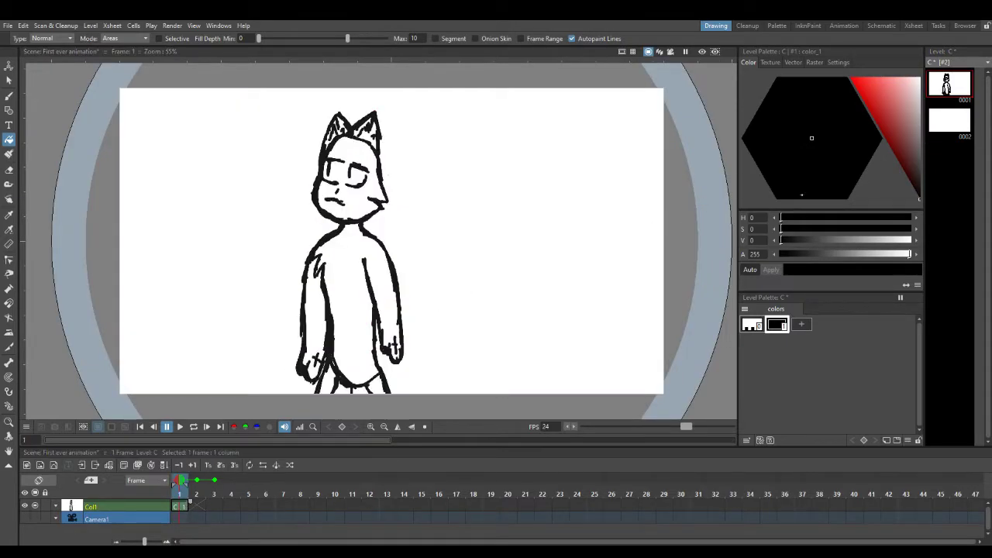
# Try to fill the background around the character in frame 1 with near-black.
pyautogui.click(870, 154)
pyautogui.moveTo(811, 149)
pyautogui.mouseDown()
pyautogui.moveTo(820, 139)
pyautogui.moveTo(810, 134)
pyautogui.mouseUp()
pyautogui.click(481, 248)
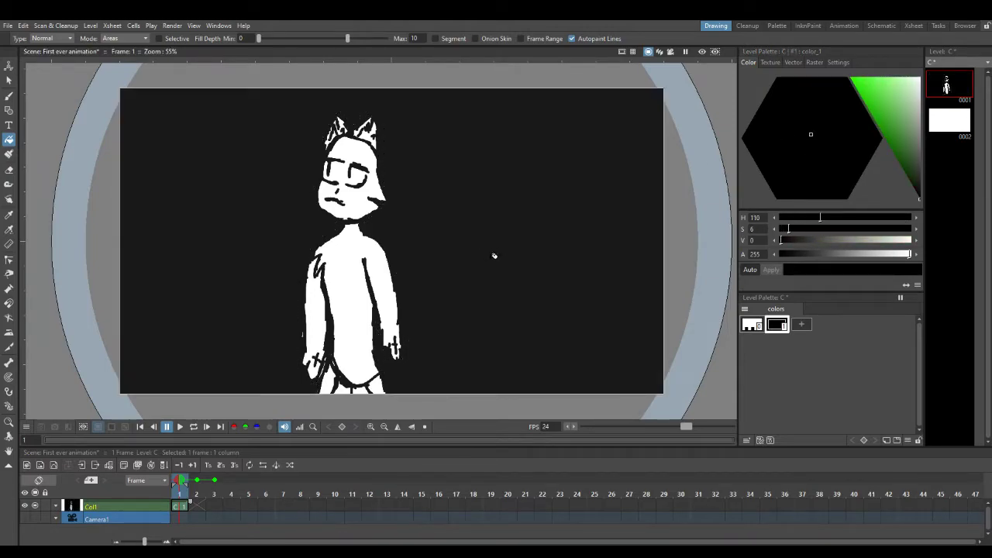
pyautogui.hotkey('ctrl', 'z')
# Change the drawing style to green with H 110, S 100, V 77 and fill drawing 0002 with it.
pyautogui.moveTo(892, 118)
pyautogui.mouseDown()
pyautogui.moveTo(919, 77)
pyautogui.moveTo(859, 78)
pyautogui.moveTo(854, 91)
pyautogui.moveTo(892, 115)
pyautogui.moveTo(876, 143)
pyautogui.moveTo(859, 109)
pyautogui.mouseUp()
pyautogui.click(949, 121)
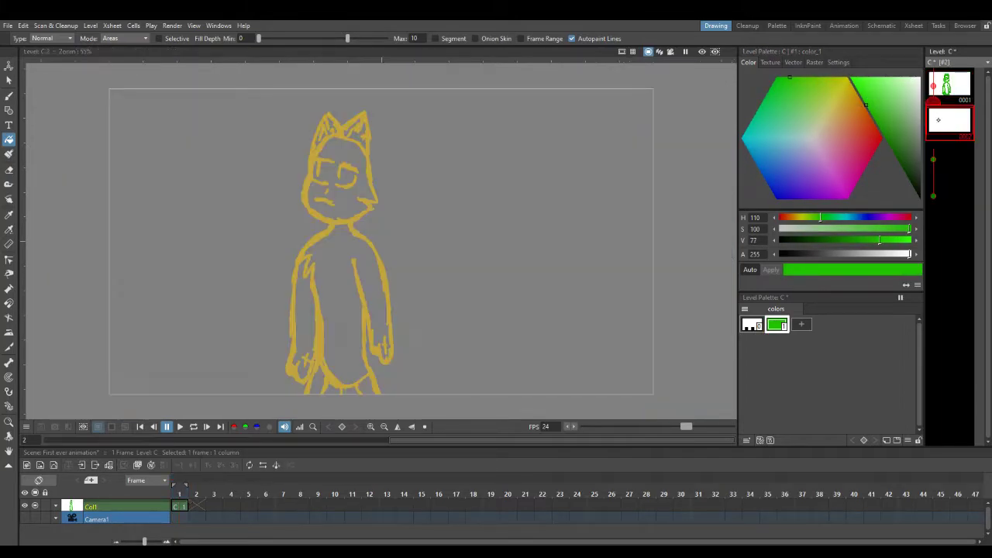
pyautogui.click(426, 217)
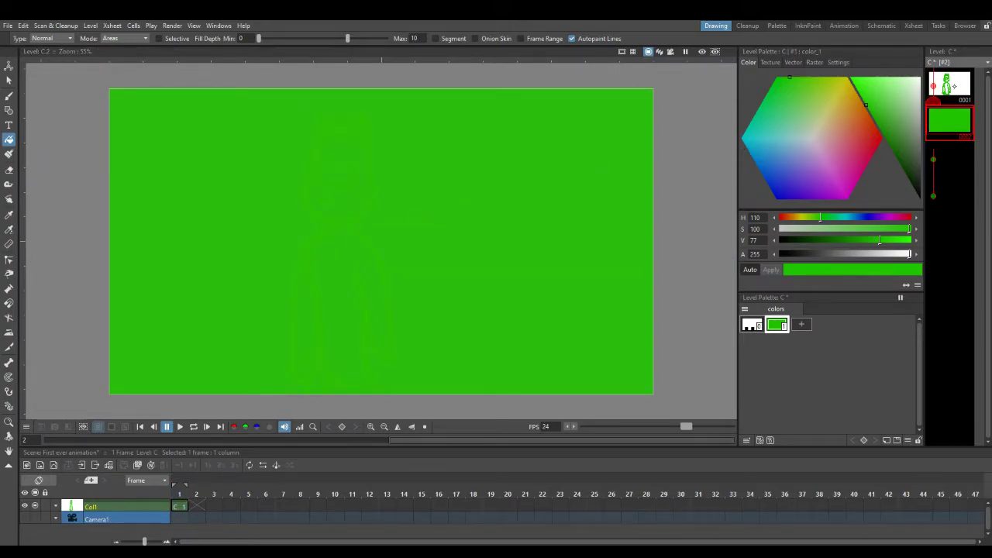
# Change the style colour to white with S 0 and V 100 and switch between drawings 0001 and 0002.
pyautogui.click(950, 83)
pyautogui.click(920, 77)
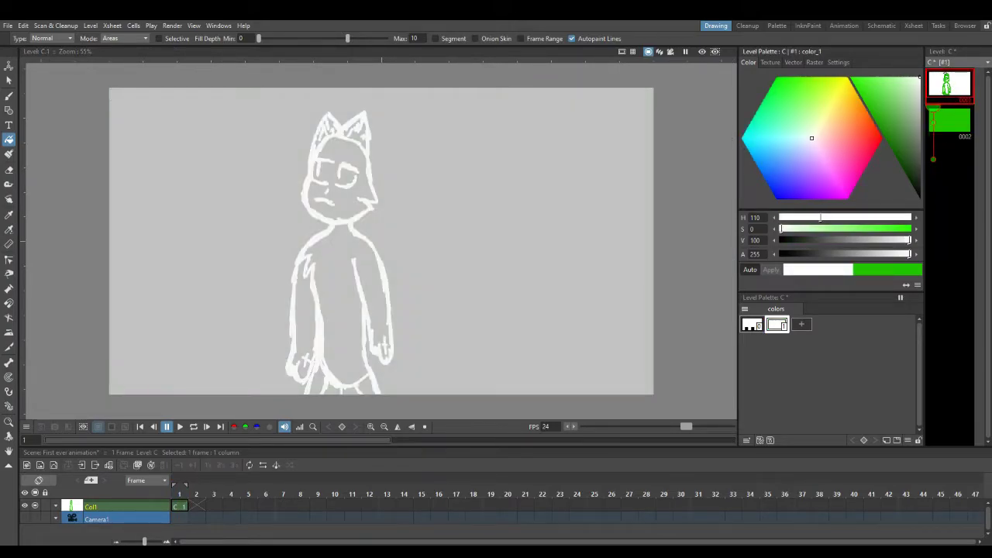
pyautogui.click(950, 120)
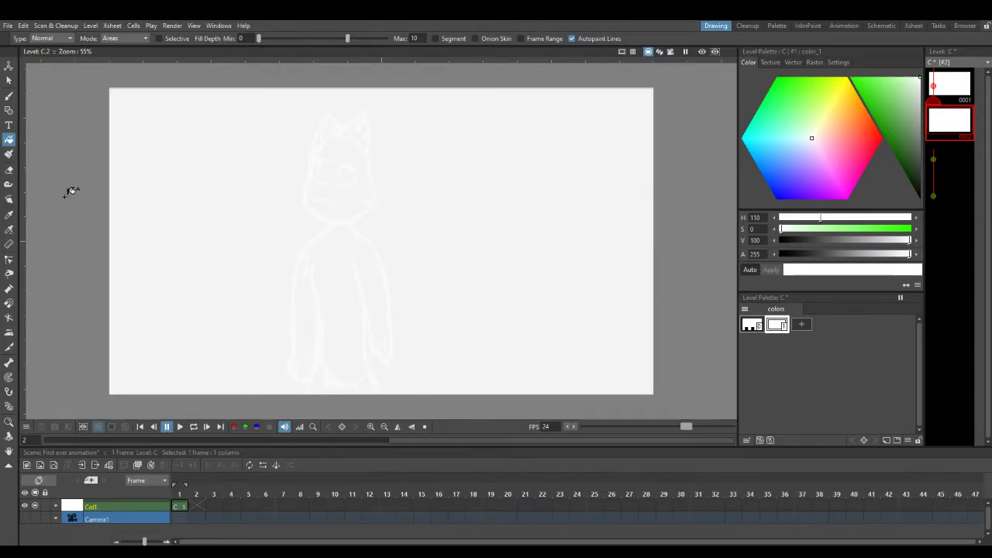
# Switch to the Brush tool and set the style colour to lime green with H 84, S 94, V 100.
pyautogui.click(9, 95)
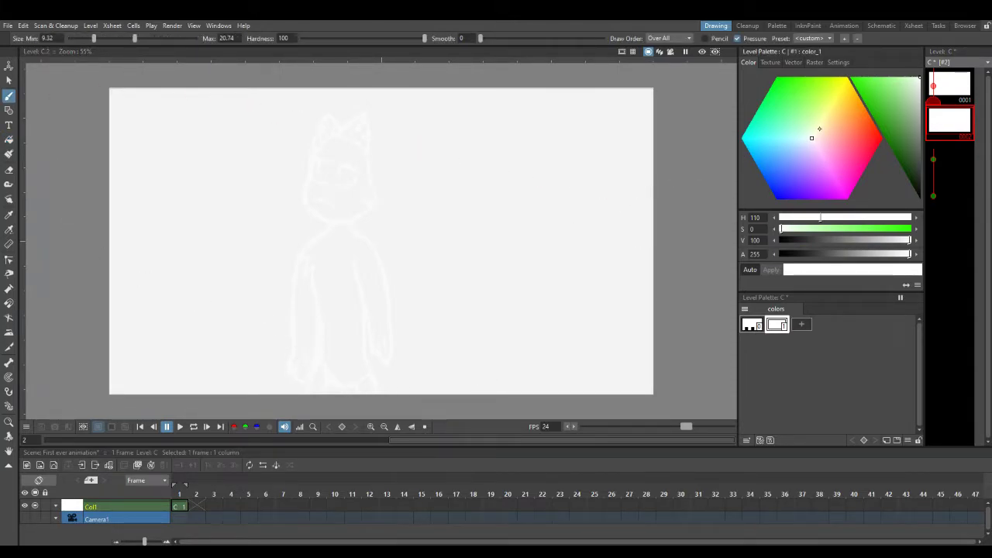
pyautogui.click(803, 85)
pyautogui.moveTo(800, 97)
pyautogui.mouseDown()
pyautogui.moveTo(815, 103)
pyautogui.moveTo(812, 86)
pyautogui.mouseUp()
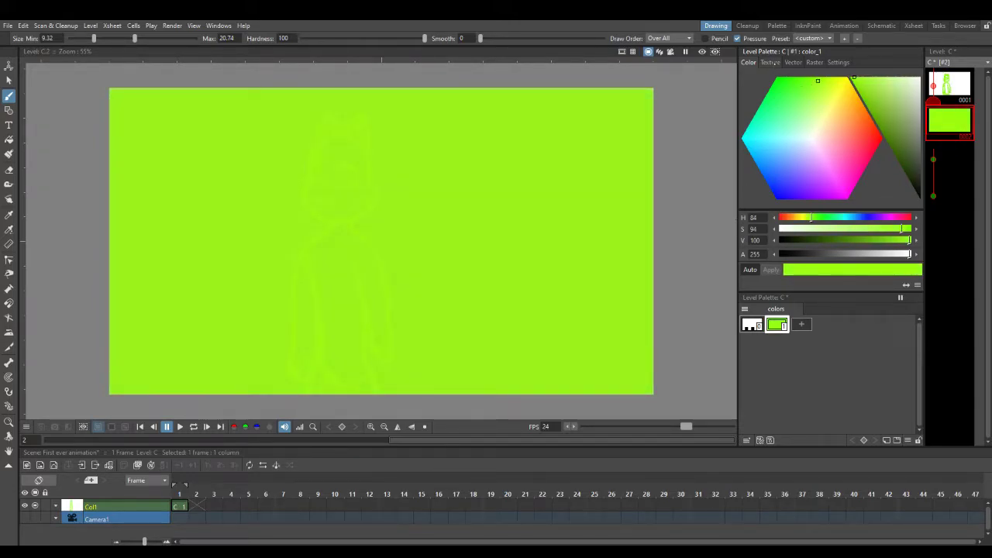
# Apply the third preset texture to the style and check it on drawing 0001.
pyautogui.click(770, 62)
pyautogui.click(775, 78)
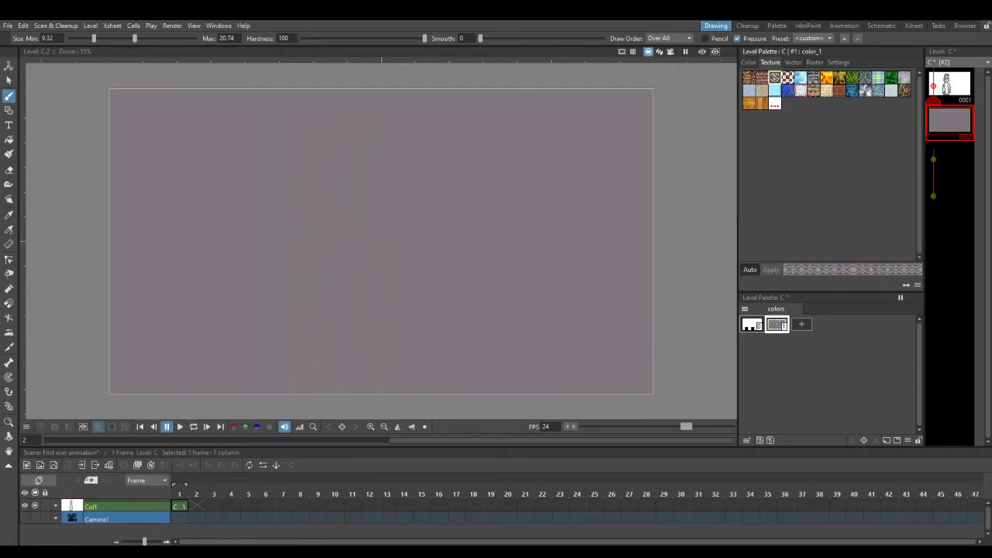
pyautogui.click(947, 84)
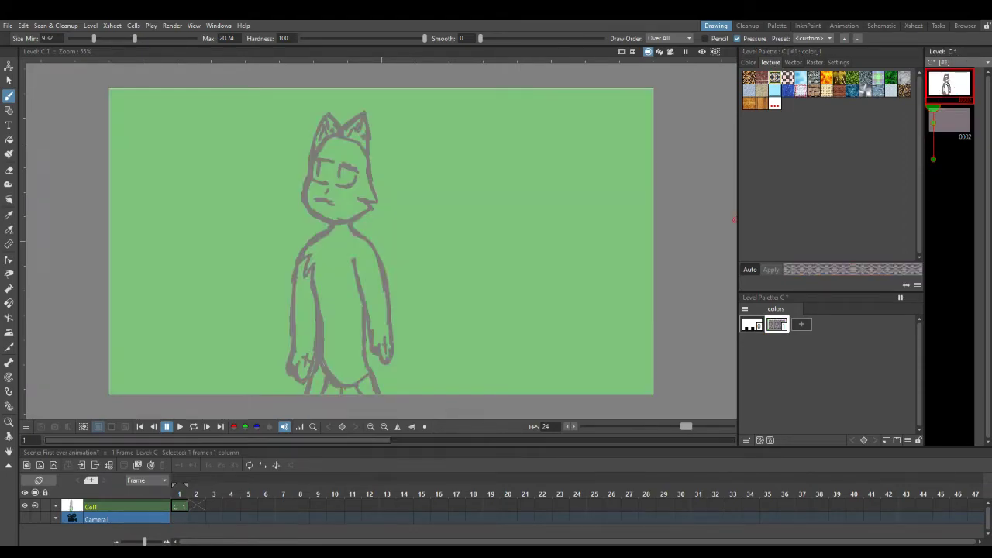
# Clear the fill from drawing 0002 and try to set the style colour to black.
pyautogui.press('.')
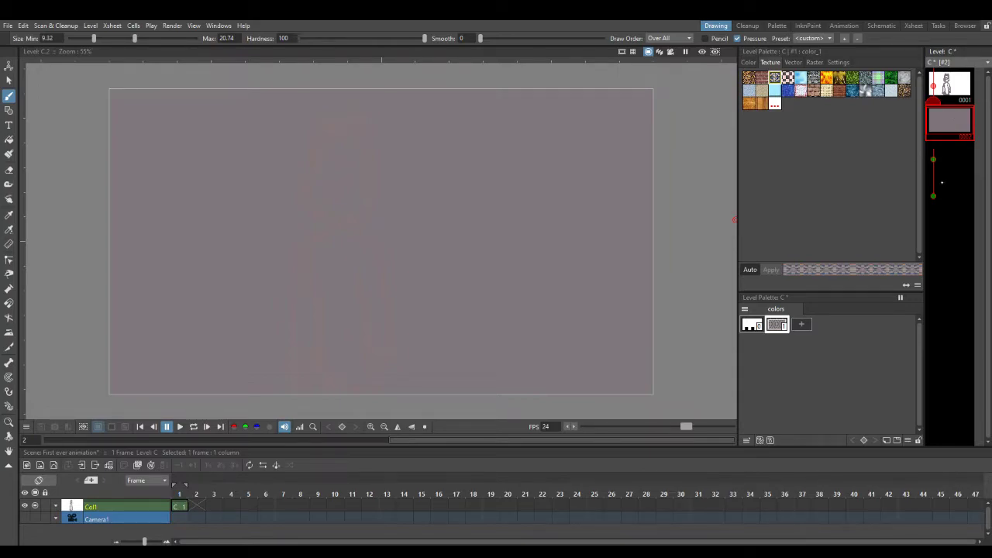
pyautogui.press('Delete')
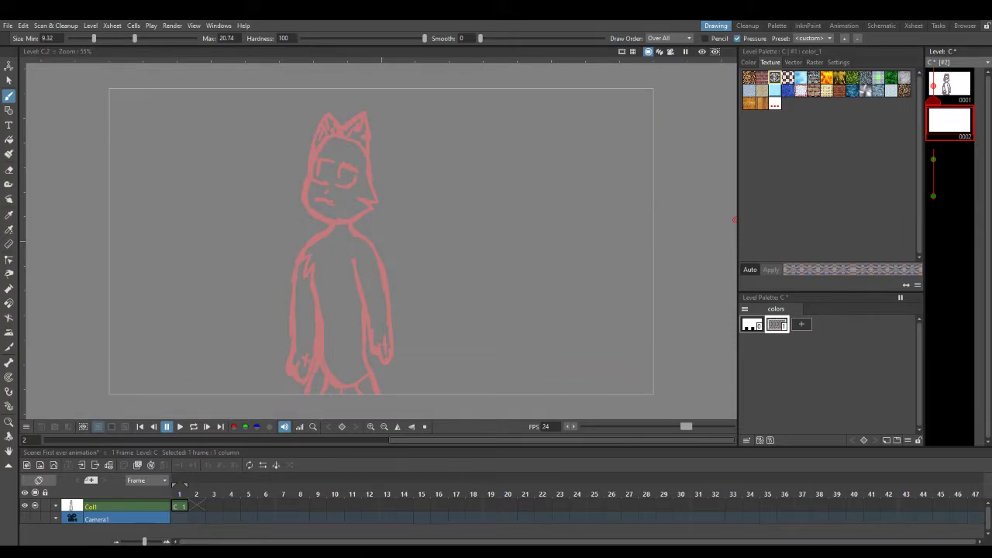
pyautogui.click(748, 62)
pyautogui.moveTo(892, 132); pyautogui.dragTo(919, 200)
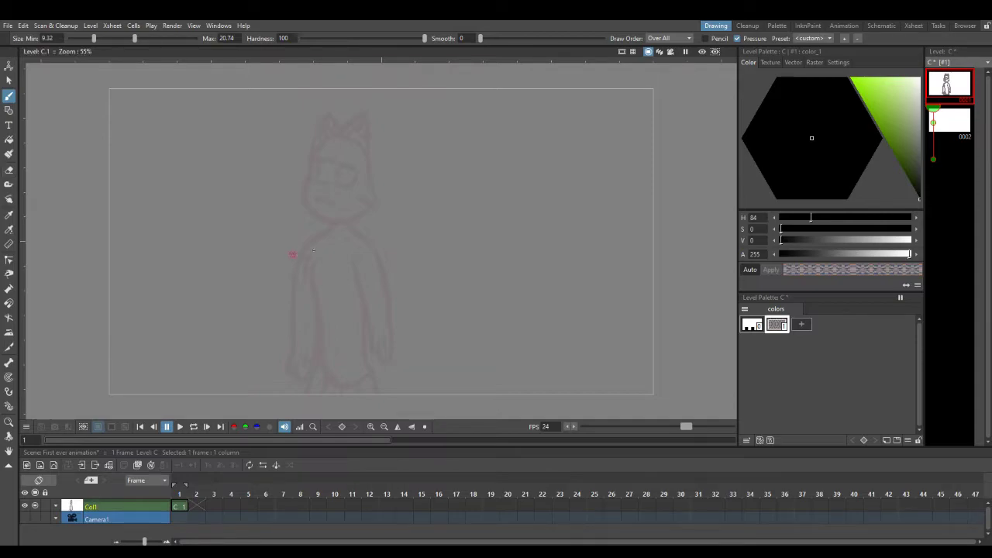
# Erase the whole character from frame 1.
pyautogui.click(183, 505)
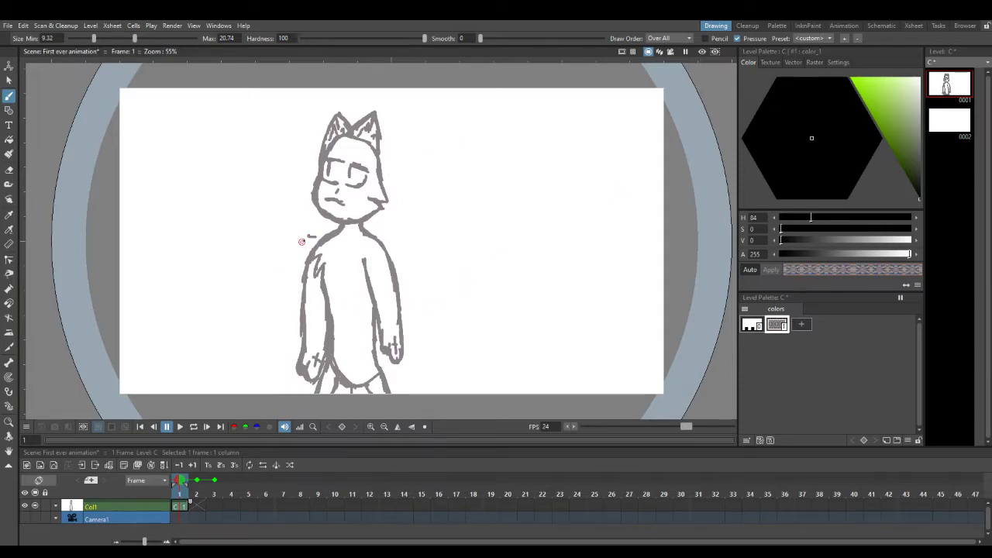
pyautogui.press('a')
pyautogui.moveTo(321, 225)
pyautogui.mouseDown()
pyautogui.moveTo(307, 381)
pyautogui.moveTo(317, 341)
pyautogui.moveTo(306, 290)
pyautogui.moveTo(326, 251)
pyautogui.moveTo(326, 388)
pyautogui.moveTo(338, 399)
pyautogui.moveTo(364, 289)
pyautogui.moveTo(390, 389)
pyautogui.moveTo(398, 266)
pyautogui.moveTo(400, 314)
pyautogui.moveTo(386, 345)
pyautogui.moveTo(368, 205)
pyautogui.moveTo(349, 293)
pyautogui.moveTo(326, 162)
pyautogui.moveTo(325, 312)
pyautogui.moveTo(335, 332)
pyautogui.moveTo(341, 317)
pyautogui.moveTo(339, 340)
pyautogui.moveTo(349, 163)
pyautogui.moveTo(342, 194)
pyautogui.moveTo(329, 116)
pyautogui.moveTo(361, 209)
pyautogui.moveTo(368, 115)
pyautogui.moveTo(392, 186)
pyautogui.mouseUp()
# Apply the white texture with red dashes to palette style color_1.
pyautogui.click(803, 141)
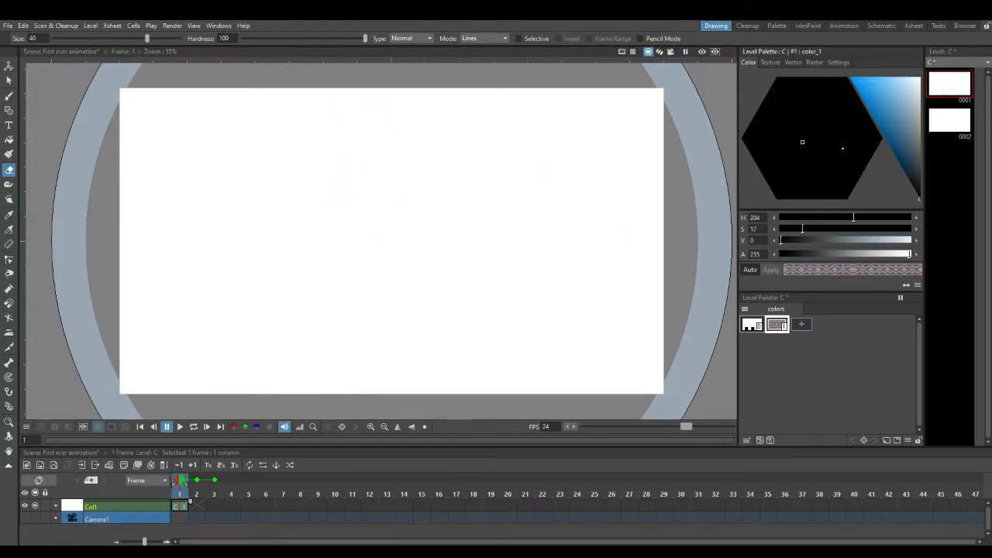
pyautogui.moveTo(928, 186); pyautogui.dragTo(915, 204)
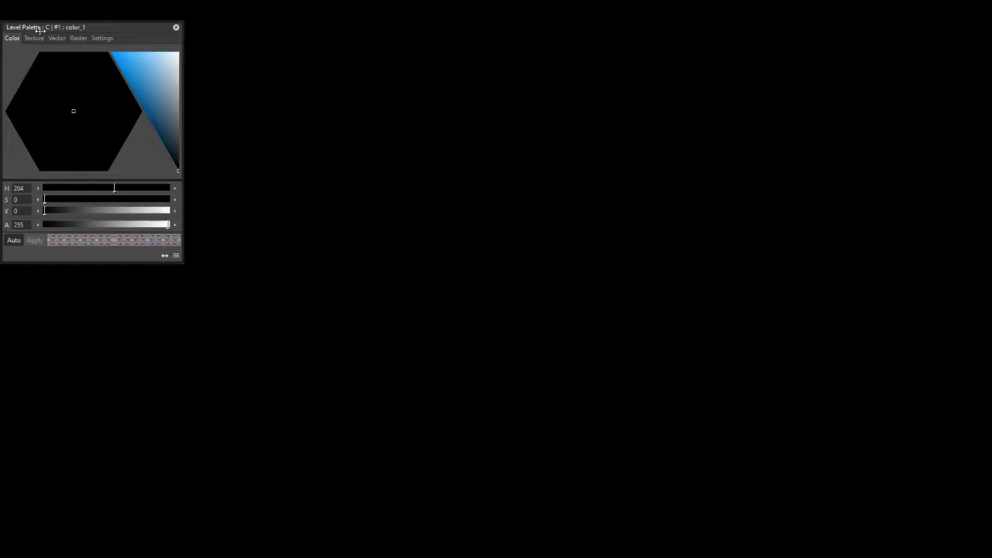
pyautogui.click(34, 38)
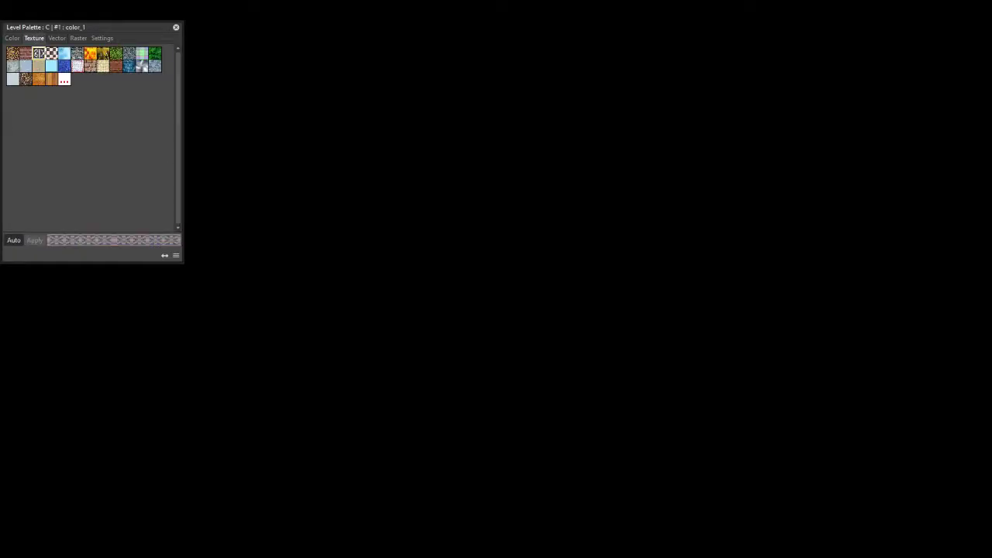
pyautogui.click(65, 79)
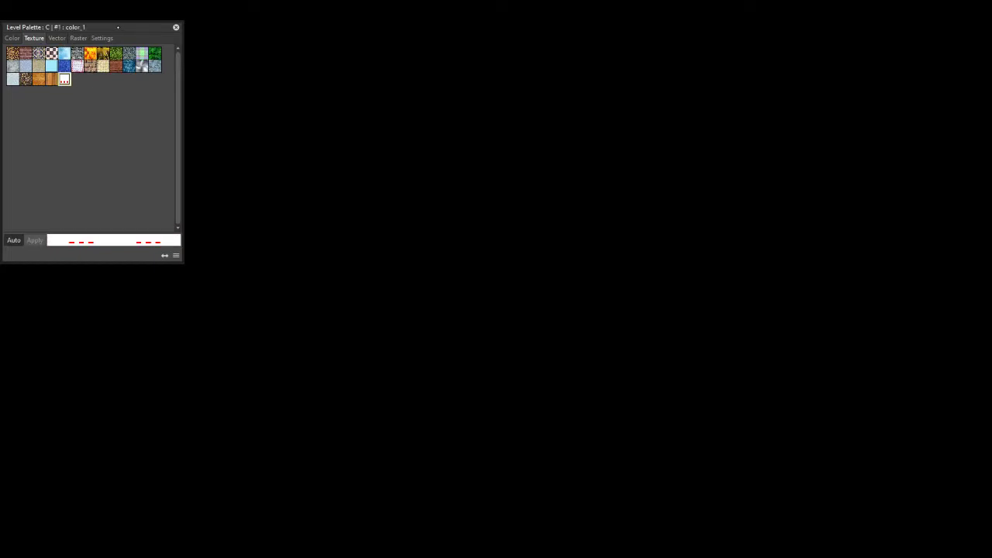
# Dock the floating style editor back above the level palette.
pyautogui.moveTo(118, 27); pyautogui.dragTo(855, 55)
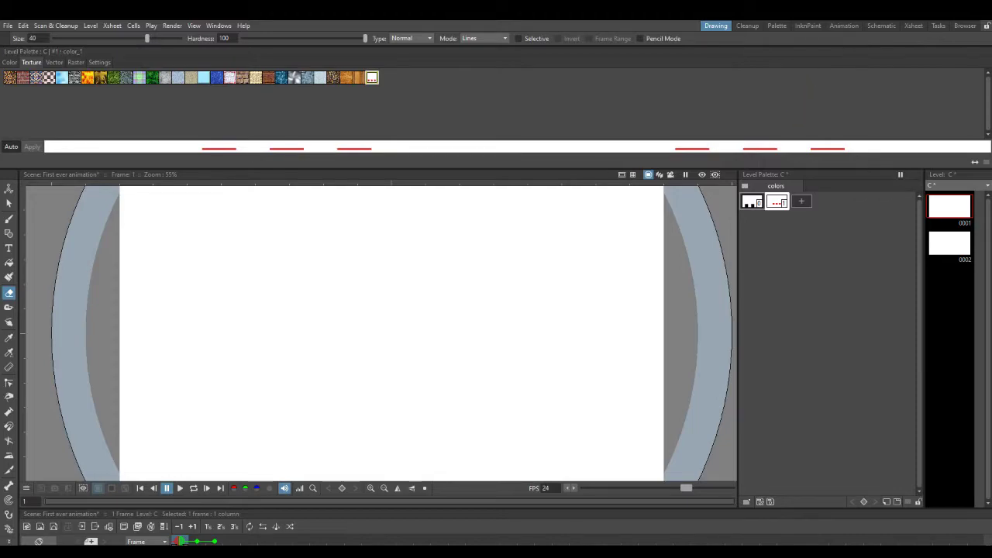
pyautogui.moveTo(96, 53); pyautogui.dragTo(210, 63)
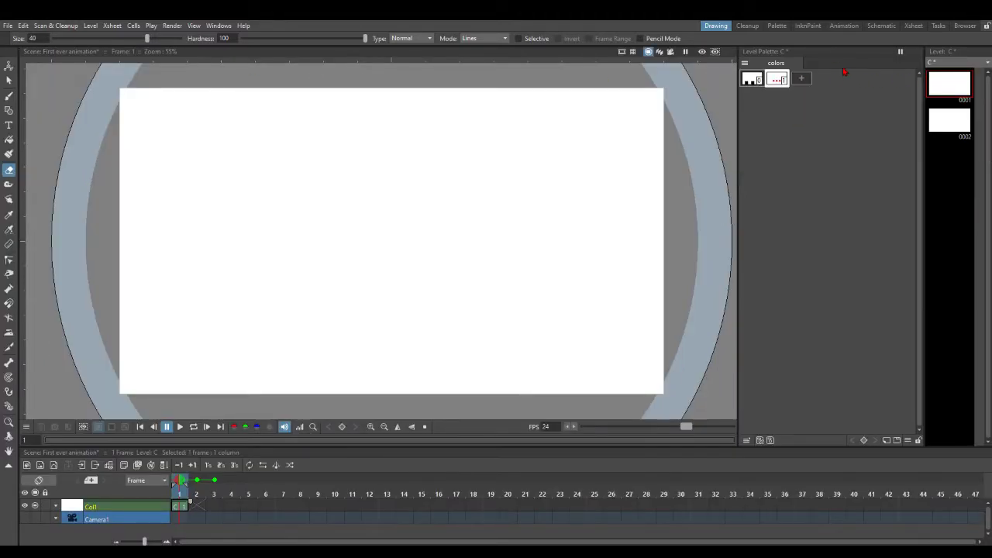
pyautogui.moveTo(811, 108); pyautogui.dragTo(809, 230)
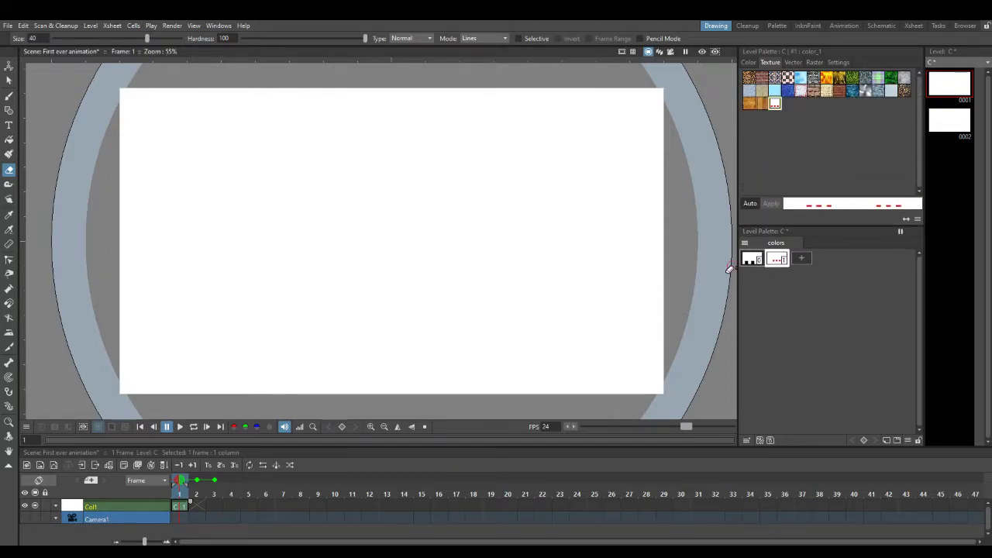
# Try to paint on frame 1 with the Brush tool using style 0, and reselect style 1.
pyautogui.click(746, 267)
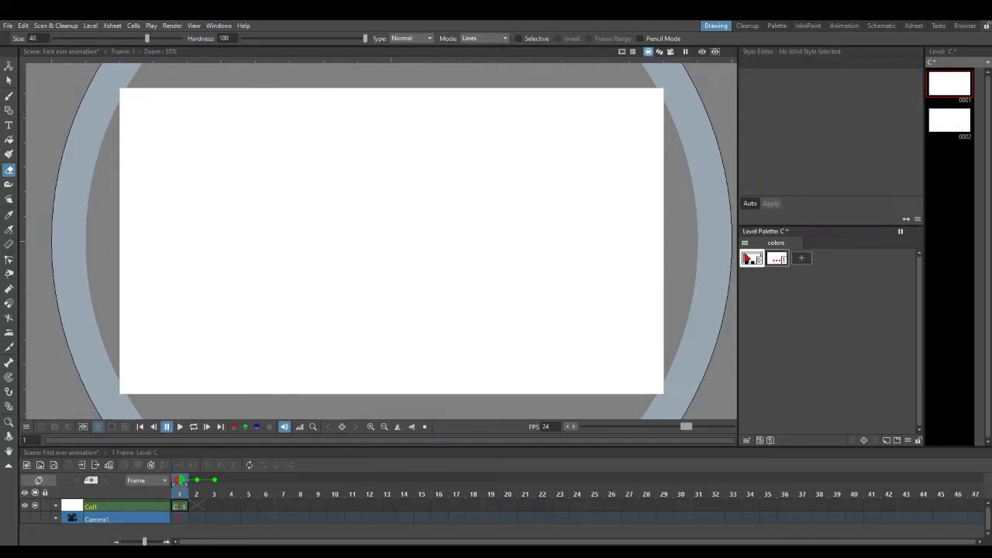
pyautogui.click(179, 506)
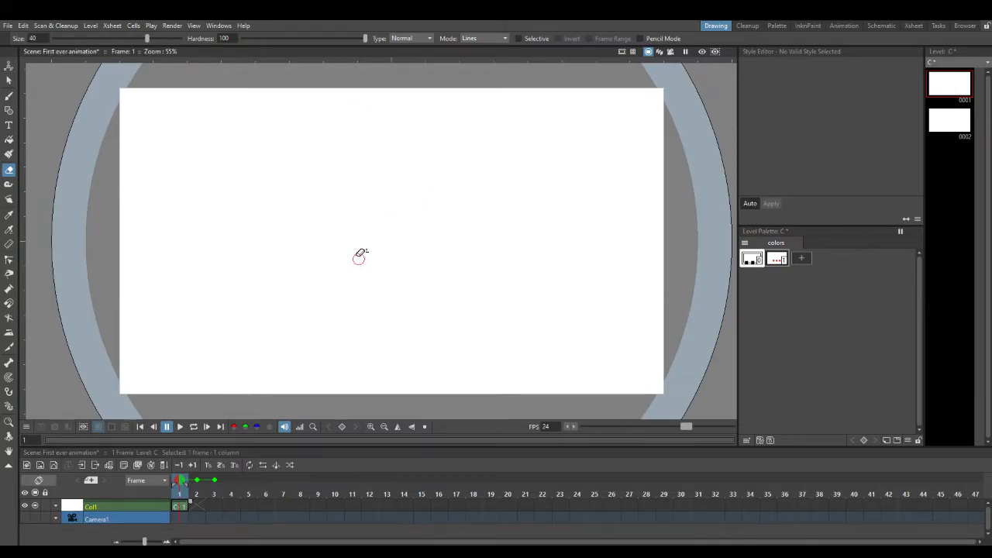
pyautogui.press('b')
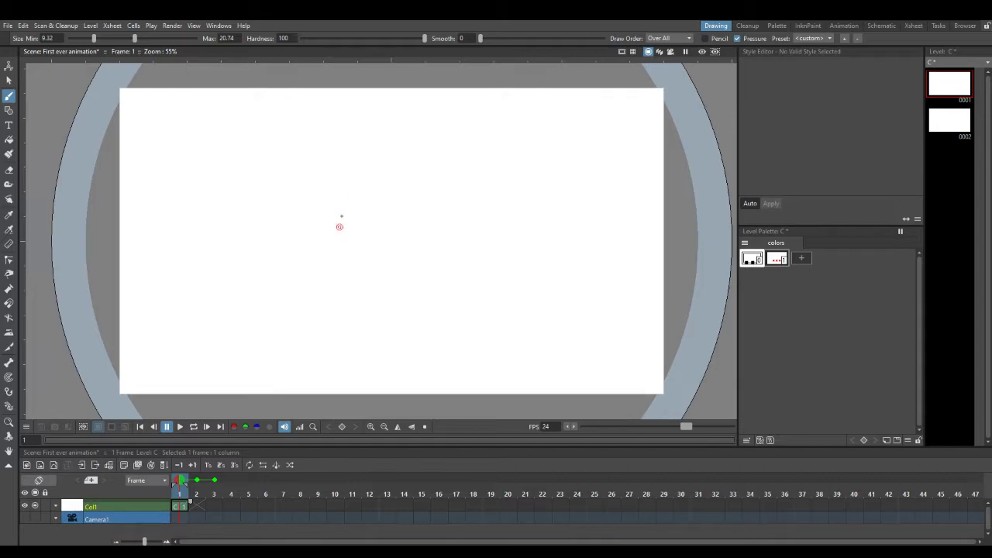
pyautogui.click(327, 197)
pyautogui.click(778, 258)
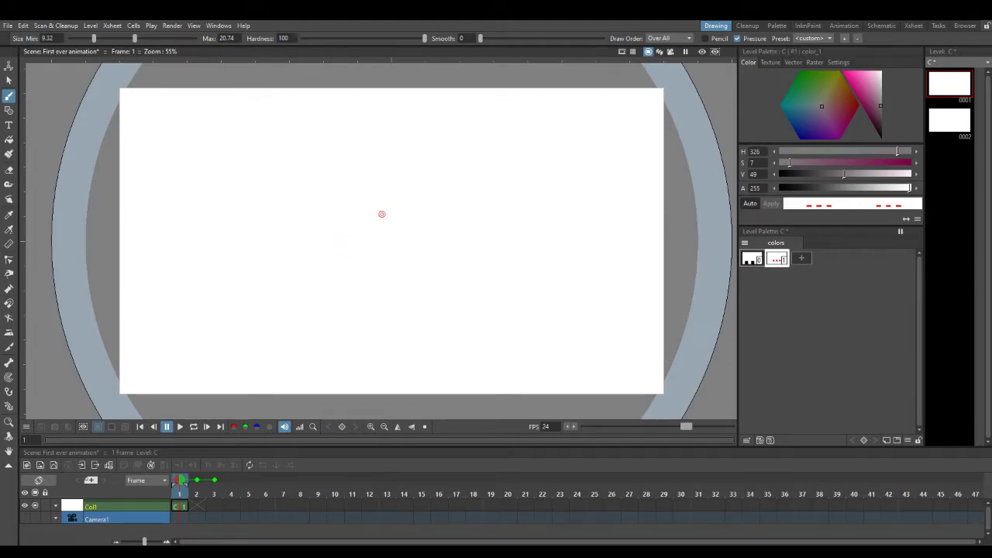
# Select drawing 0002 in the level and set the Eraser tool's size to 42.
pyautogui.click(943, 118)
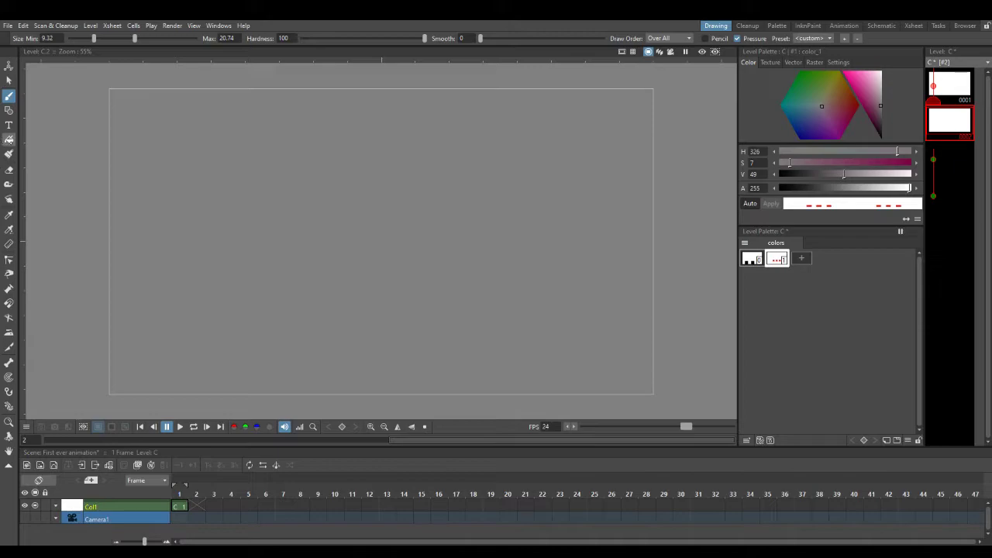
pyautogui.click(9, 153)
pyautogui.click(9, 140)
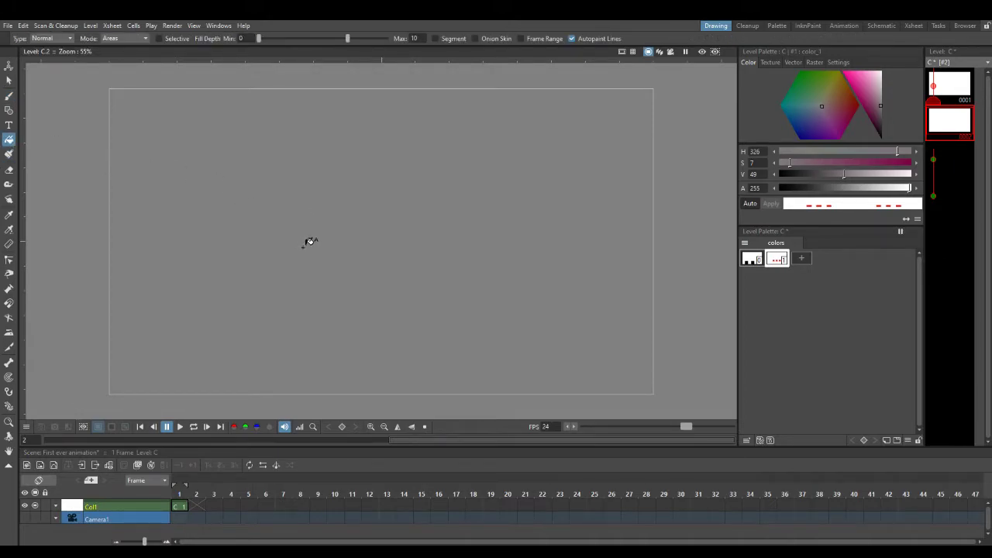
pyautogui.press('b')
pyautogui.press('a')
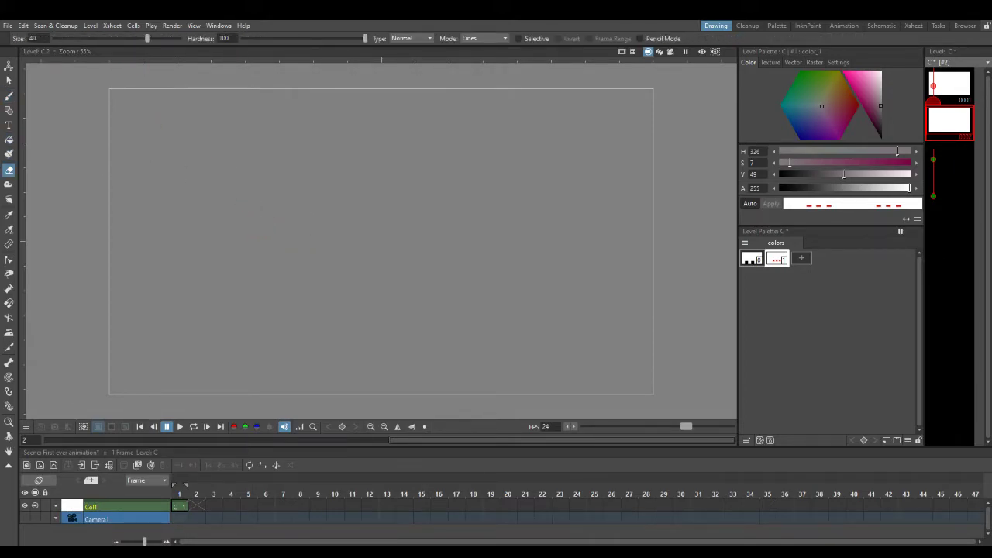
pyautogui.click(39, 38)
pyautogui.write('1000')
pyautogui.click(37, 38)
pyautogui.write('42')
pyautogui.press('Return')
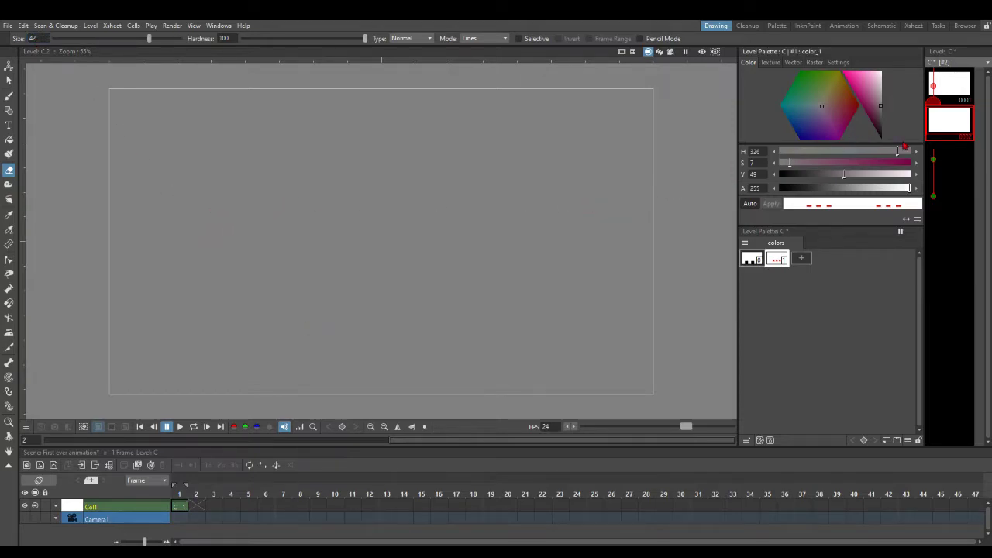
# Delete drawing 0002 from the level.
pyautogui.click(958, 94)
pyautogui.click(952, 134)
pyautogui.press('Delete')
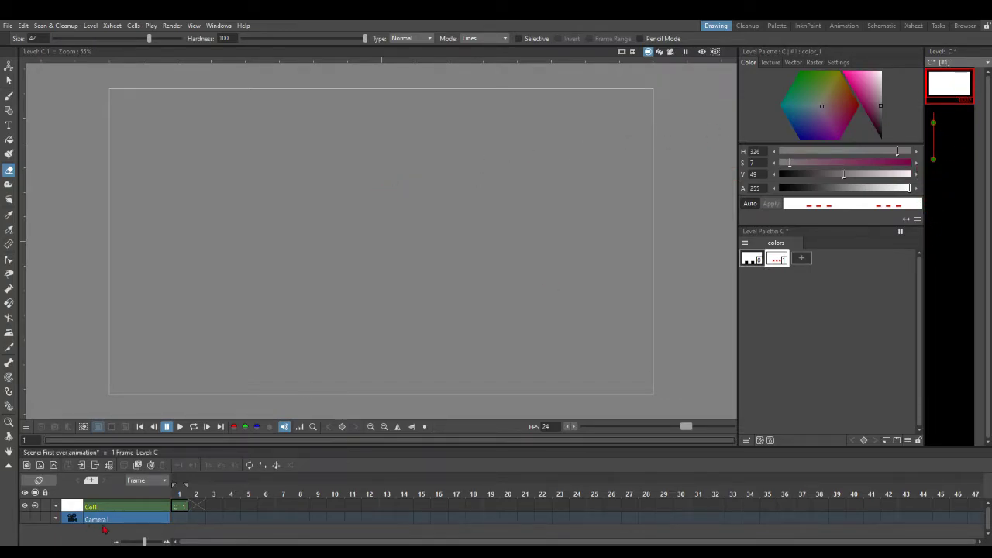
# Try painting on the empty frame 2 of Col1 with the Brush tool, and undo the stroke.
pyautogui.click(180, 506)
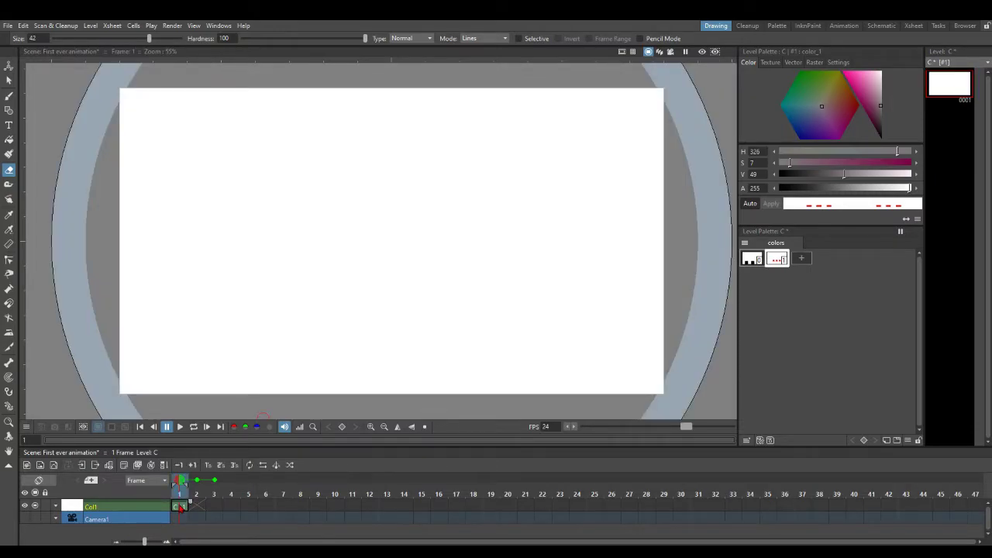
pyautogui.click(181, 507)
pyautogui.click(197, 507)
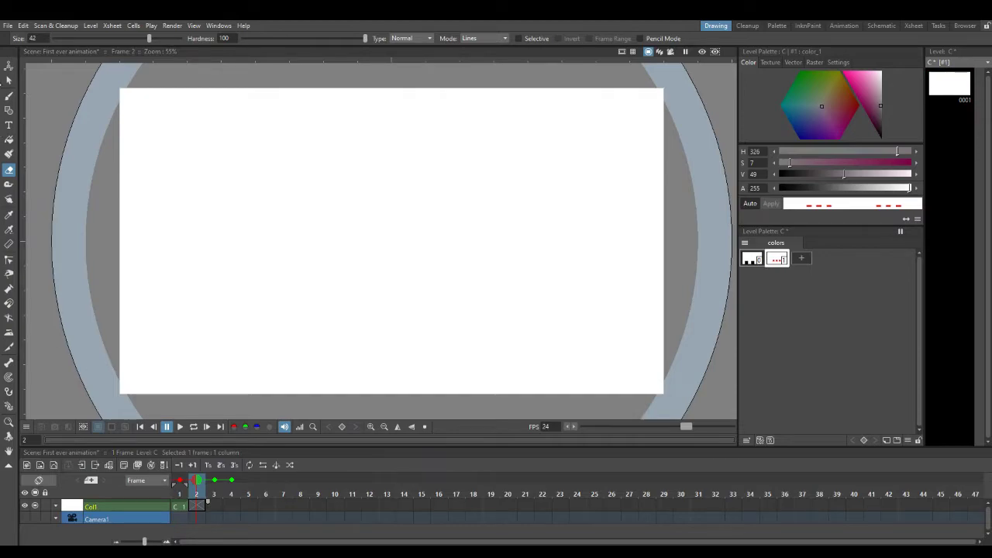
pyautogui.press('b')
pyautogui.click(328, 187)
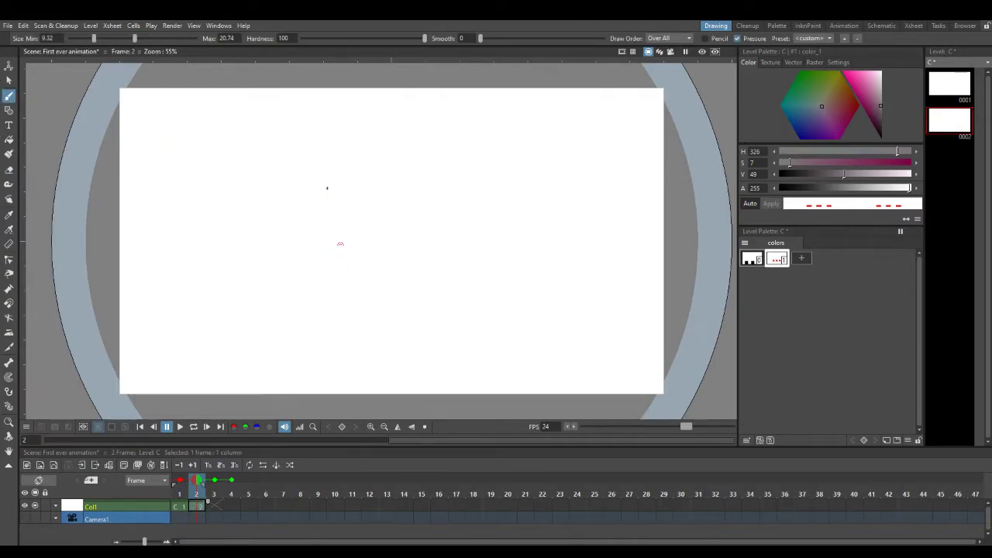
pyautogui.hotkey('ctrl', 'z')
pyautogui.press('e')
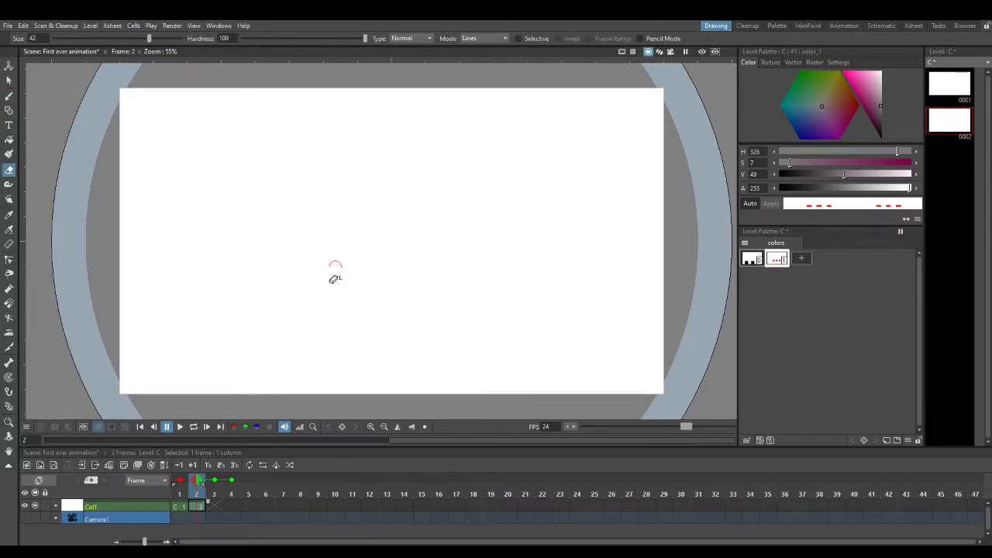
pyautogui.press('b')
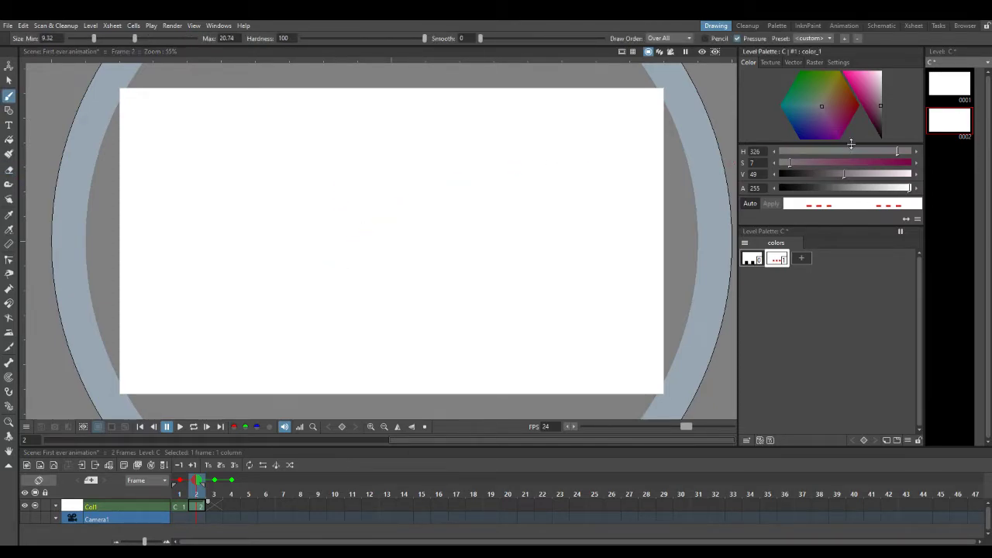
# Set palette style color_1 to black, with saturation 0 and value 0.
pyautogui.moveTo(880, 95)
pyautogui.mouseDown()
pyautogui.moveTo(886, 146)
pyautogui.moveTo(881, 139)
pyautogui.mouseUp()
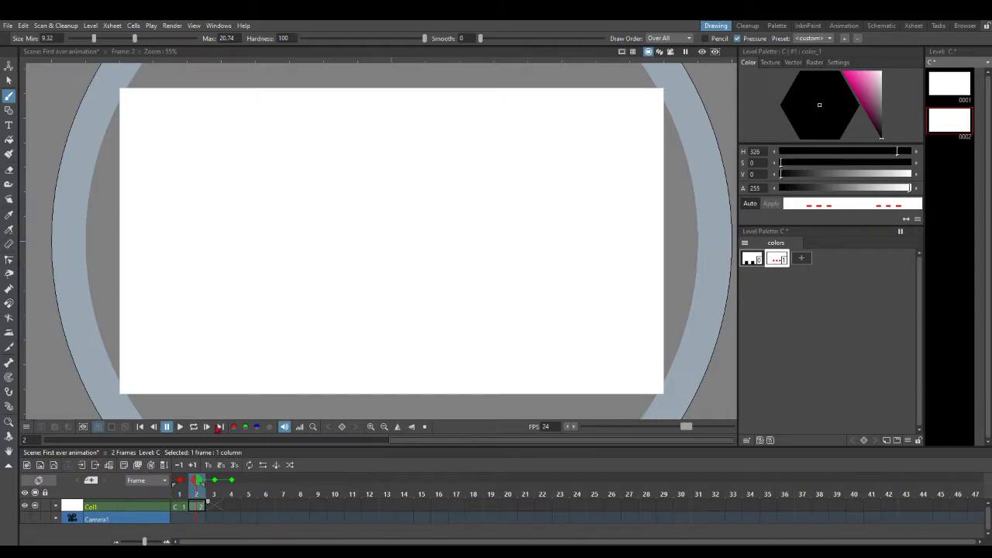
pyautogui.press('Delete')
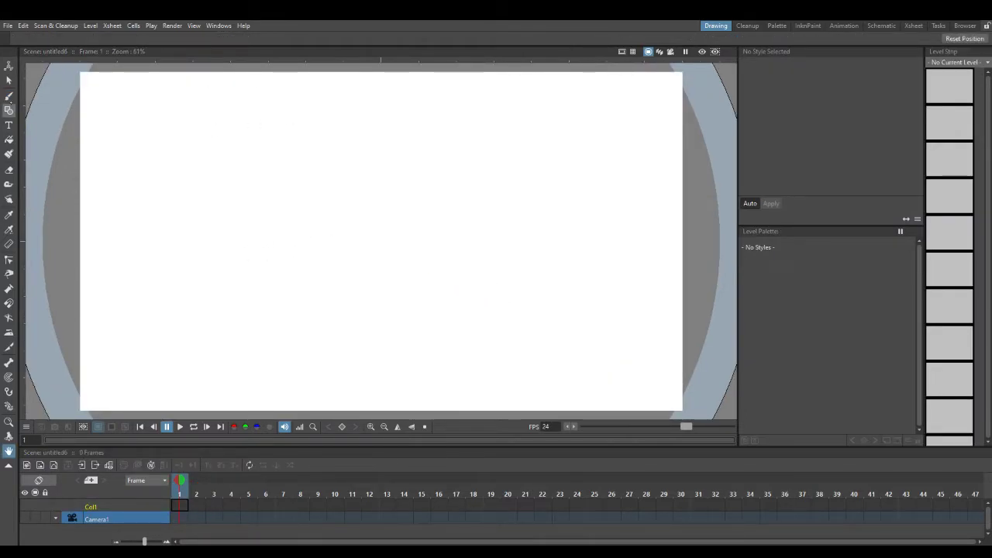
# Draw a standing stick figure's body, legs and arms in black on frame 1 of the new scene with the Brush tool.
pyautogui.click(8, 95)
pyautogui.click(179, 507)
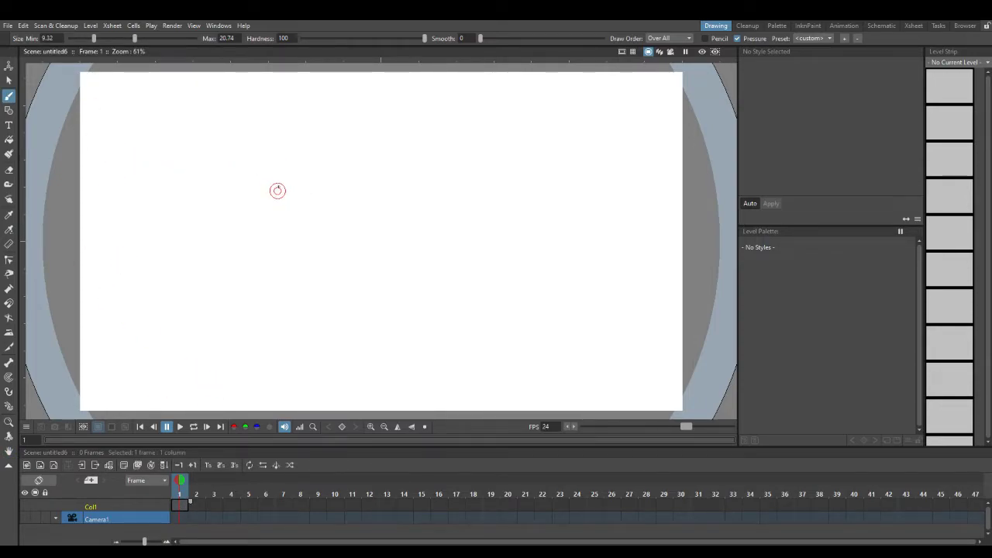
pyautogui.moveTo(275, 157)
pyautogui.mouseDown()
pyautogui.moveTo(276, 203)
pyautogui.moveTo(272, 171)
pyautogui.moveTo(271, 179)
pyautogui.moveTo(279, 246)
pyautogui.mouseUp()
pyautogui.moveTo(277, 242); pyautogui.dragTo(279, 272)
pyautogui.moveTo(269, 182)
pyautogui.mouseDown()
pyautogui.moveTo(267, 264)
pyautogui.moveTo(262, 250)
pyautogui.moveTo(268, 273)
pyautogui.moveTo(283, 276)
pyautogui.mouseUp()
pyautogui.moveTo(274, 159); pyautogui.dragTo(259, 211)
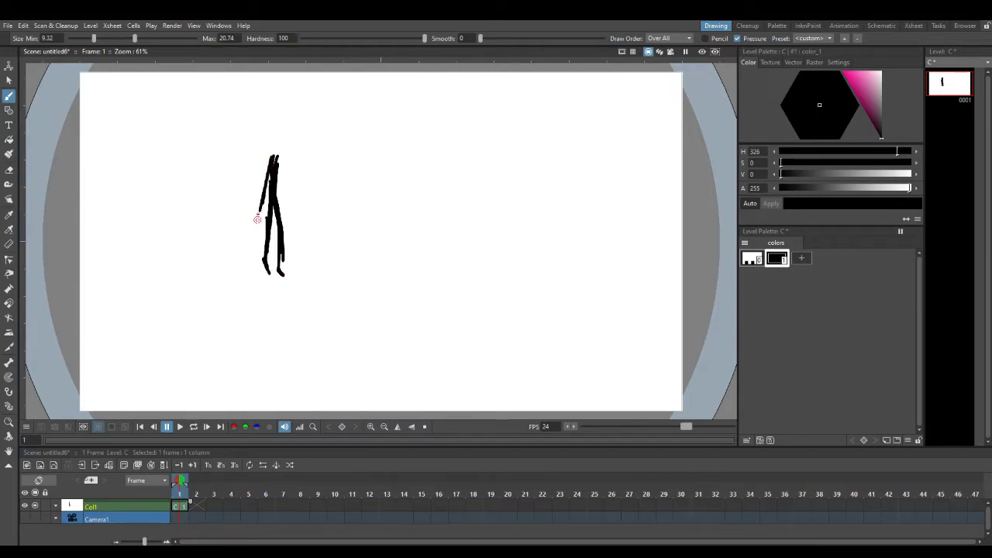
pyautogui.moveTo(276, 163); pyautogui.dragTo(284, 194)
# Draw a curved arrow beside the standing figure, try undoing strokes, and erase the arrow.
pyautogui.moveTo(273, 151)
pyautogui.mouseDown()
pyautogui.moveTo(283, 190)
pyautogui.moveTo(265, 154)
pyautogui.moveTo(274, 147)
pyautogui.moveTo(269, 127)
pyautogui.moveTo(269, 144)
pyautogui.moveTo(265, 136)
pyautogui.moveTo(347, 140)
pyautogui.moveTo(279, 152)
pyautogui.moveTo(325, 110)
pyautogui.mouseUp()
pyautogui.hotkey('ctrl', 'z')
pyautogui.hotkey('ctrl', 'z')
pyautogui.hotkey('ctrl', 'z')
pyautogui.hotkey('ctrl', 'z')
pyautogui.hotkey('ctrl', 'z')
pyautogui.hotkey('ctrl', 'z')
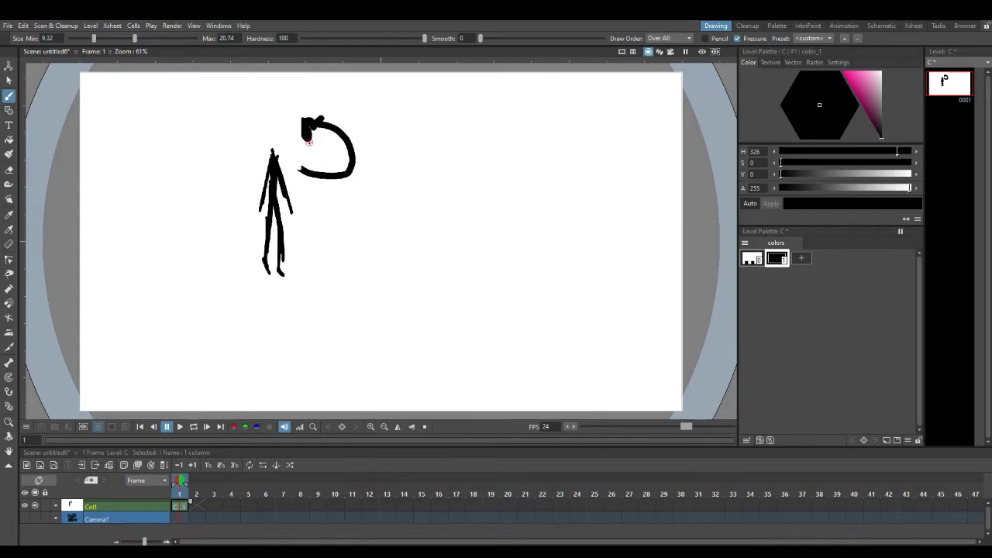
pyautogui.press('e')
pyautogui.moveTo(308, 168)
pyautogui.mouseDown()
pyautogui.moveTo(310, 122)
pyautogui.moveTo(299, 104)
pyautogui.moveTo(320, 116)
pyautogui.moveTo(347, 202)
pyautogui.moveTo(343, 127)
pyautogui.mouseUp()
pyautogui.press('b')
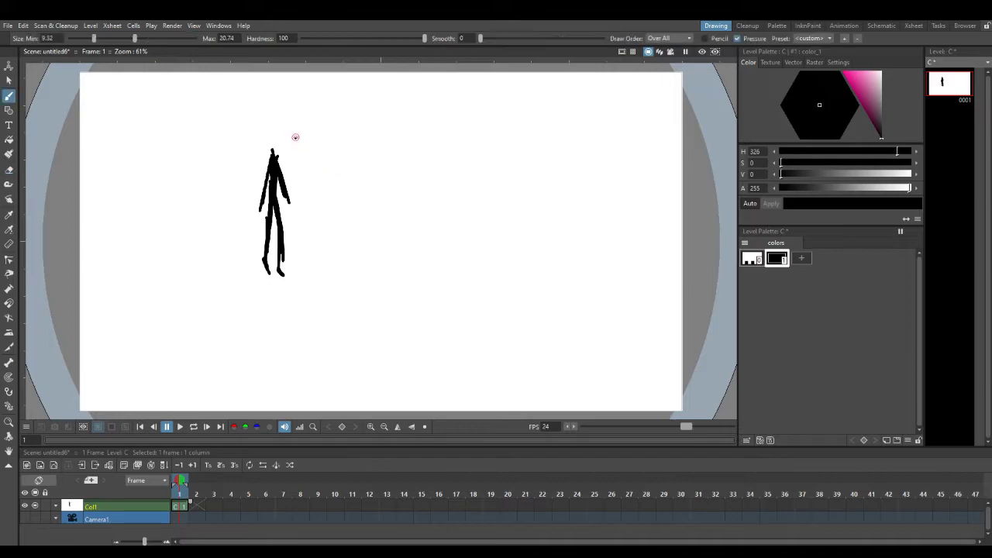
# Draw a scribbled round head on the standing figure, and erase the whole figure from frame 1.
pyautogui.moveTo(273, 153)
pyautogui.mouseDown()
pyautogui.moveTo(257, 162)
pyautogui.moveTo(281, 115)
pyautogui.moveTo(268, 147)
pyautogui.mouseUp()
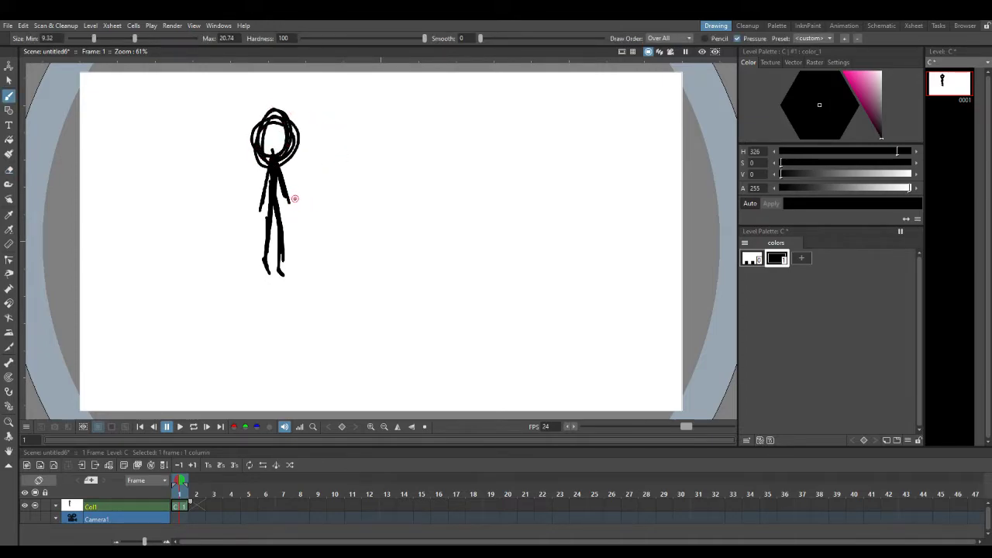
pyautogui.press('e')
pyautogui.moveTo(268, 187)
pyautogui.mouseDown()
pyautogui.moveTo(282, 126)
pyautogui.moveTo(279, 111)
pyautogui.moveTo(266, 116)
pyautogui.moveTo(293, 120)
pyautogui.moveTo(284, 181)
pyautogui.moveTo(259, 129)
pyautogui.mouseUp()
pyautogui.press('b')
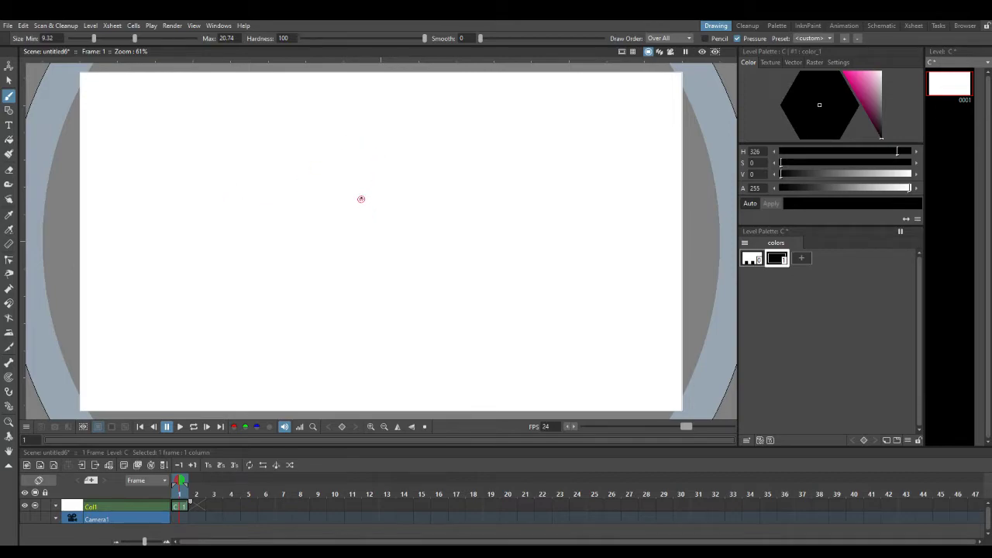
# Draw a running stick figure on frame 1 with a leaning torso, two bent legs, arms and a round head.
pyautogui.moveTo(372, 154)
pyautogui.mouseDown()
pyautogui.moveTo(353, 186)
pyautogui.moveTo(355, 174)
pyautogui.moveTo(357, 205)
pyautogui.moveTo(363, 159)
pyautogui.moveTo(364, 217)
pyautogui.moveTo(354, 214)
pyautogui.moveTo(375, 225)
pyautogui.moveTo(352, 264)
pyautogui.mouseUp()
pyautogui.moveTo(344, 203); pyautogui.dragTo(340, 214)
pyautogui.moveTo(349, 203)
pyautogui.mouseDown()
pyautogui.moveTo(334, 241)
pyautogui.moveTo(347, 205)
pyautogui.moveTo(313, 259)
pyautogui.mouseUp()
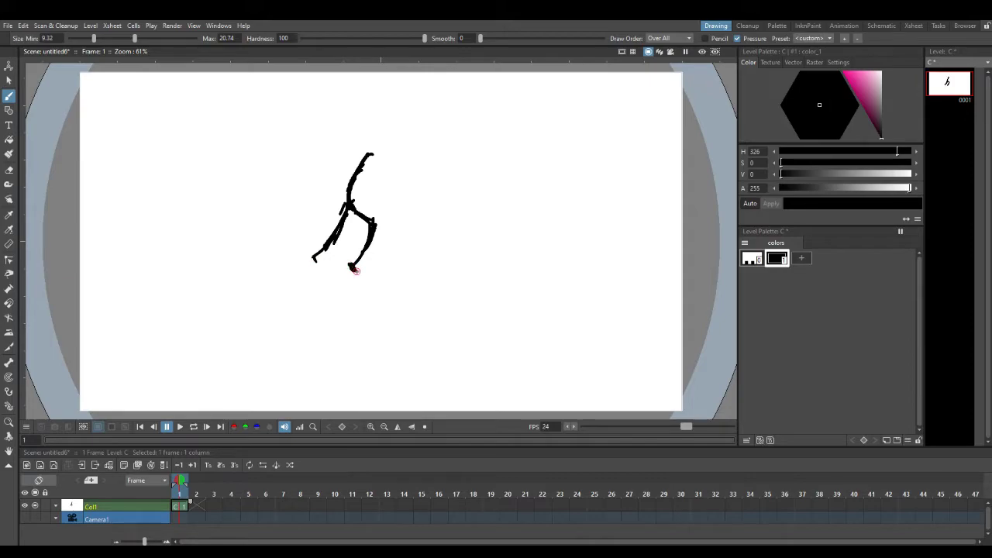
pyautogui.moveTo(372, 154)
pyautogui.mouseDown()
pyautogui.moveTo(346, 152)
pyautogui.moveTo(324, 190)
pyautogui.moveTo(368, 166)
pyautogui.moveTo(391, 183)
pyautogui.moveTo(357, 143)
pyautogui.moveTo(388, 130)
pyautogui.moveTo(373, 157)
pyautogui.mouseUp()
pyautogui.moveTo(366, 129)
pyautogui.mouseDown()
pyautogui.moveTo(373, 158)
pyautogui.moveTo(381, 144)
pyautogui.mouseUp()
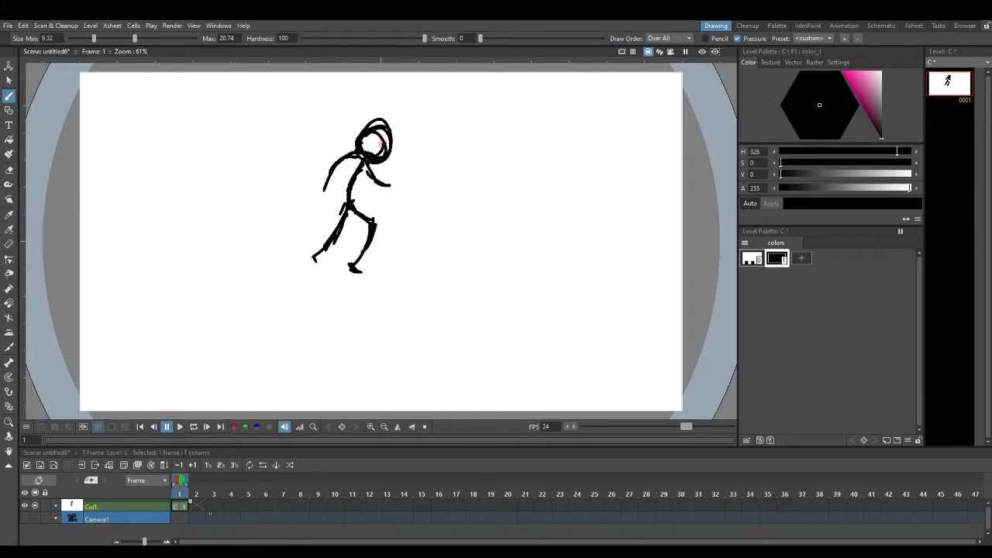
# Go to the empty frame 2 and turn on the onion skin to show the drawing of frame 1.
pyautogui.press('.')
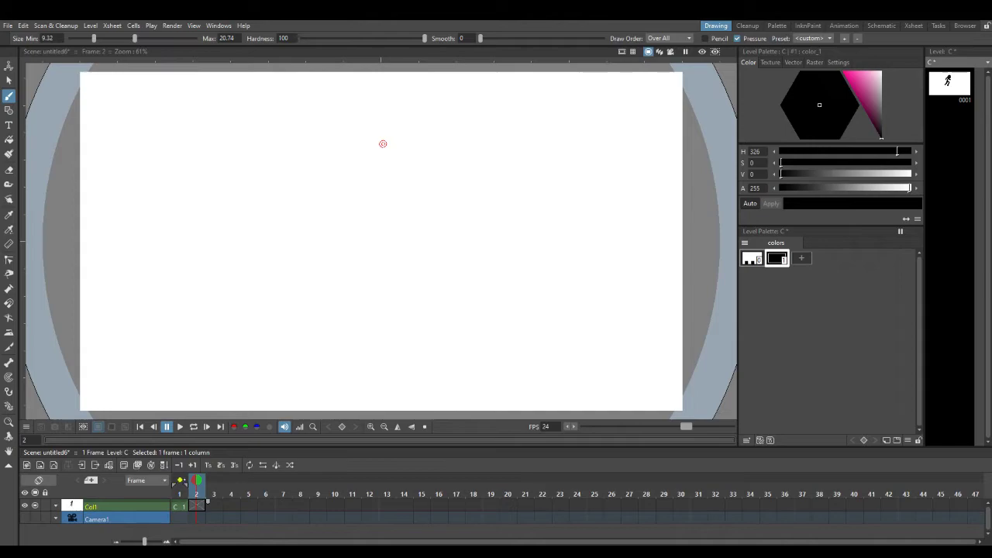
pyautogui.click(180, 480)
pyautogui.click(180, 476)
pyautogui.click(180, 476)
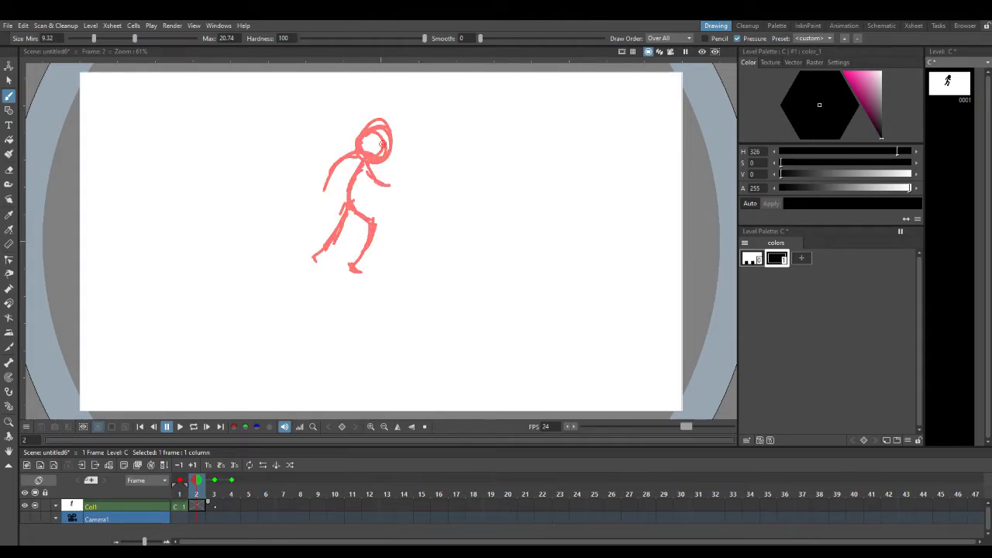
pyautogui.click(214, 506)
pyautogui.click(180, 480)
pyautogui.click(197, 494)
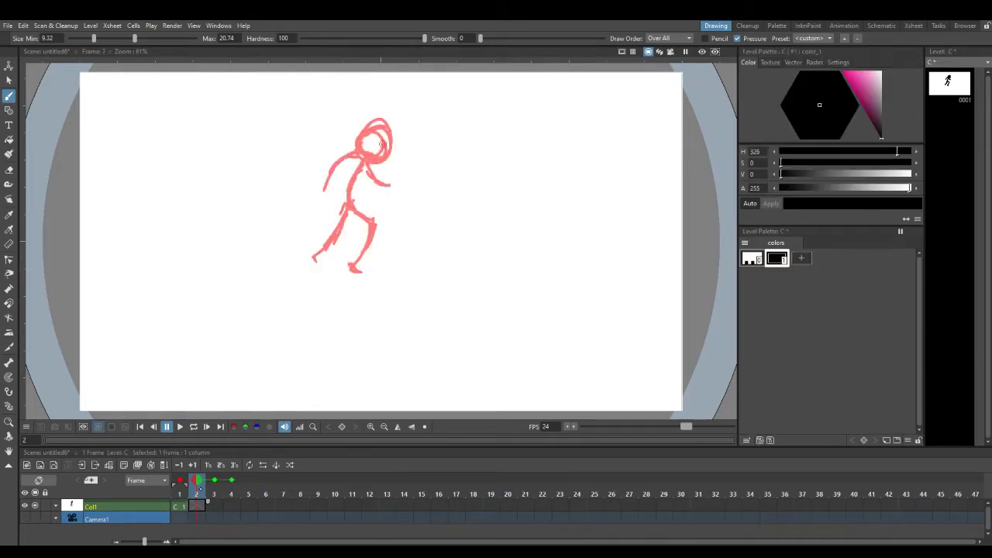
# Draw the second running pose on frame 2 over the onion skin, with the back leg stretched out and the front knee raised.
pyautogui.moveTo(346, 211)
pyautogui.mouseDown()
pyautogui.moveTo(369, 206)
pyautogui.moveTo(345, 214)
pyautogui.moveTo(379, 203)
pyautogui.moveTo(358, 255)
pyautogui.moveTo(335, 218)
pyautogui.moveTo(291, 243)
pyautogui.mouseUp()
pyautogui.moveTo(347, 208)
pyautogui.mouseDown()
pyautogui.moveTo(367, 161)
pyautogui.moveTo(347, 208)
pyautogui.mouseUp()
pyautogui.moveTo(367, 160); pyautogui.dragTo(337, 168)
pyautogui.moveTo(347, 161)
pyautogui.mouseDown()
pyautogui.moveTo(329, 189)
pyautogui.moveTo(391, 183)
pyautogui.moveTo(363, 140)
pyautogui.moveTo(386, 152)
pyautogui.moveTo(375, 165)
pyautogui.moveTo(383, 143)
pyautogui.mouseUp()
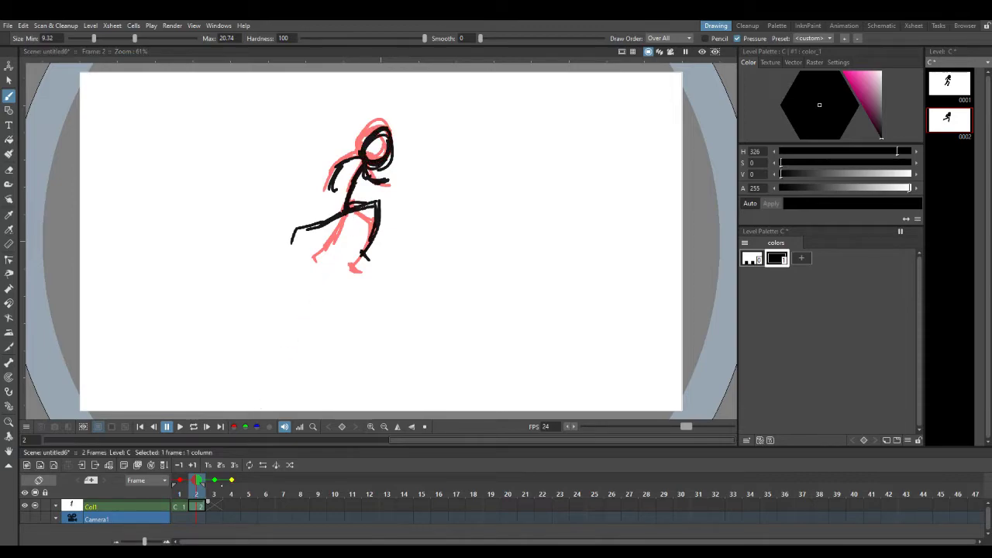
# Draw the runner's bent front leg and the back leg stretched out horizontally on frame 3.
pyautogui.click(214, 507)
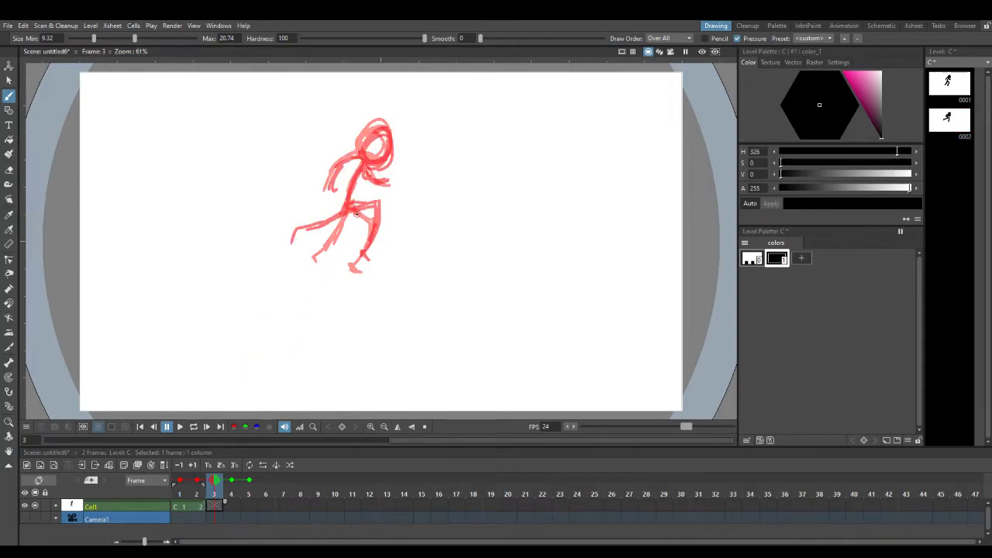
pyautogui.moveTo(344, 210)
pyautogui.mouseDown()
pyautogui.moveTo(373, 208)
pyautogui.moveTo(338, 210)
pyautogui.moveTo(361, 221)
pyautogui.moveTo(369, 246)
pyautogui.moveTo(366, 229)
pyautogui.moveTo(357, 272)
pyautogui.mouseUp()
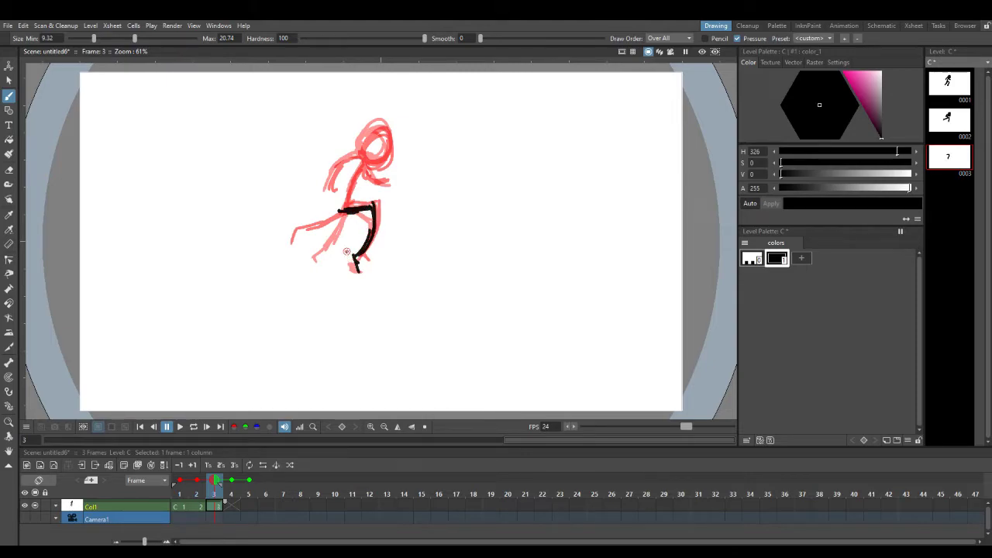
pyautogui.moveTo(335, 209); pyautogui.dragTo(293, 208)
# Draw the runner's bent back leg on frames 4 and 5, lowering its knee on frame 5.
pyautogui.click(230, 506)
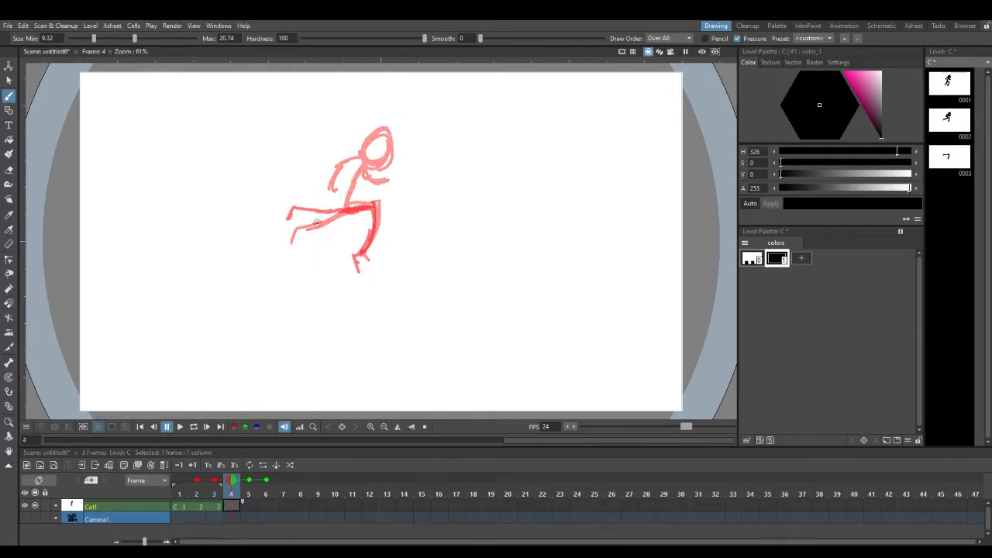
pyautogui.moveTo(341, 211)
pyautogui.mouseDown()
pyautogui.moveTo(311, 233)
pyautogui.moveTo(290, 213)
pyautogui.moveTo(301, 229)
pyautogui.moveTo(277, 213)
pyautogui.mouseUp()
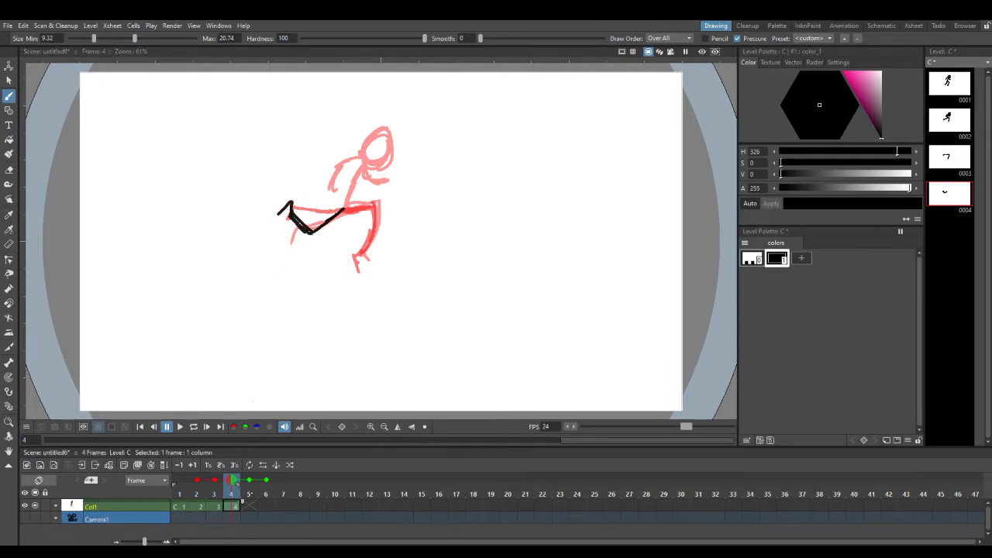
pyautogui.click(248, 506)
pyautogui.moveTo(341, 208)
pyautogui.mouseDown()
pyautogui.moveTo(320, 244)
pyautogui.moveTo(326, 235)
pyautogui.moveTo(303, 233)
pyautogui.moveTo(302, 222)
pyautogui.moveTo(323, 246)
pyautogui.mouseUp()
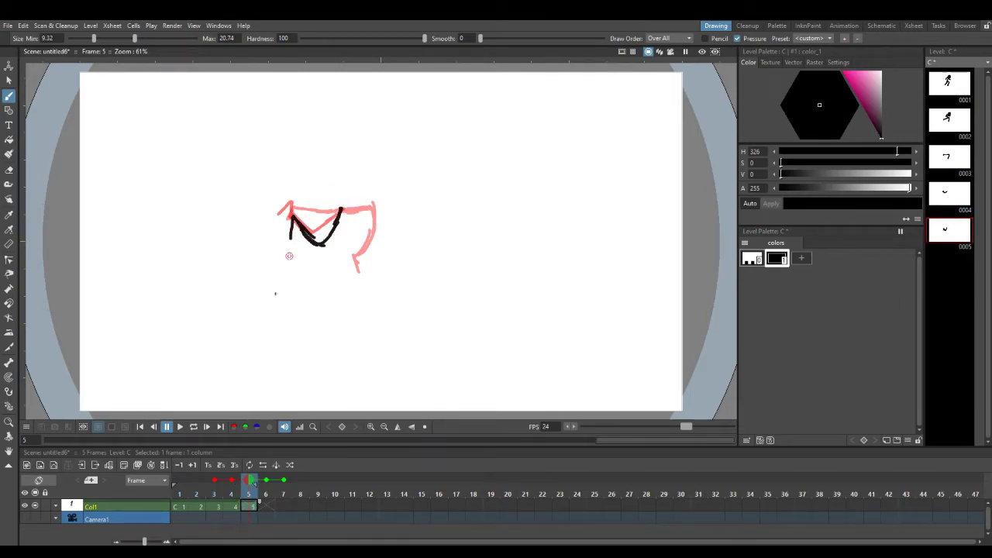
# Add the front leg with its foot to frame 4, and the nearly straight supporting leg to frame 5.
pyautogui.press(',')
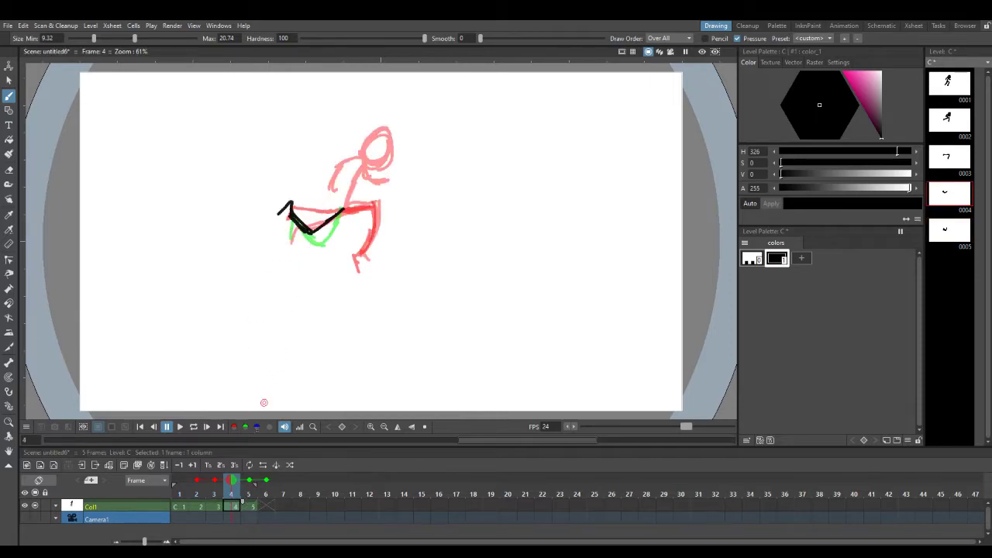
pyautogui.moveTo(343, 206)
pyautogui.mouseDown()
pyautogui.moveTo(362, 242)
pyautogui.moveTo(347, 266)
pyautogui.moveTo(349, 284)
pyautogui.mouseUp()
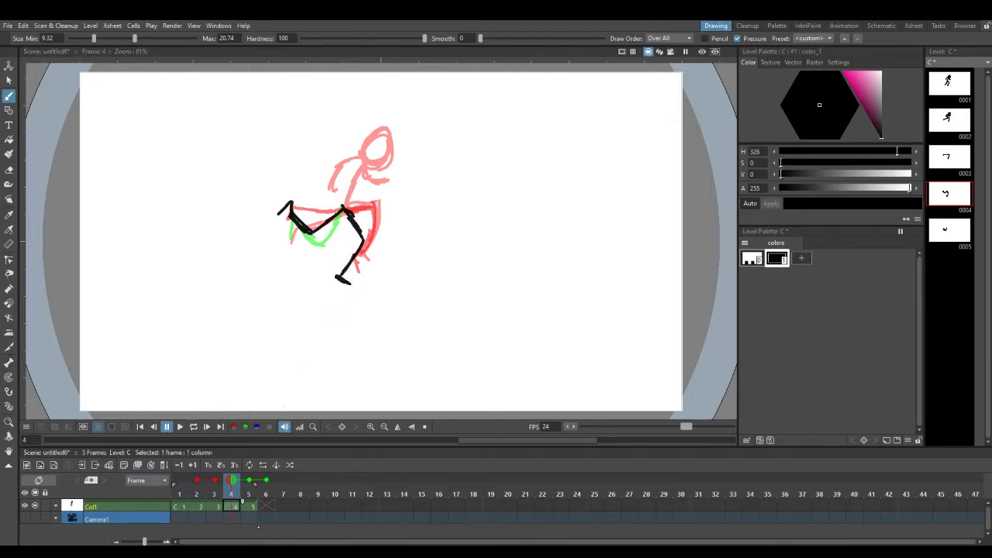
pyautogui.click(250, 504)
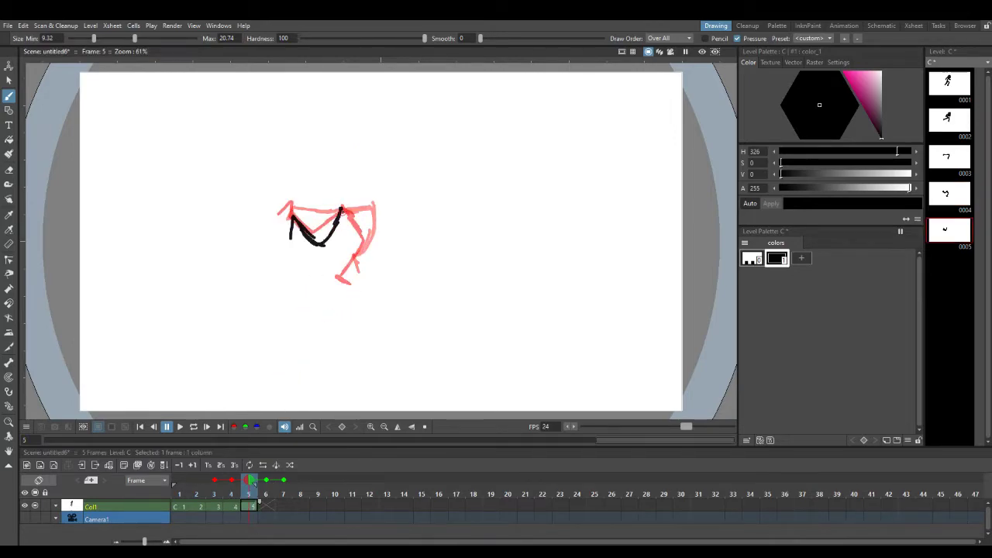
pyautogui.moveTo(341, 217); pyautogui.dragTo(320, 272)
pyautogui.moveTo(338, 238)
pyautogui.mouseDown()
pyautogui.moveTo(321, 270)
pyautogui.moveTo(335, 277)
pyautogui.mouseUp()
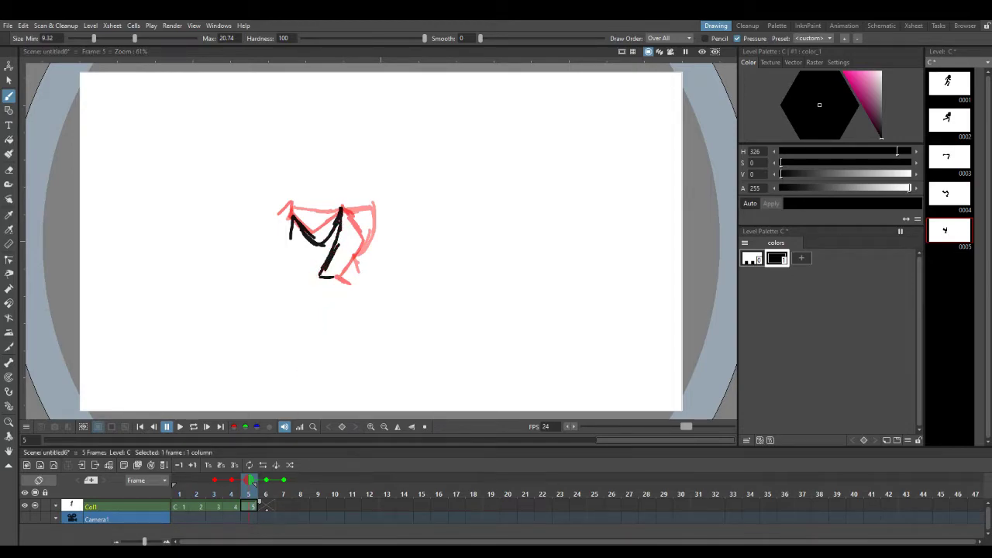
# Draw both legs on frame 6, one straight back and one with the knee forward, and advance to frame 7.
pyautogui.click(266, 506)
pyautogui.moveTo(339, 211)
pyautogui.mouseDown()
pyautogui.moveTo(358, 238)
pyautogui.moveTo(314, 271)
pyautogui.mouseUp()
pyautogui.moveTo(339, 211); pyautogui.dragTo(317, 250)
pyautogui.moveTo(336, 217)
pyautogui.mouseDown()
pyautogui.moveTo(309, 264)
pyautogui.moveTo(313, 275)
pyautogui.mouseUp()
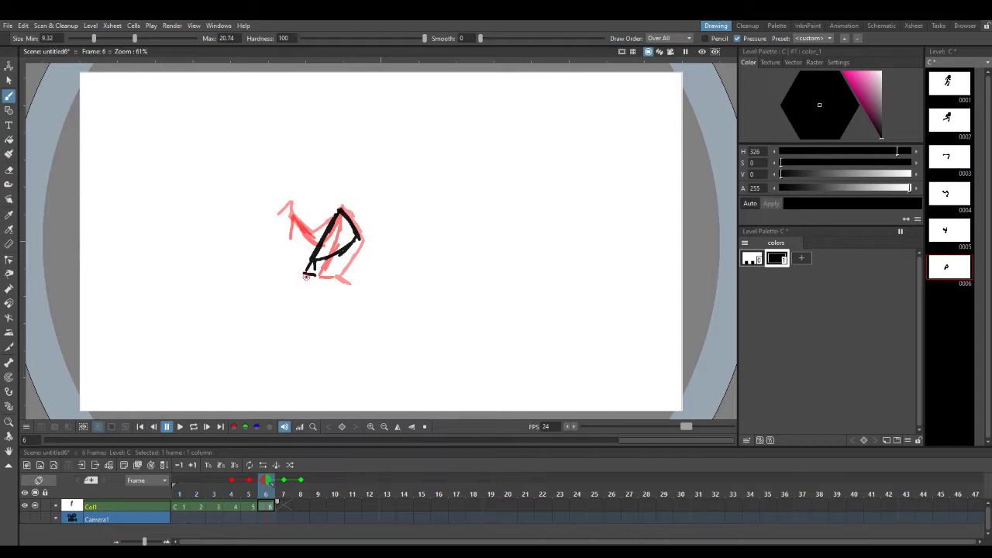
pyautogui.moveTo(304, 269); pyautogui.dragTo(319, 277)
pyautogui.press('.')
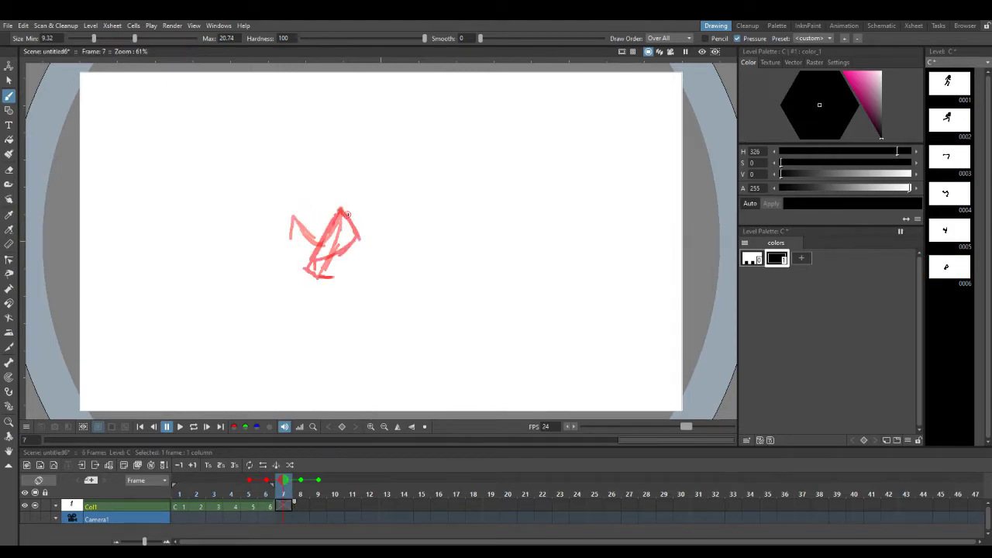
# Draw both legs of the runner on frames 7 and 8, with the front knee raised higher on frame 8.
pyautogui.moveTo(340, 212)
pyautogui.mouseDown()
pyautogui.moveTo(339, 222)
pyautogui.moveTo(385, 224)
pyautogui.moveTo(346, 263)
pyautogui.mouseUp()
pyautogui.moveTo(338, 220)
pyautogui.mouseDown()
pyautogui.moveTo(299, 259)
pyautogui.moveTo(306, 253)
pyautogui.moveTo(299, 262)
pyautogui.moveTo(315, 278)
pyautogui.mouseUp()
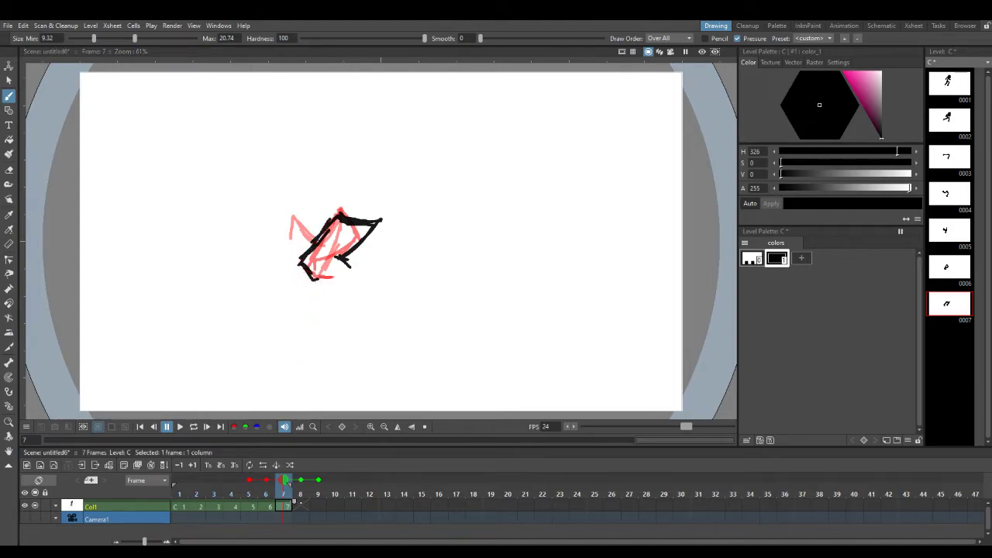
pyautogui.press('.')
pyautogui.moveTo(337, 214)
pyautogui.mouseDown()
pyautogui.moveTo(379, 196)
pyautogui.moveTo(371, 242)
pyautogui.moveTo(353, 259)
pyautogui.mouseUp()
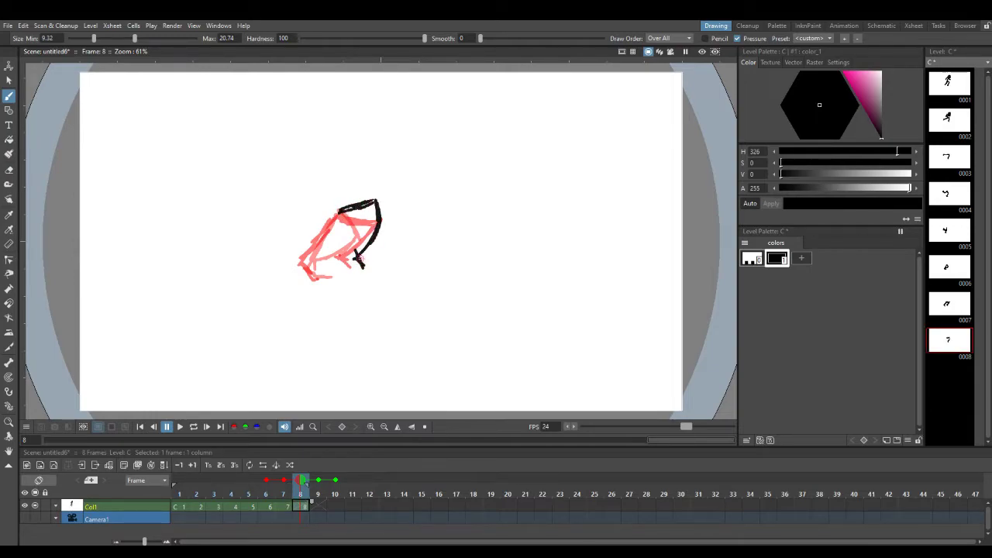
pyautogui.moveTo(336, 210)
pyautogui.mouseDown()
pyautogui.moveTo(297, 243)
pyautogui.moveTo(298, 267)
pyautogui.mouseUp()
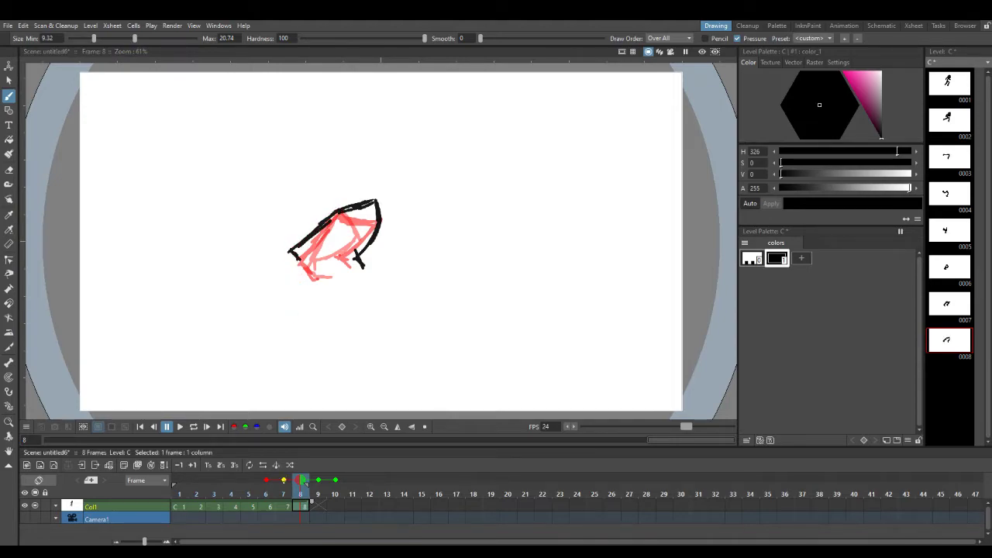
# Go back through the frames to frame 3 and draw the runner's head, torso and both arms there.
pyautogui.click(283, 504)
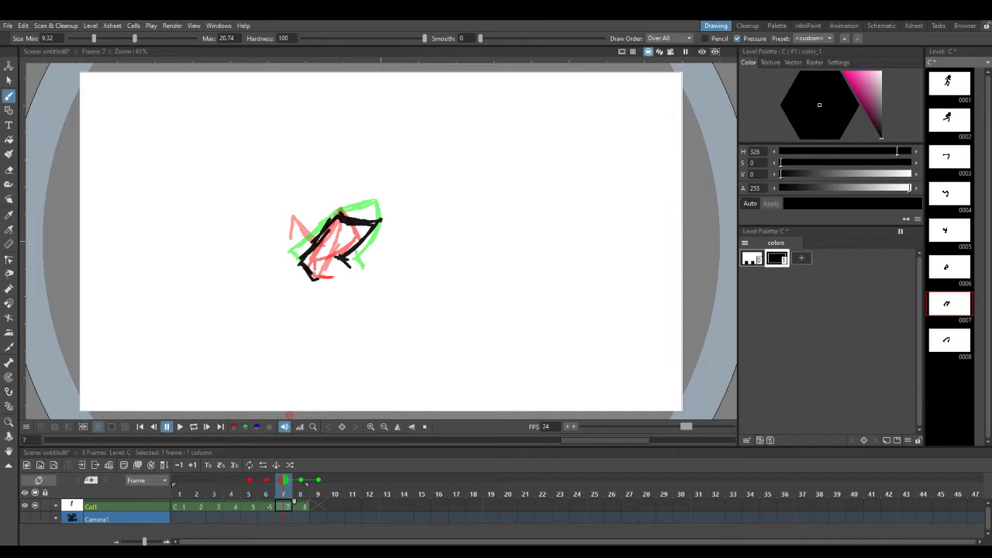
pyautogui.click(268, 507)
pyautogui.click(250, 507)
pyautogui.moveTo(249, 481); pyautogui.dragTo(231, 481)
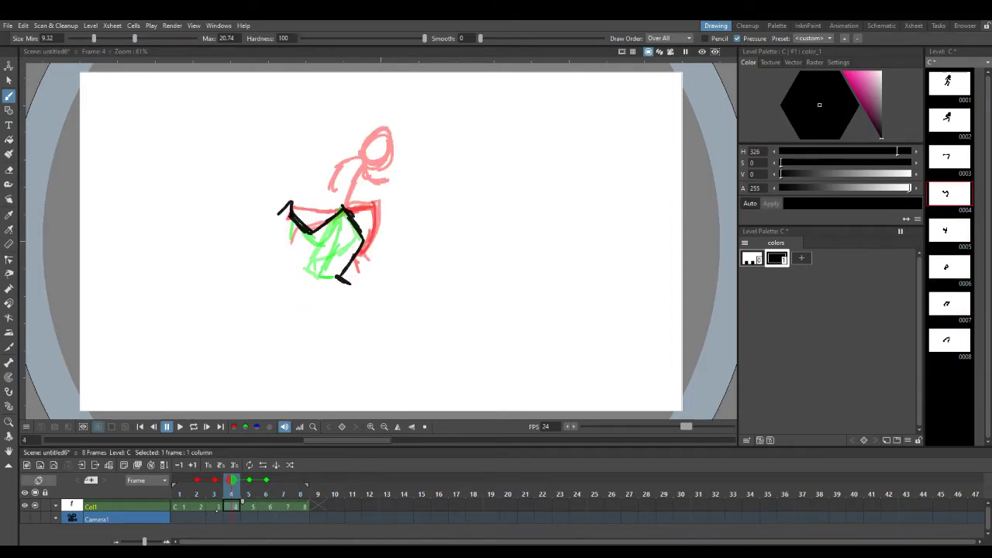
pyautogui.click(216, 509)
pyautogui.moveTo(215, 480); pyautogui.dragTo(197, 481)
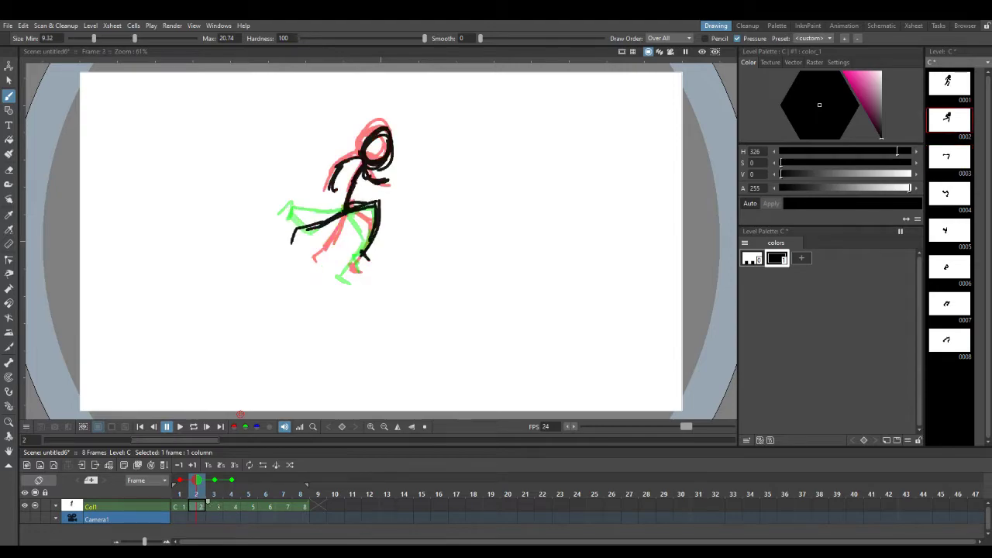
pyautogui.click(218, 506)
pyautogui.moveTo(343, 207)
pyautogui.mouseDown()
pyautogui.moveTo(367, 157)
pyautogui.moveTo(361, 144)
pyautogui.moveTo(389, 130)
pyautogui.moveTo(386, 161)
pyautogui.moveTo(369, 160)
pyautogui.moveTo(338, 194)
pyautogui.mouseUp()
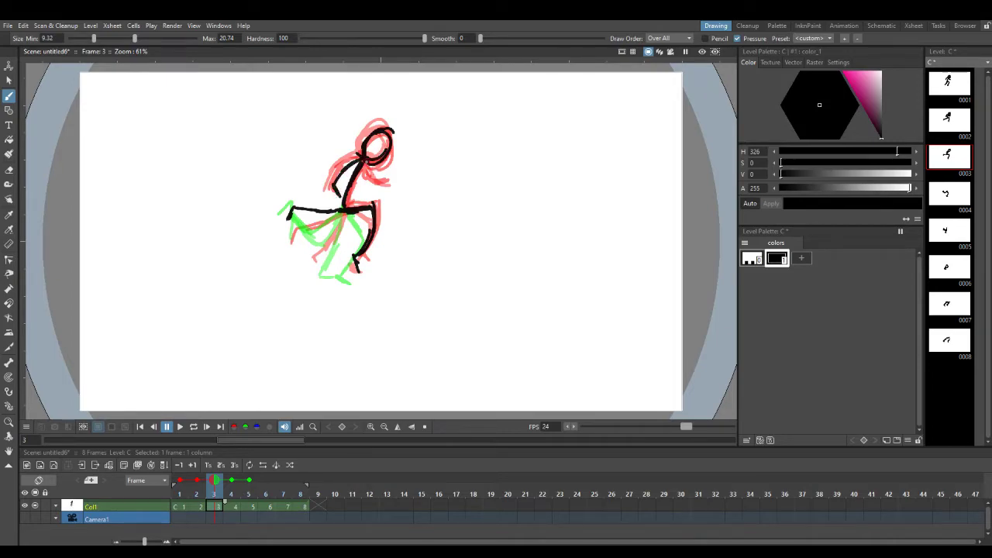
pyautogui.moveTo(353, 186); pyautogui.dragTo(379, 187)
pyautogui.hotkey('ctrl', 'a')
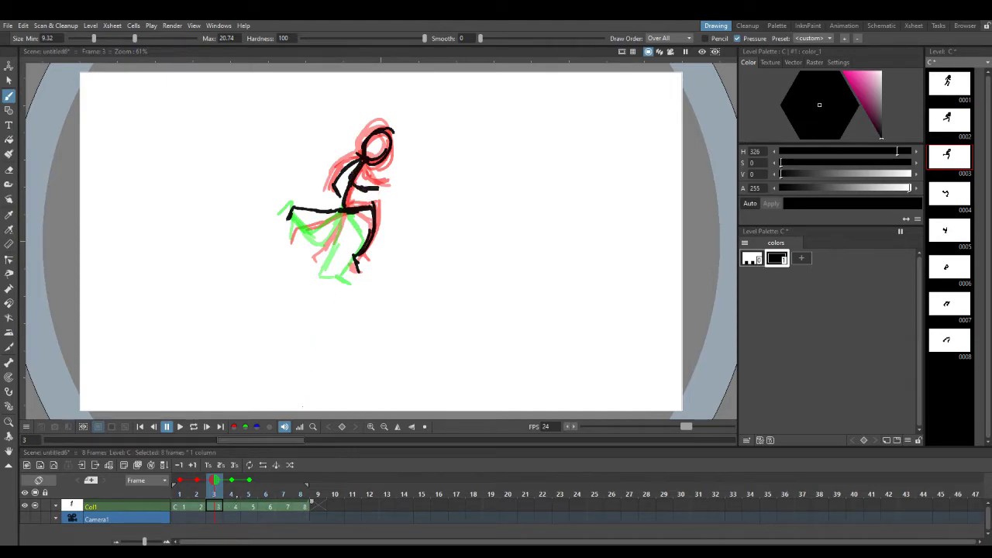
# Draw the torso and both arms on frame 4, and the leaning torso on frames 5 to 8.
pyautogui.click(233, 507)
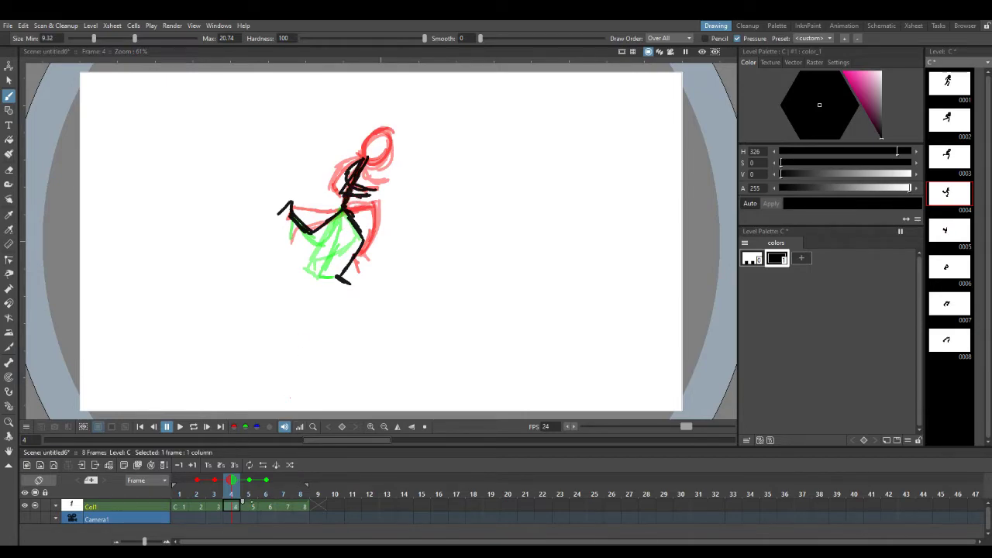
pyautogui.click(248, 511)
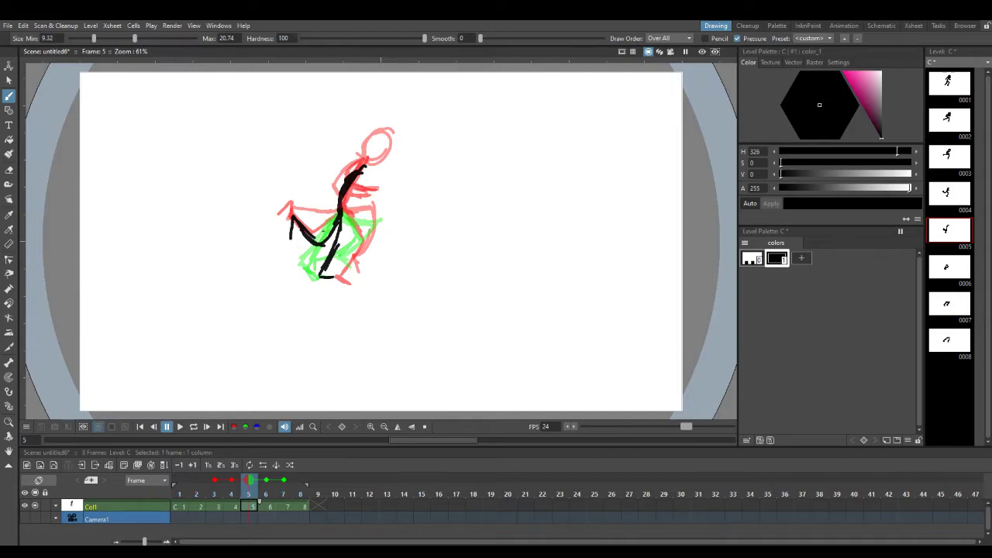
pyautogui.click(270, 504)
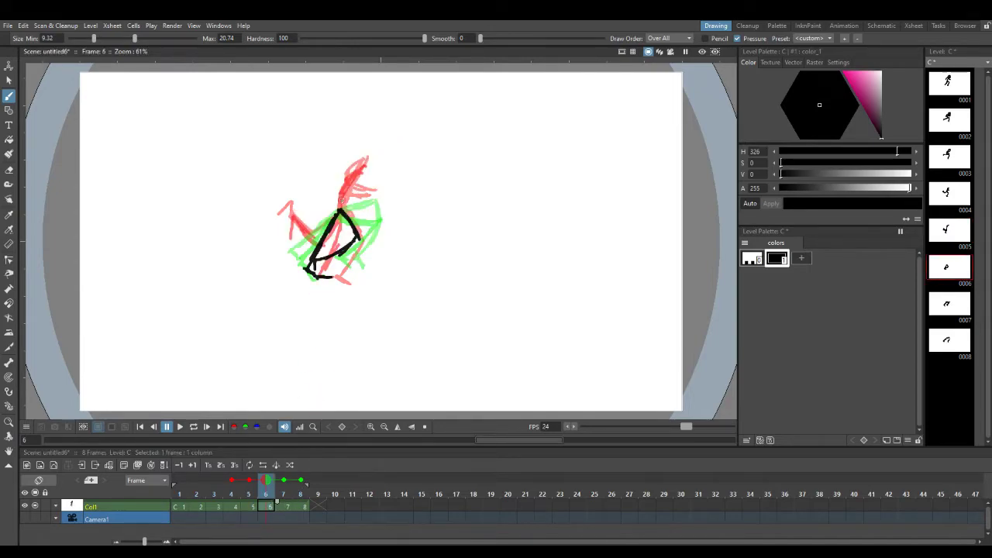
pyautogui.moveTo(345, 198); pyautogui.dragTo(370, 162)
pyautogui.moveTo(347, 192); pyautogui.dragTo(364, 169)
pyautogui.press('.')
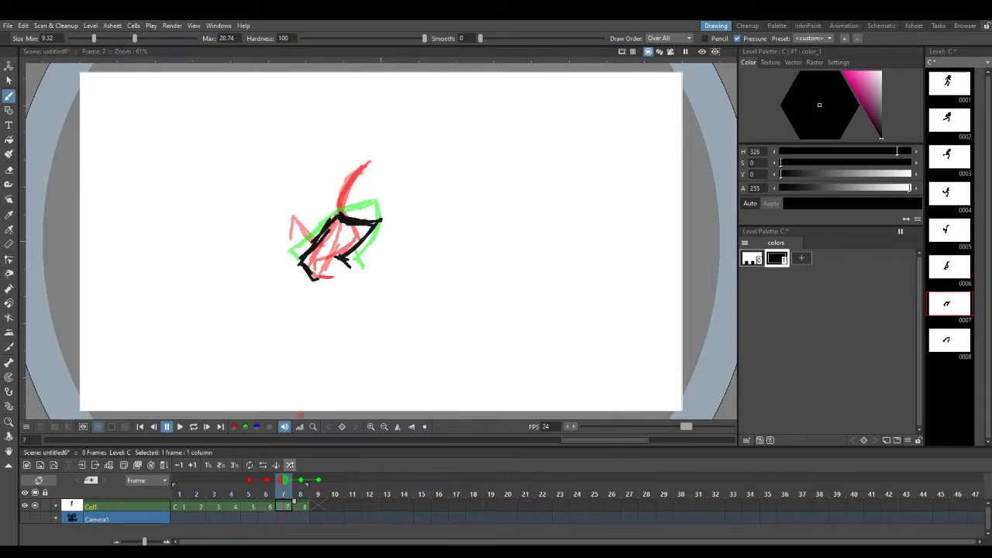
pyautogui.moveTo(338, 221)
pyautogui.mouseDown()
pyautogui.moveTo(339, 190)
pyautogui.moveTo(367, 159)
pyautogui.mouseUp()
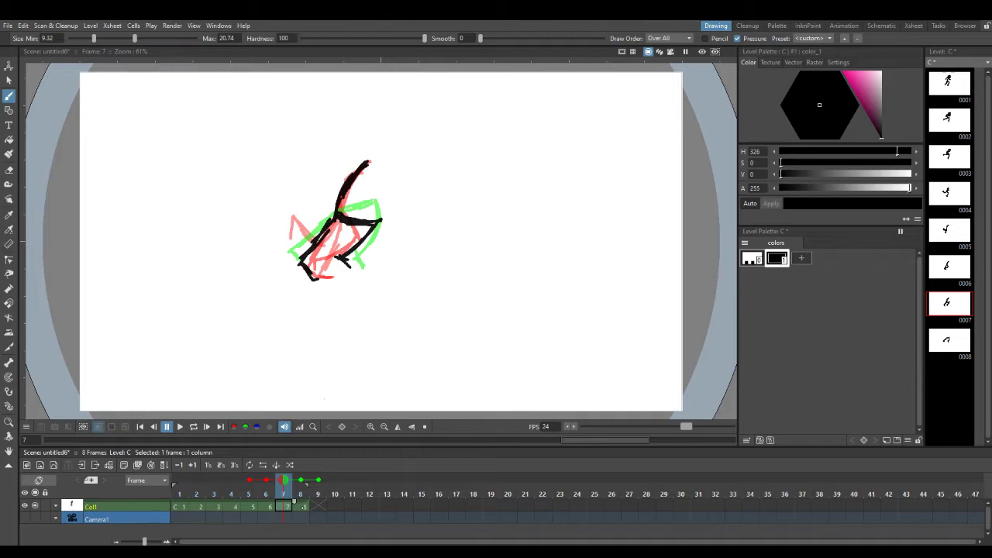
pyautogui.click(303, 507)
pyautogui.moveTo(338, 211)
pyautogui.mouseDown()
pyautogui.moveTo(355, 162)
pyautogui.moveTo(375, 150)
pyautogui.moveTo(363, 166)
pyautogui.mouseUp()
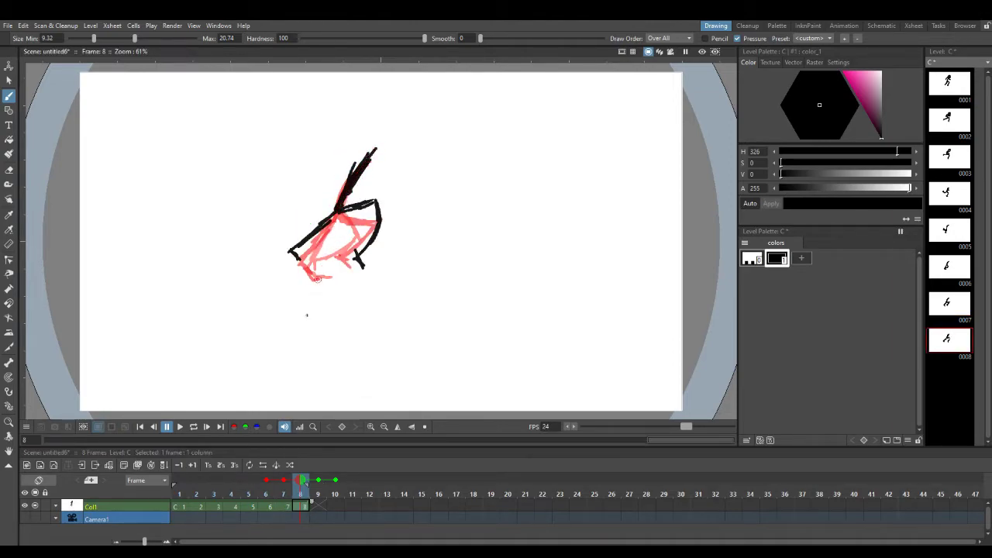
# Draw the runner's back and front arms on frames 5 and 6, and advance to frame 7.
pyautogui.click(283, 507)
pyautogui.click(266, 507)
pyautogui.click(249, 506)
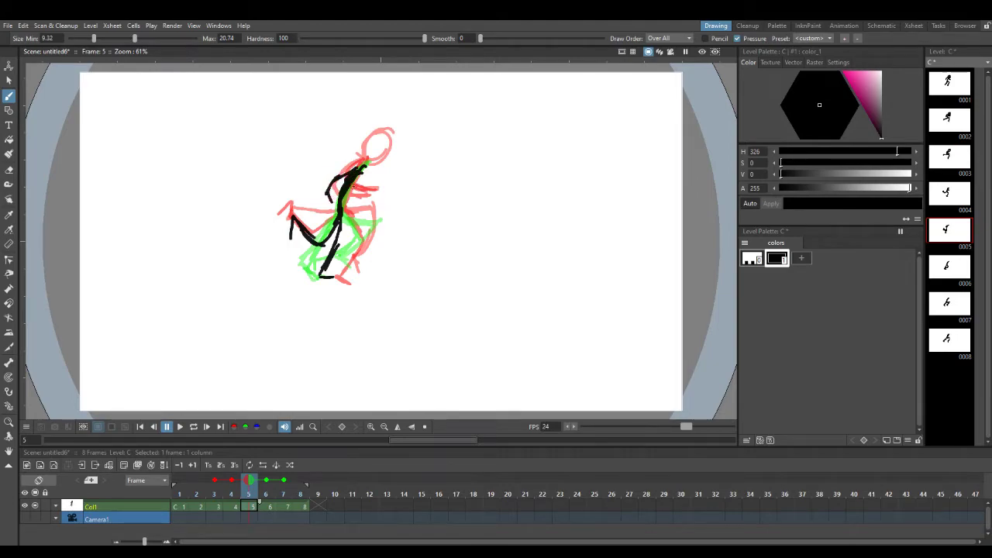
pyautogui.moveTo(357, 173)
pyautogui.mouseDown()
pyautogui.moveTo(350, 200)
pyautogui.moveTo(376, 197)
pyautogui.mouseUp()
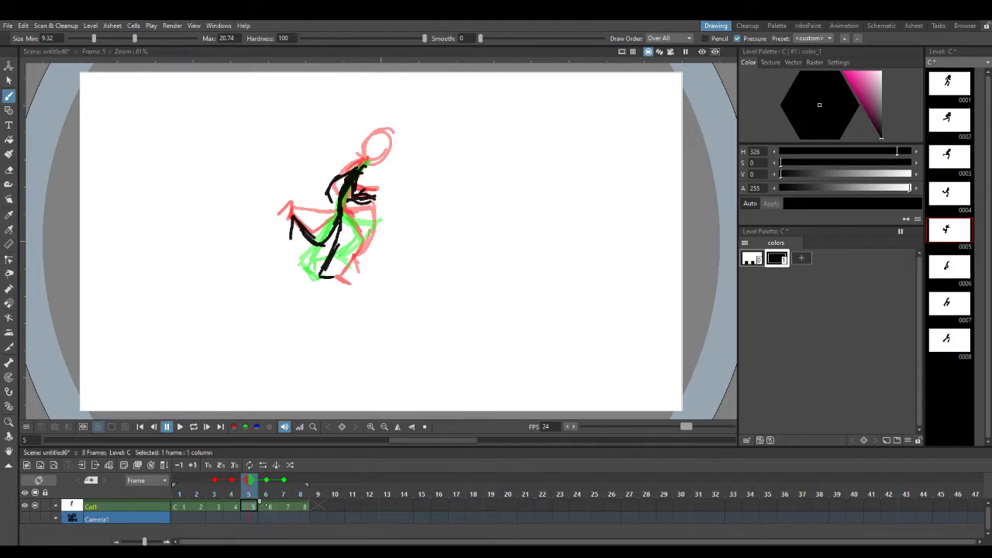
pyautogui.click(266, 505)
pyautogui.moveTo(368, 160)
pyautogui.mouseDown()
pyautogui.moveTo(341, 169)
pyautogui.moveTo(325, 197)
pyautogui.mouseUp()
pyautogui.moveTo(367, 170)
pyautogui.mouseDown()
pyautogui.moveTo(361, 190)
pyautogui.moveTo(385, 187)
pyautogui.mouseUp()
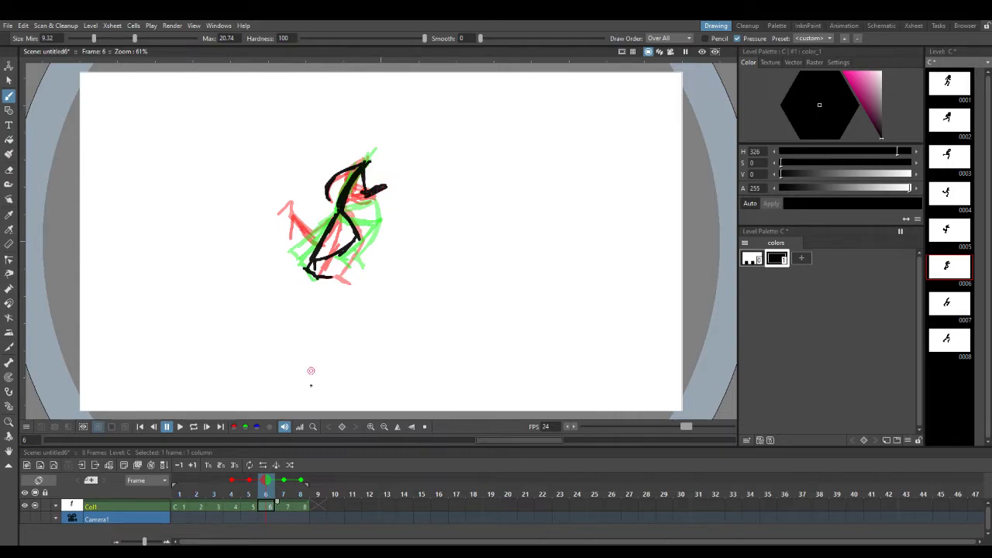
pyautogui.press('.')
pyautogui.moveTo(403, 158)
pyautogui.mouseDown()
pyautogui.moveTo(442, 163)
pyautogui.moveTo(398, 190)
pyautogui.moveTo(434, 170)
pyautogui.moveTo(413, 162)
pyautogui.moveTo(429, 168)
pyautogui.mouseUp()
pyautogui.hotkey('ctrl', 'z')
pyautogui.moveTo(397, 151)
pyautogui.mouseDown()
pyautogui.moveTo(431, 172)
pyautogui.moveTo(395, 159)
pyautogui.moveTo(405, 145)
pyautogui.moveTo(390, 168)
pyautogui.mouseUp()
pyautogui.hotkey('ctrl', 'z')
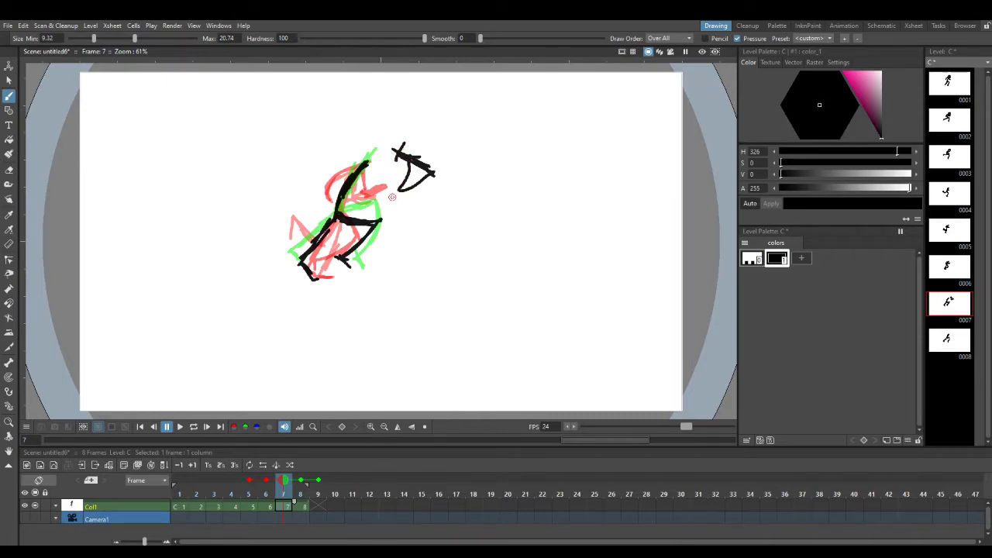
pyautogui.hotkey('ctrl', 'z')
pyautogui.hotkey('ctrl', 'z')
pyautogui.hotkey('ctrl', 'z')
pyautogui.hotkey('ctrl', 'z')
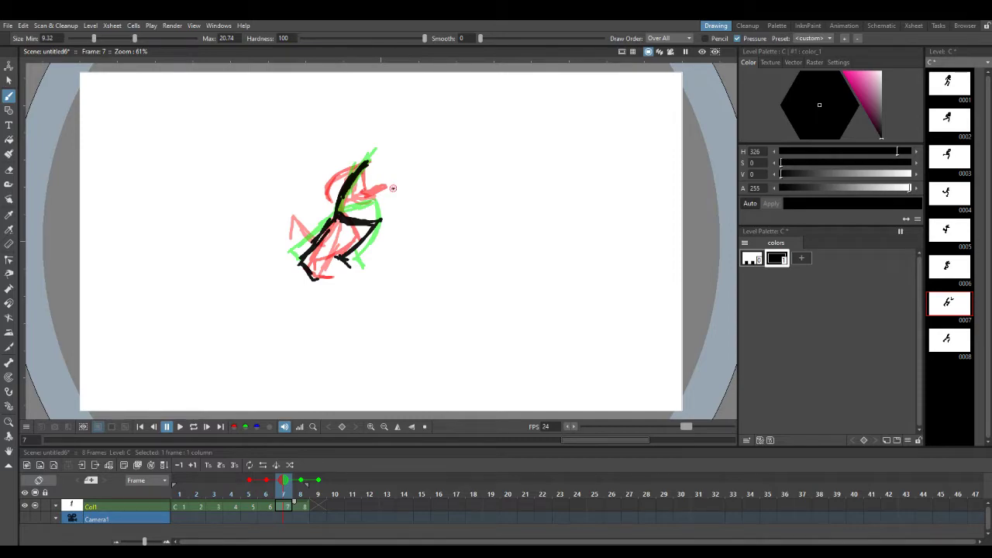
# Draw both bent arms from the shoulders on frames 7 and 8.
pyautogui.moveTo(368, 164)
pyautogui.mouseDown()
pyautogui.moveTo(375, 188)
pyautogui.moveTo(398, 172)
pyautogui.moveTo(340, 165)
pyautogui.moveTo(352, 158)
pyautogui.moveTo(324, 208)
pyautogui.mouseUp()
pyautogui.press('.')
pyautogui.moveTo(371, 155)
pyautogui.mouseDown()
pyautogui.moveTo(391, 183)
pyautogui.moveTo(403, 167)
pyautogui.moveTo(326, 172)
pyautogui.moveTo(330, 195)
pyautogui.mouseUp()
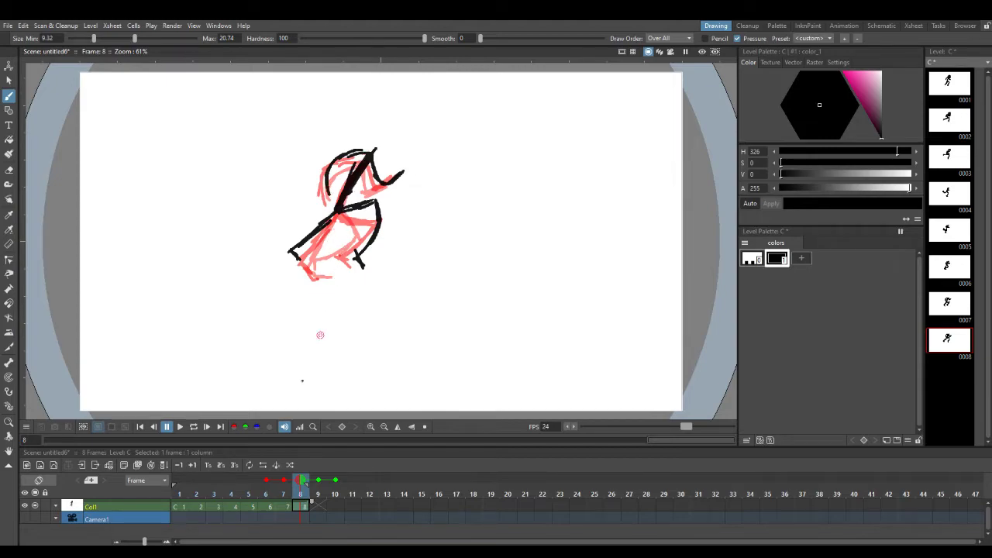
# Draw the runner's round head above the torso on each of frames 4 to 8.
pyautogui.click(249, 517)
pyautogui.click(239, 506)
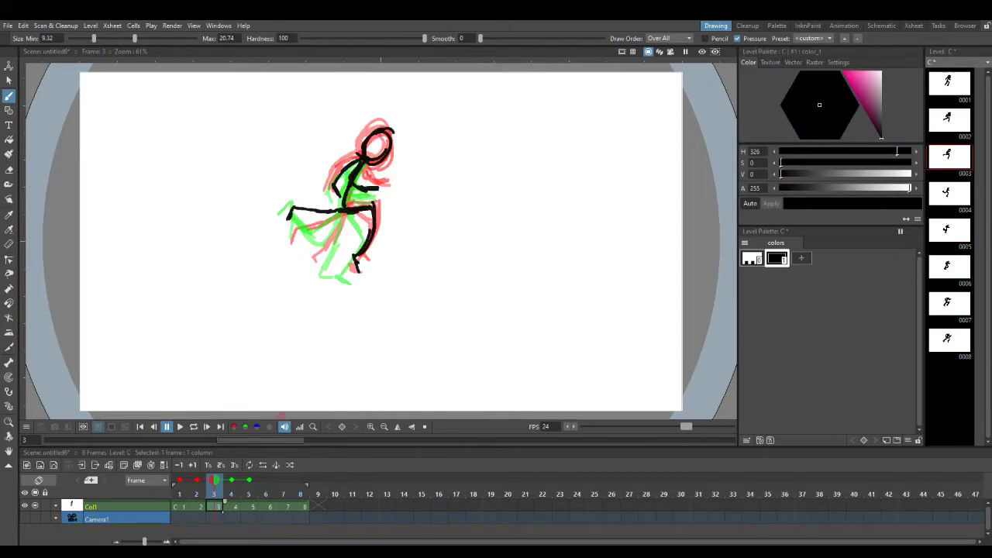
pyautogui.moveTo(363, 151)
pyautogui.mouseDown()
pyautogui.moveTo(369, 128)
pyautogui.moveTo(390, 132)
pyautogui.moveTo(399, 154)
pyautogui.moveTo(374, 164)
pyautogui.mouseUp()
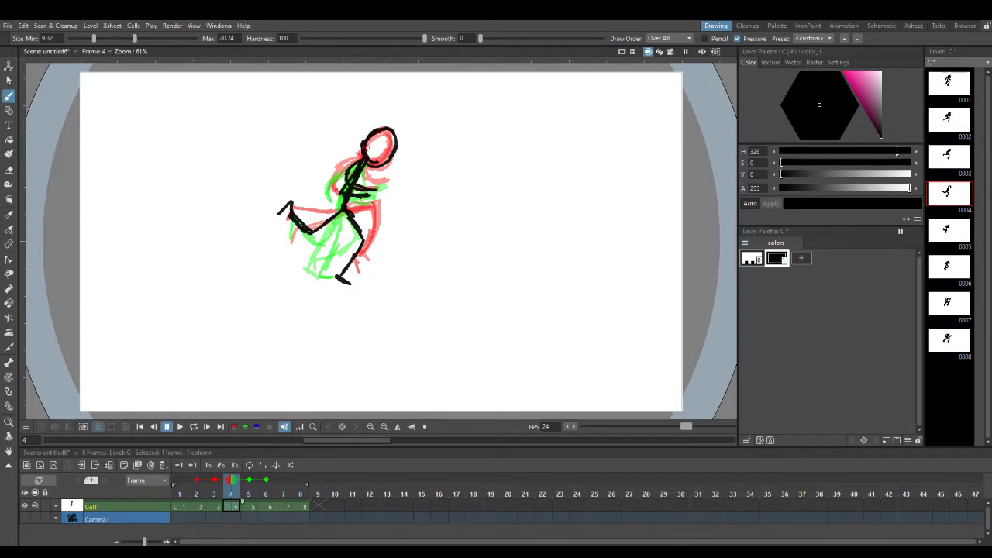
pyautogui.press('.')
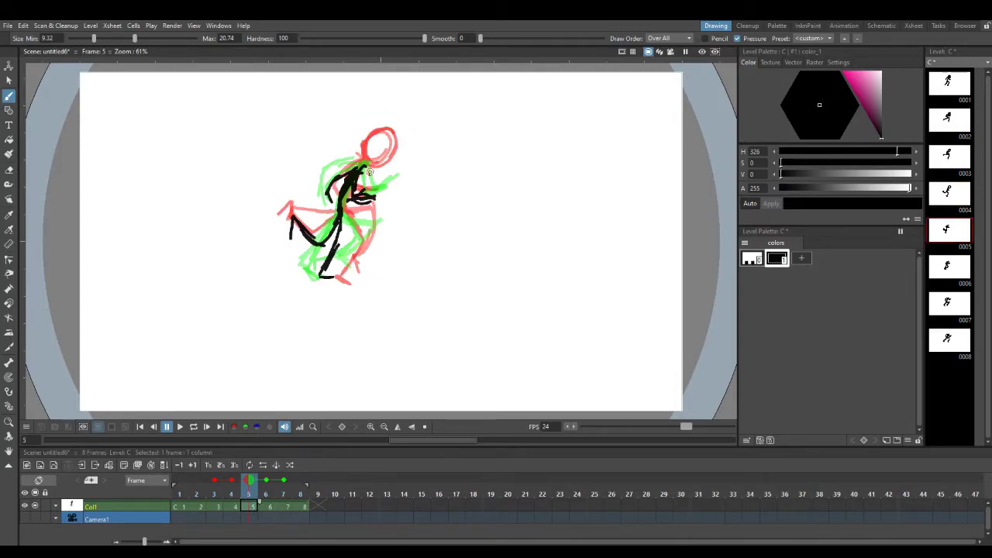
pyautogui.moveTo(359, 154)
pyautogui.mouseDown()
pyautogui.moveTo(390, 145)
pyautogui.moveTo(381, 138)
pyautogui.moveTo(364, 149)
pyautogui.moveTo(366, 170)
pyautogui.moveTo(374, 167)
pyautogui.moveTo(302, 264)
pyautogui.moveTo(376, 142)
pyautogui.mouseUp()
pyautogui.press('.')
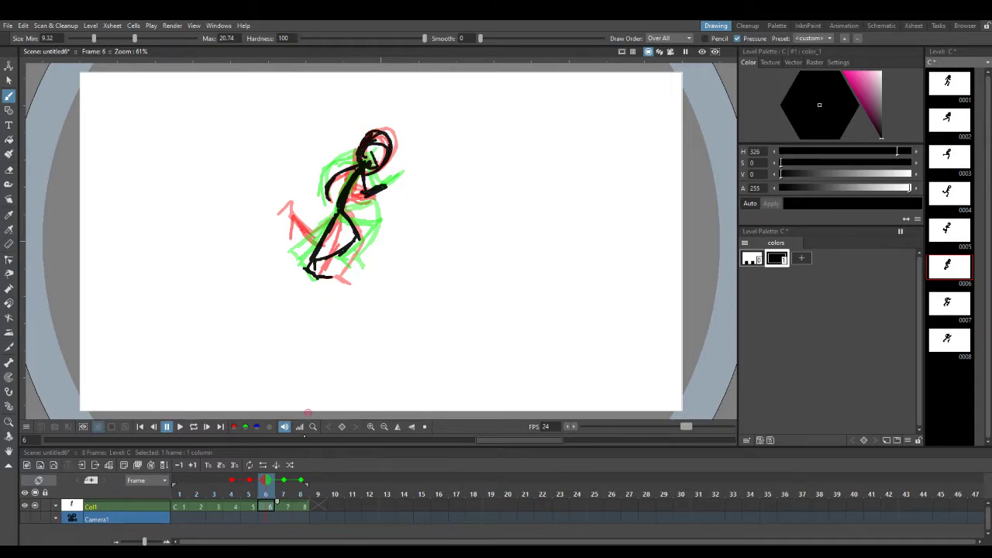
pyautogui.press('.')
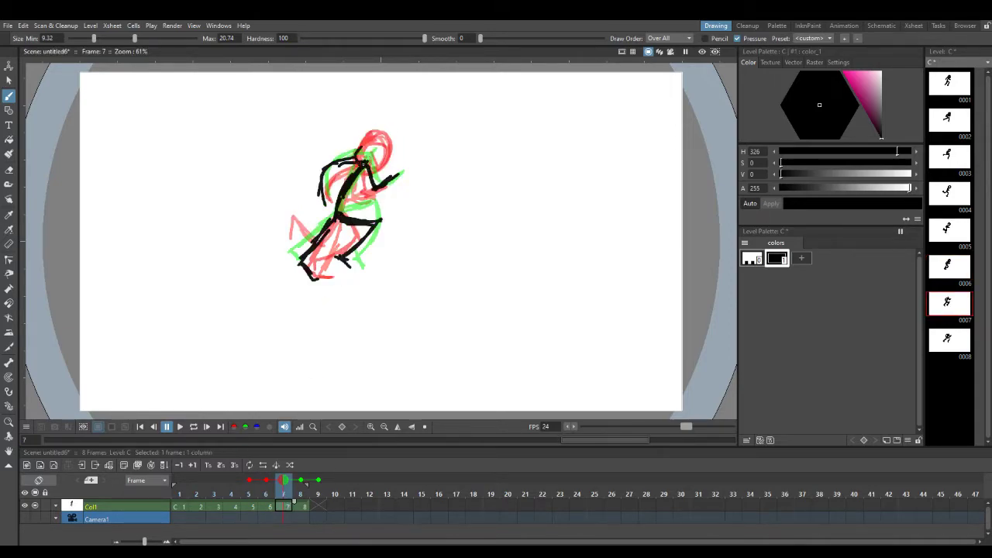
pyautogui.moveTo(361, 140)
pyautogui.mouseDown()
pyautogui.moveTo(390, 133)
pyautogui.moveTo(391, 149)
pyautogui.mouseUp()
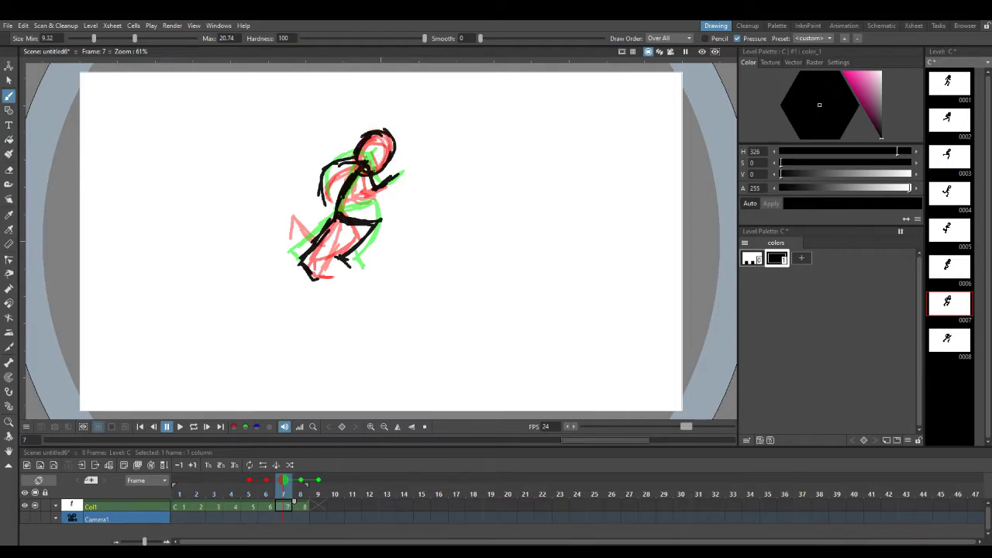
pyautogui.press('.')
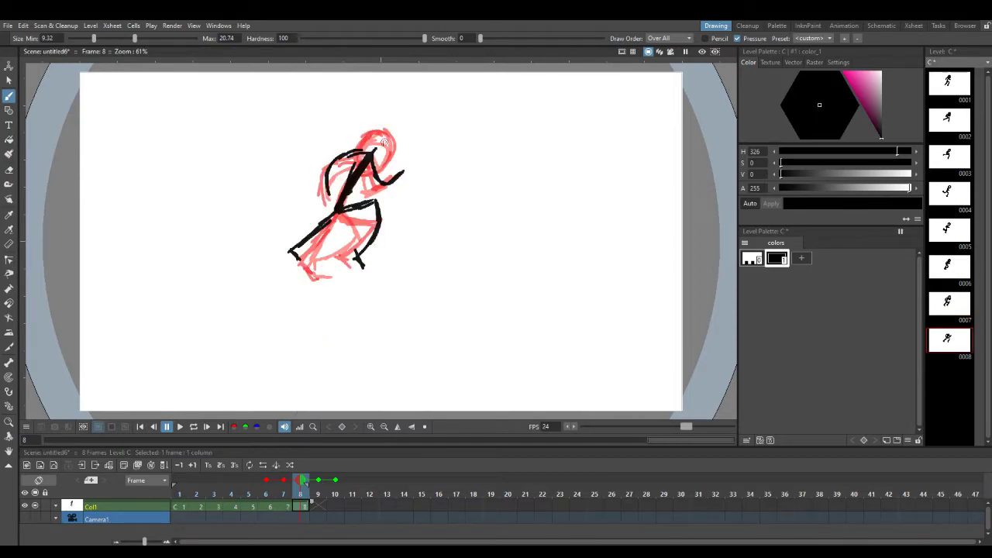
pyautogui.moveTo(379, 127)
pyautogui.mouseDown()
pyautogui.moveTo(364, 147)
pyautogui.moveTo(395, 140)
pyautogui.moveTo(386, 161)
pyautogui.moveTo(395, 146)
pyautogui.mouseUp()
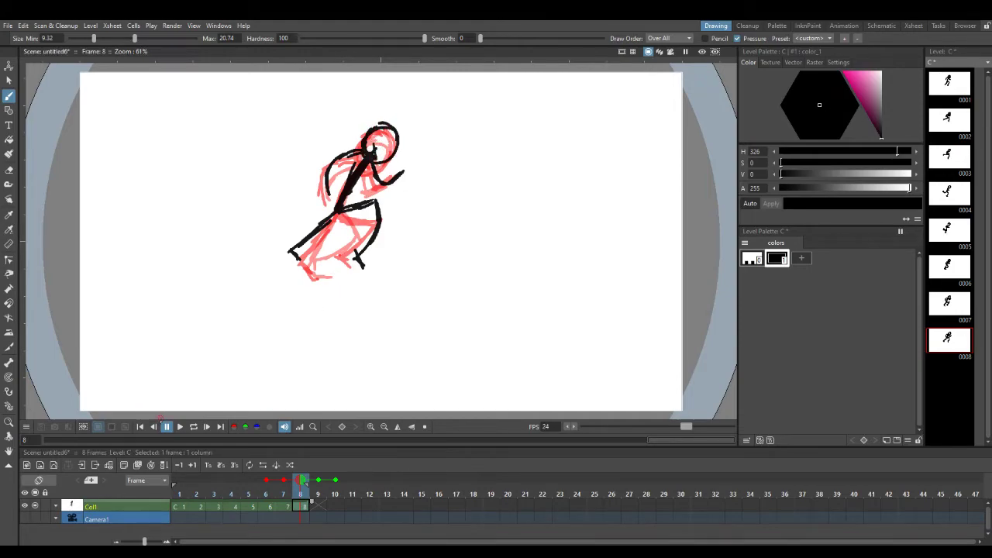
# Play the run animation in a loop, stop it and return to frame 1.
pyautogui.click(193, 426)
pyautogui.click(180, 426)
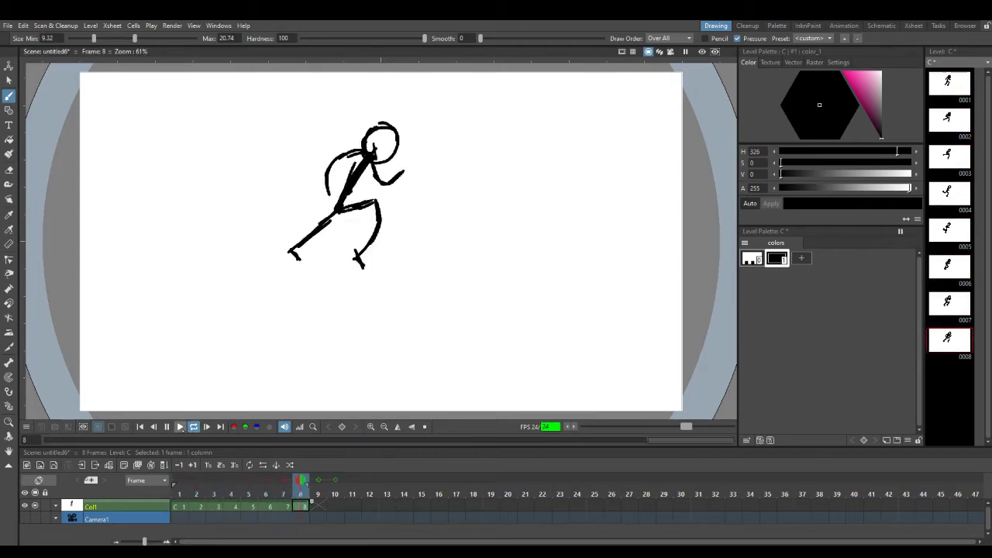
pyautogui.click(166, 427)
pyautogui.click(154, 427)
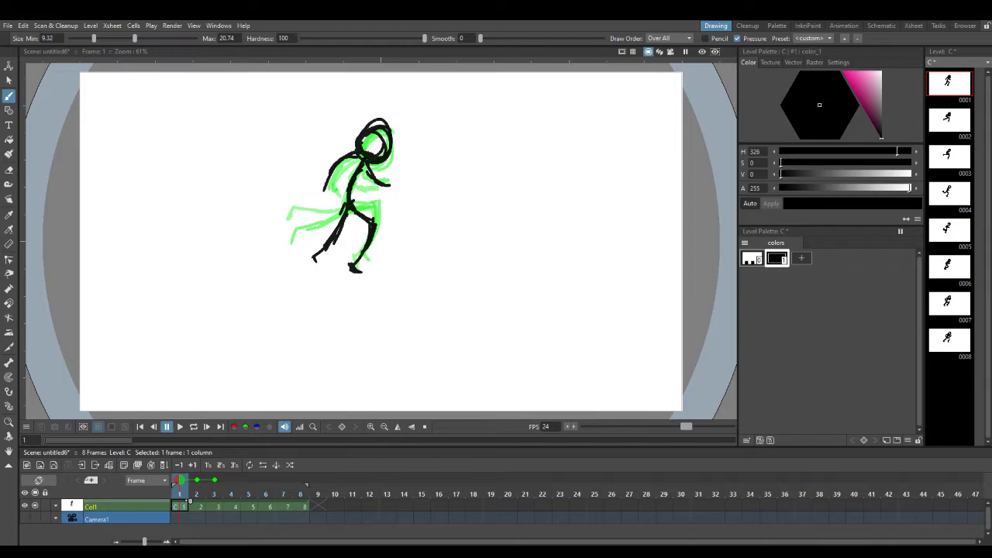
# Delete the drawing at frame 1 and the remaining drawings at frames 2 to 8 from the Col1 timeline.
pyautogui.press('Delete')
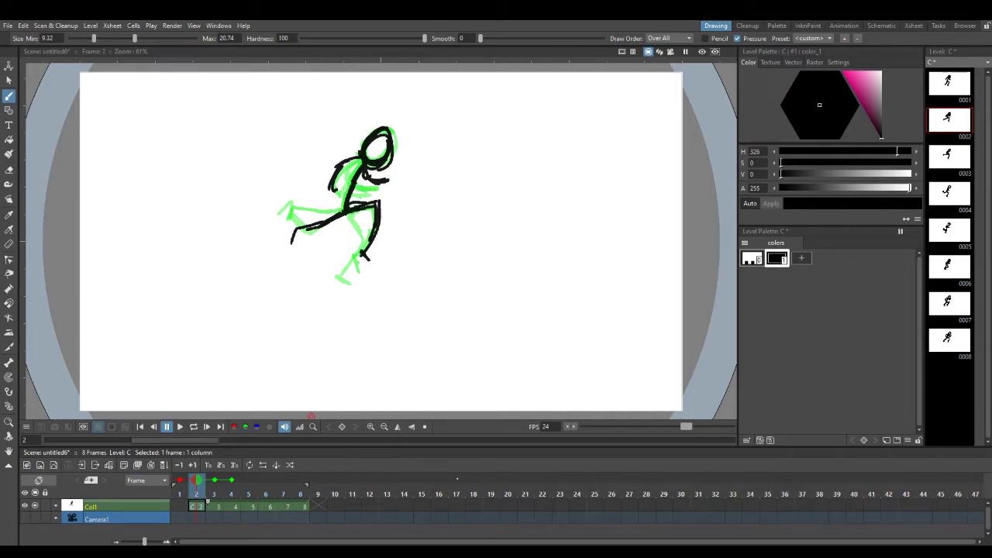
pyautogui.click(392, 507)
pyautogui.click(270, 512)
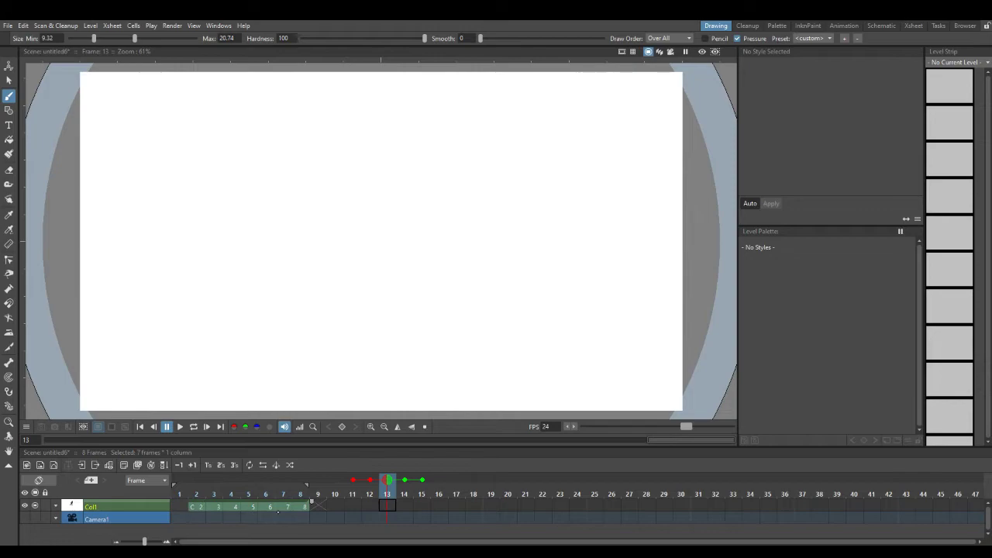
pyautogui.click(301, 506)
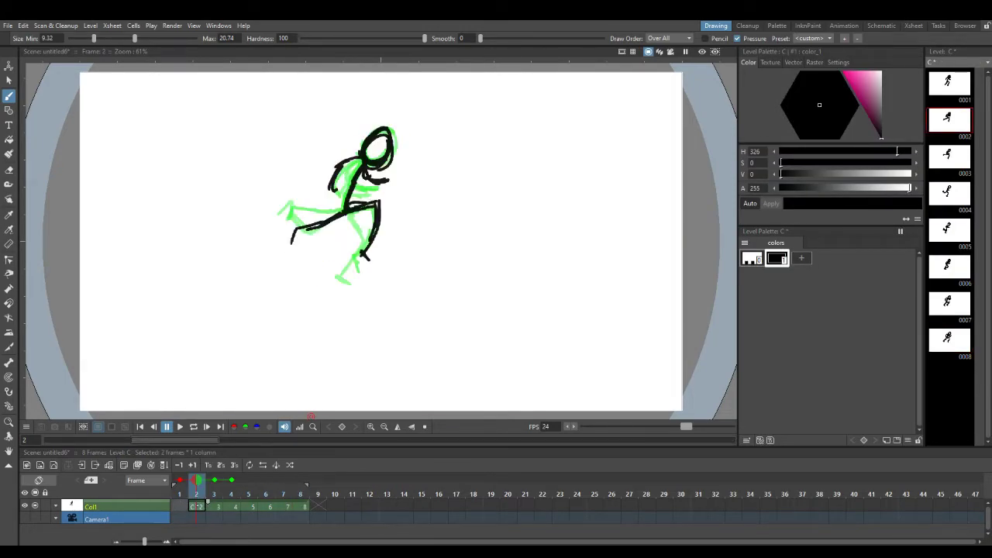
pyautogui.click(197, 506)
pyautogui.keyDown('shift'); pyautogui.click(304, 506); pyautogui.keyUp('shift')
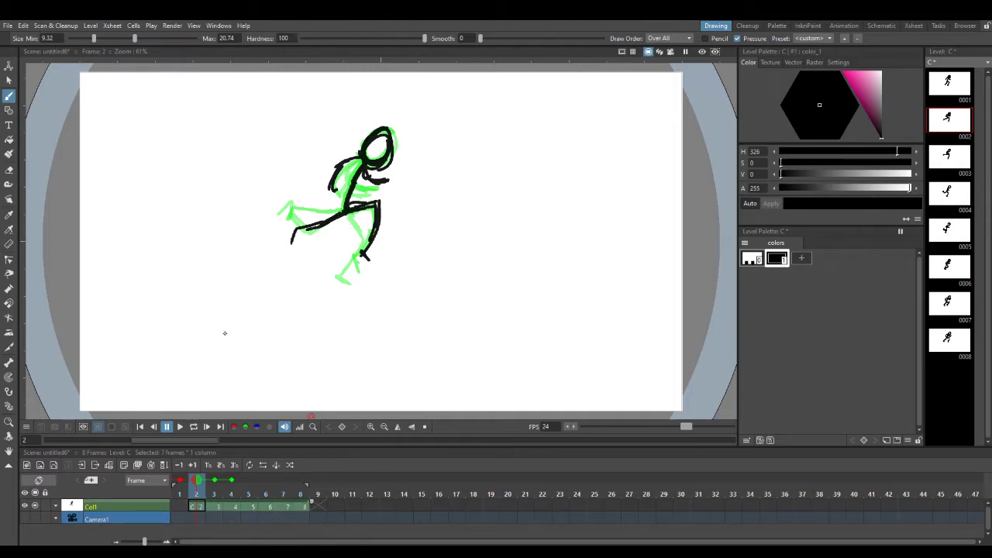
pyautogui.press('Delete')
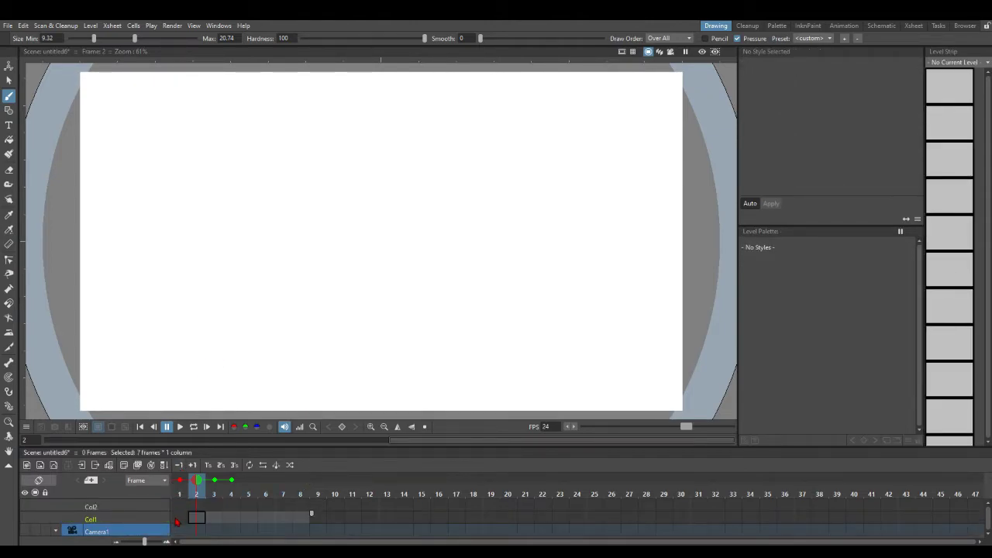
# Undo the deletion of the run drawings and delete the extra empty column Col2.
pyautogui.hotkey('ctrl', 'z')
pyautogui.click(181, 505)
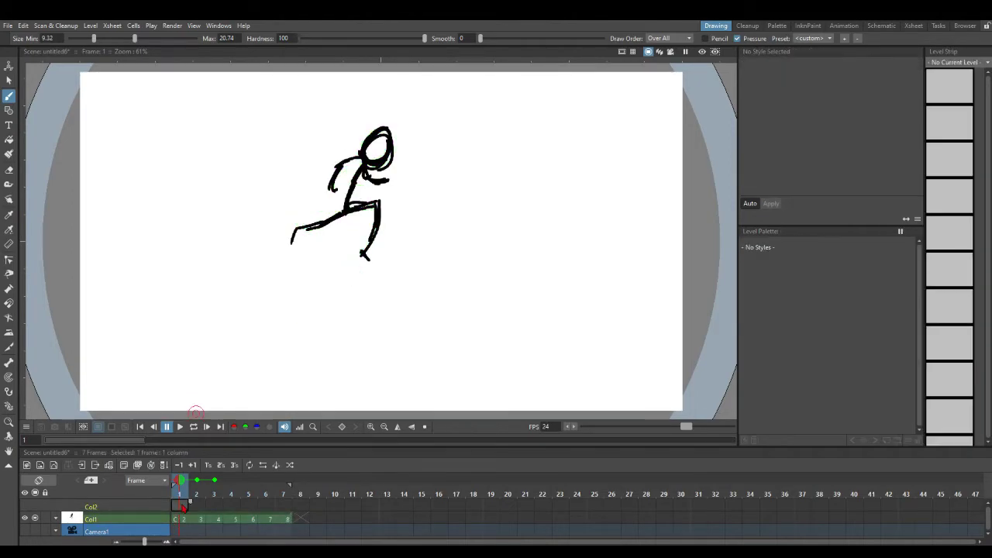
pyautogui.click(91, 506)
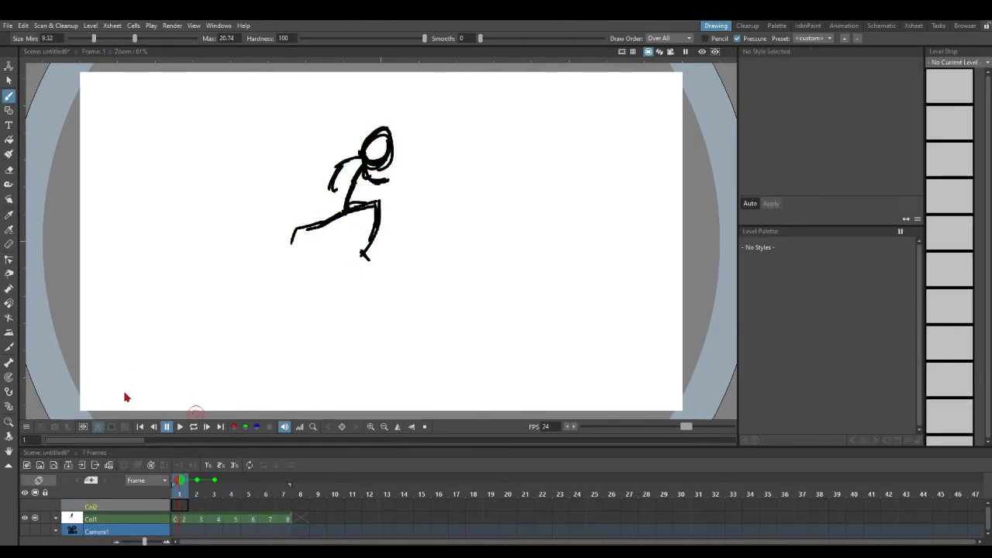
pyautogui.press('Delete')
# Play the run animation in a loop, stop it, and compare the poses on frames 1 and 2.
pyautogui.click(193, 426)
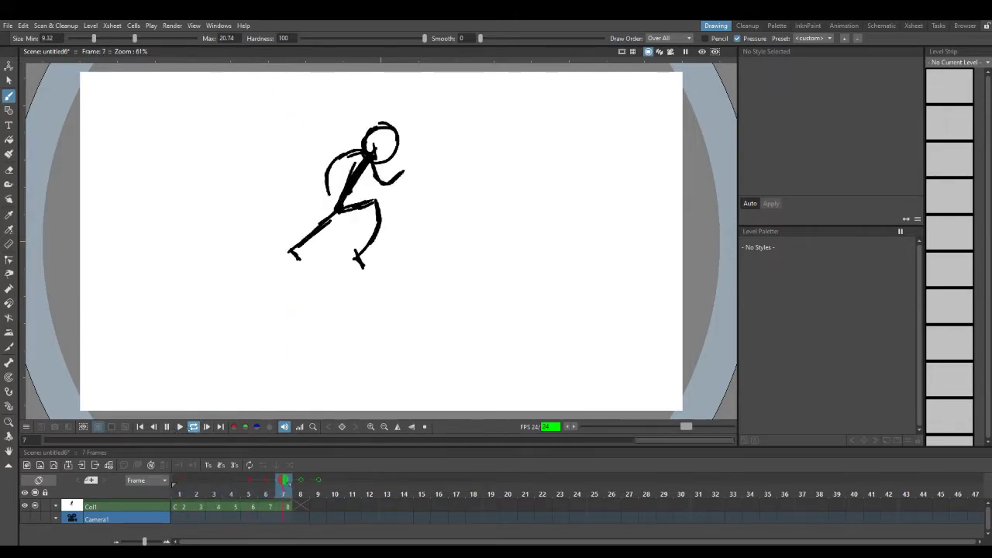
pyautogui.click(166, 426)
pyautogui.click(196, 507)
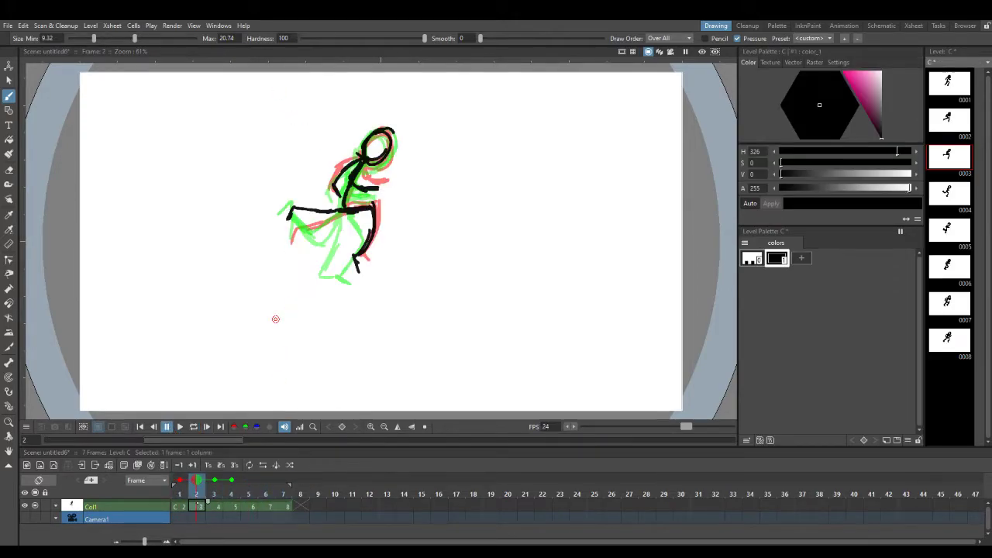
pyautogui.press('Left')
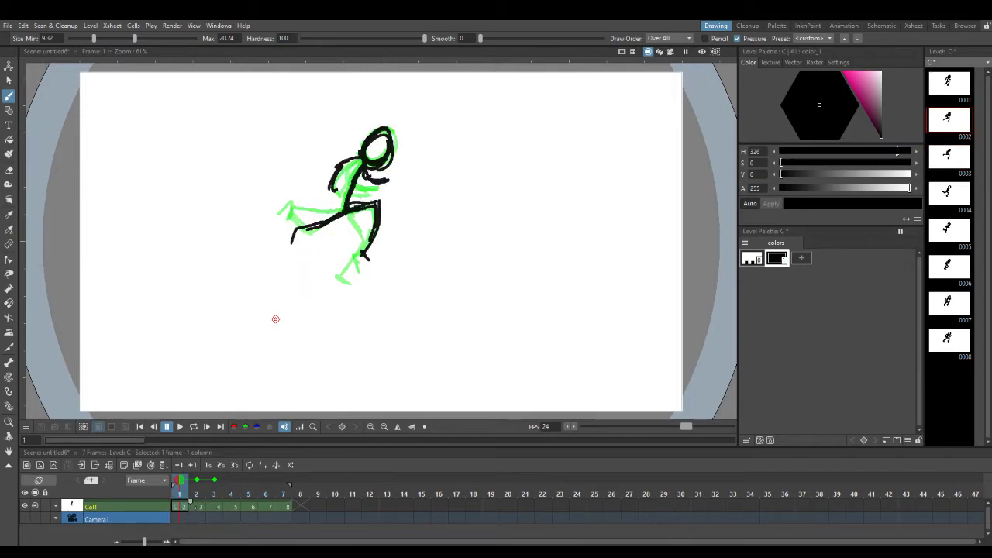
pyautogui.press('.')
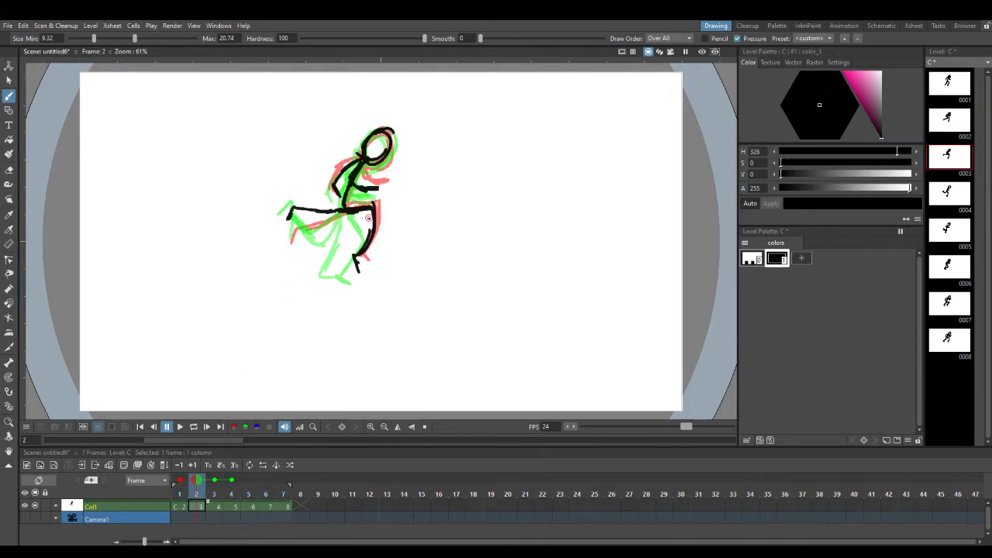
# Erase the runner's front leg on frame 2 and redraw it slightly farther back.
pyautogui.press('a')
pyautogui.moveTo(372, 220); pyautogui.dragTo(371, 230)
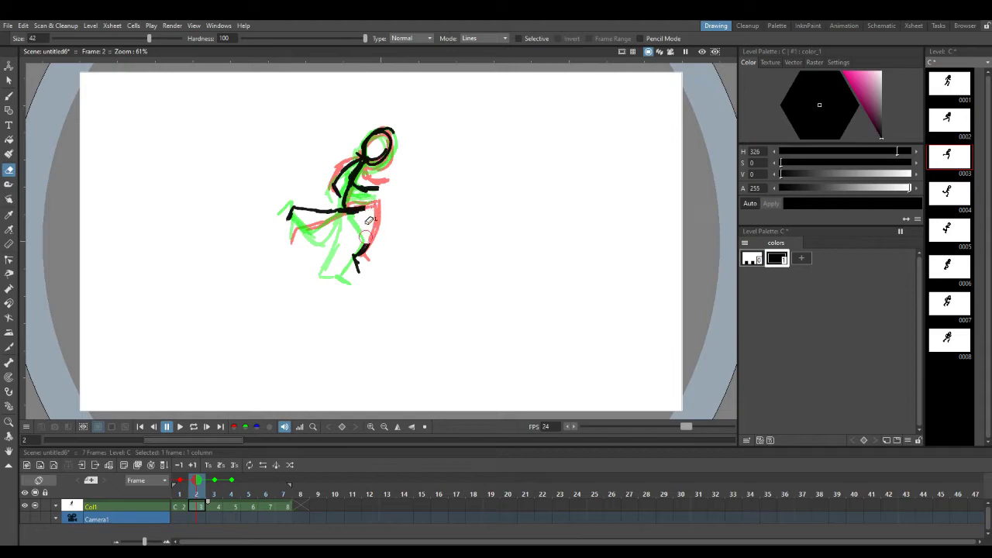
pyautogui.press('b')
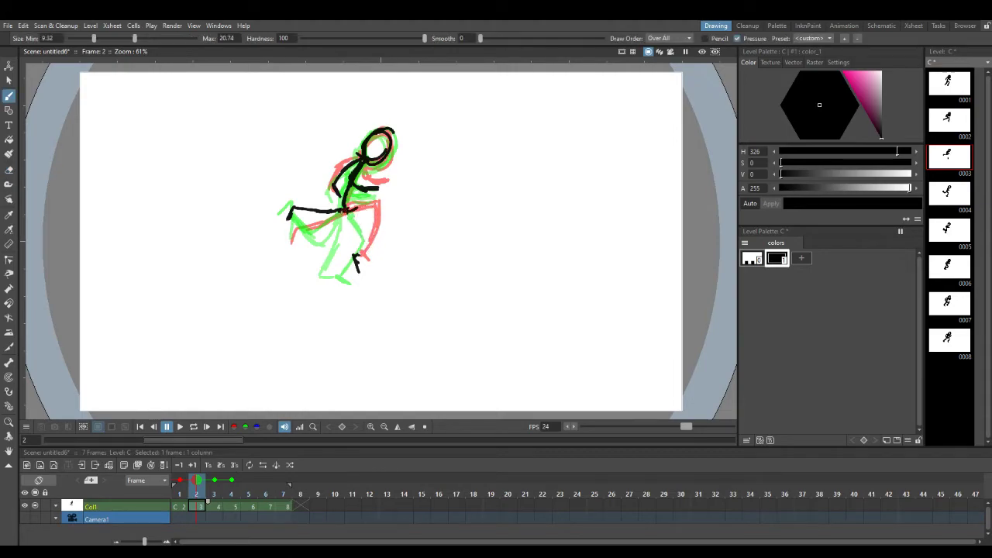
pyautogui.moveTo(371, 219)
pyautogui.mouseDown()
pyautogui.moveTo(353, 257)
pyautogui.moveTo(376, 211)
pyautogui.moveTo(358, 213)
pyautogui.moveTo(371, 211)
pyautogui.moveTo(358, 273)
pyautogui.mouseUp()
pyautogui.press('a')
pyautogui.press('b')
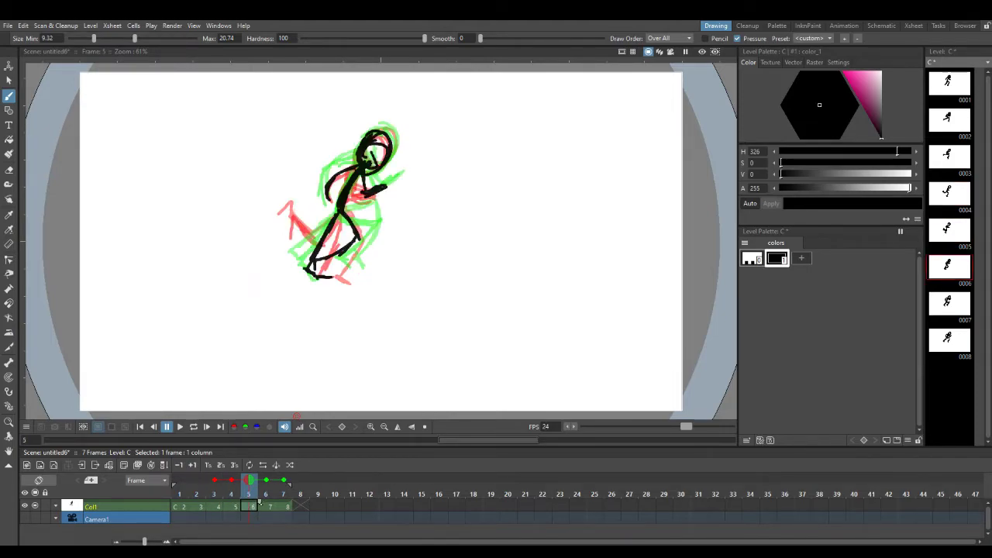
# Erase the runner's front thigh on frame 6 and redraw it from the hip to the knee.
pyautogui.click(236, 506)
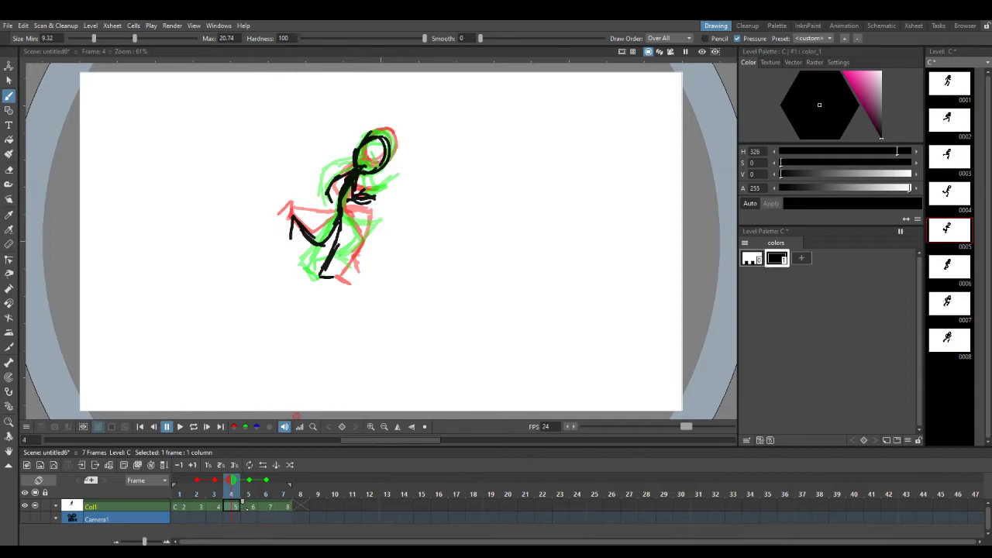
pyautogui.press('.')
pyautogui.press('.')
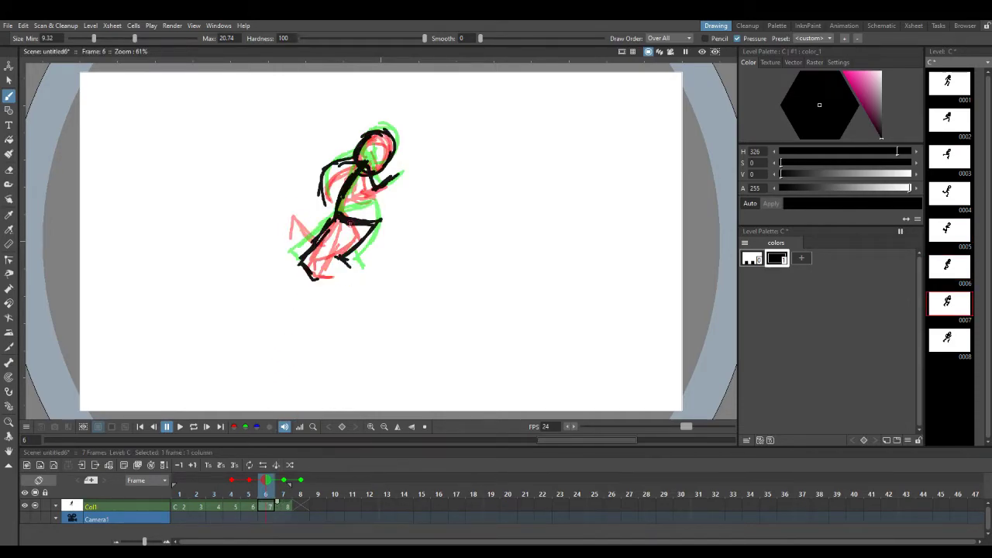
pyautogui.press('a')
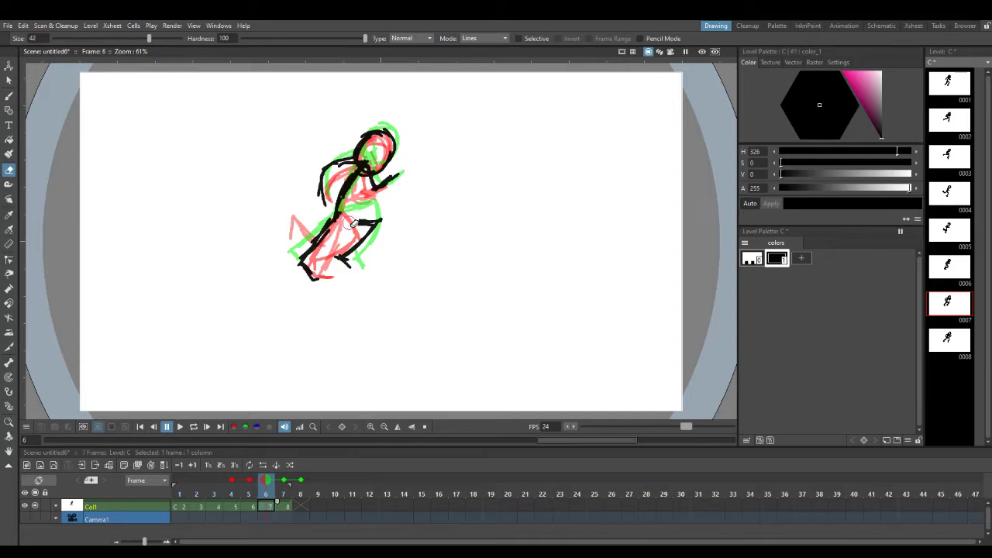
pyautogui.press('b')
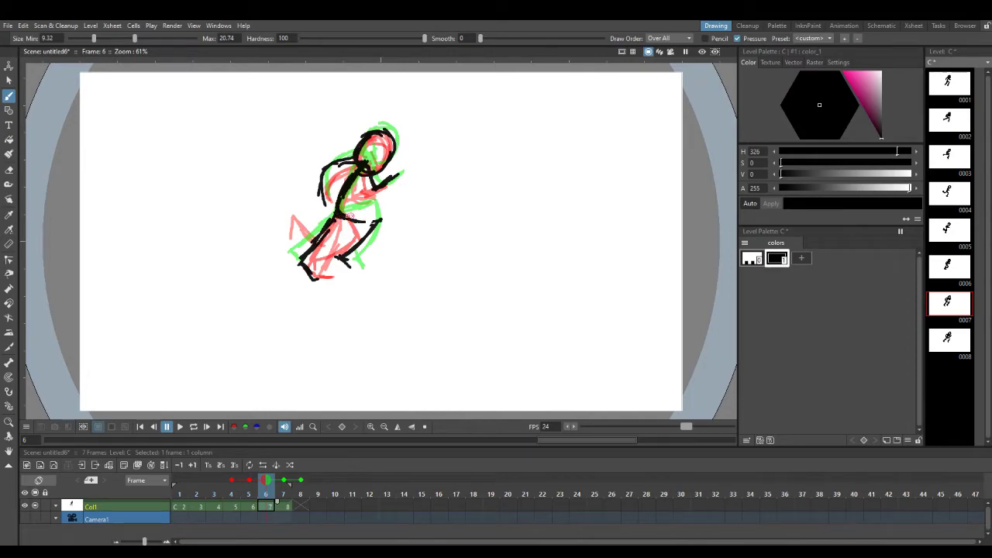
# Check the corrected frames, replay the run in a loop, and stop to examine the last drawing on frame 7.
pyautogui.click(318, 480)
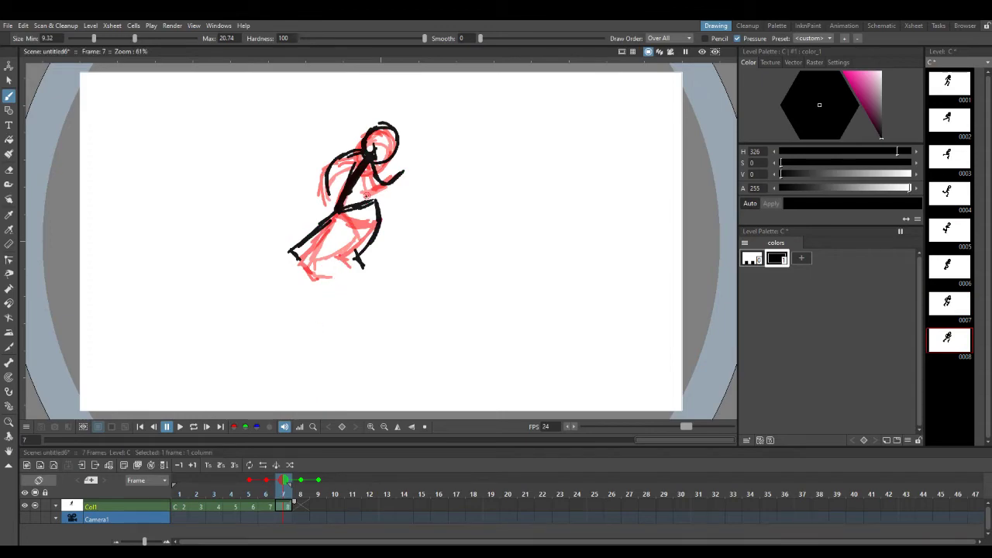
pyautogui.click(231, 480)
pyautogui.click(180, 508)
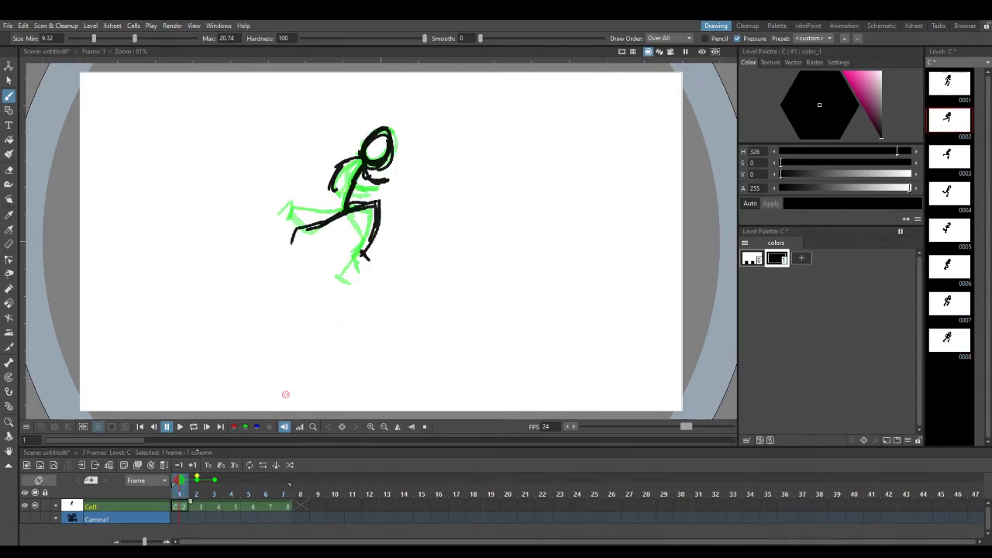
pyautogui.click(193, 426)
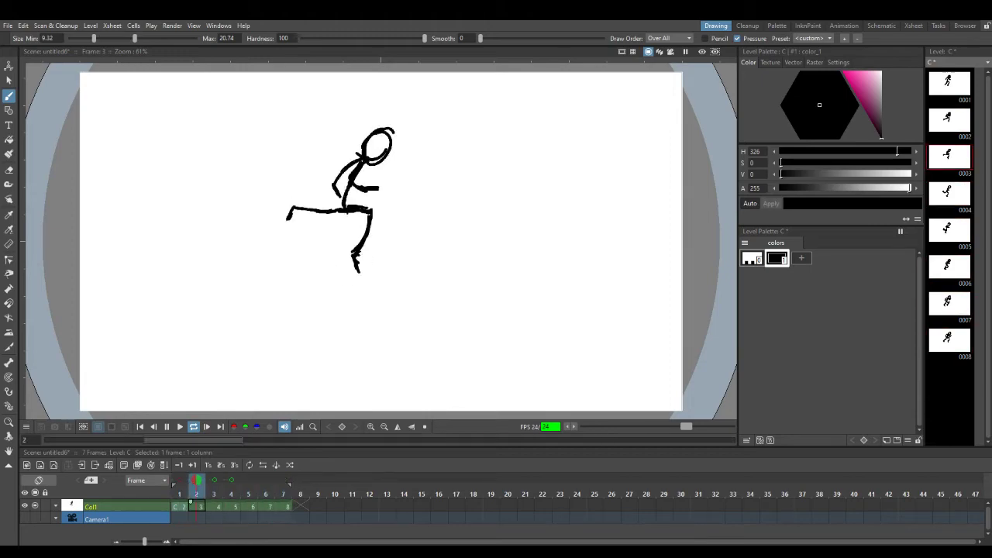
pyautogui.click(193, 426)
pyautogui.click(193, 425)
pyautogui.click(193, 426)
pyautogui.click(283, 507)
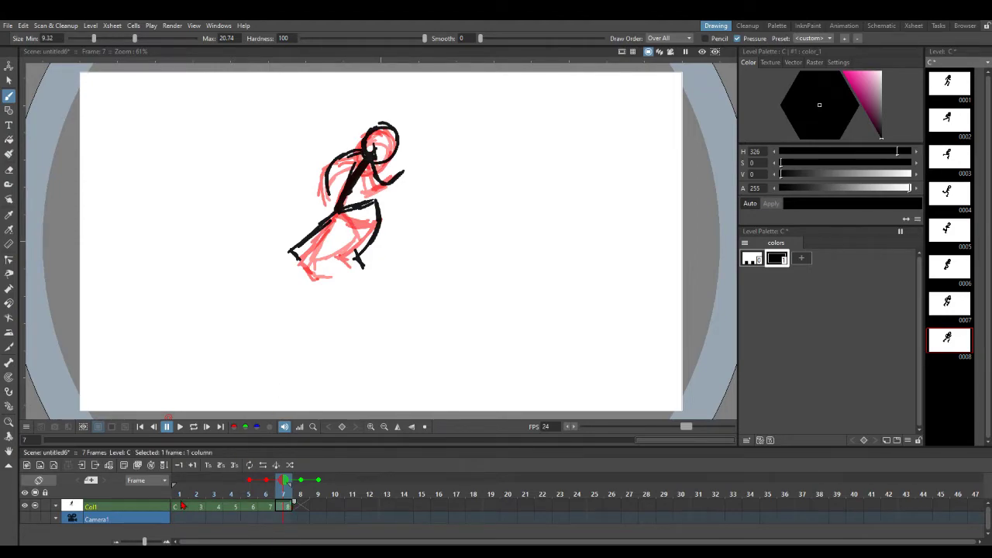
# Copy the first run drawing from frame 1 to frame 10 of Col1.
pyautogui.click(183, 506)
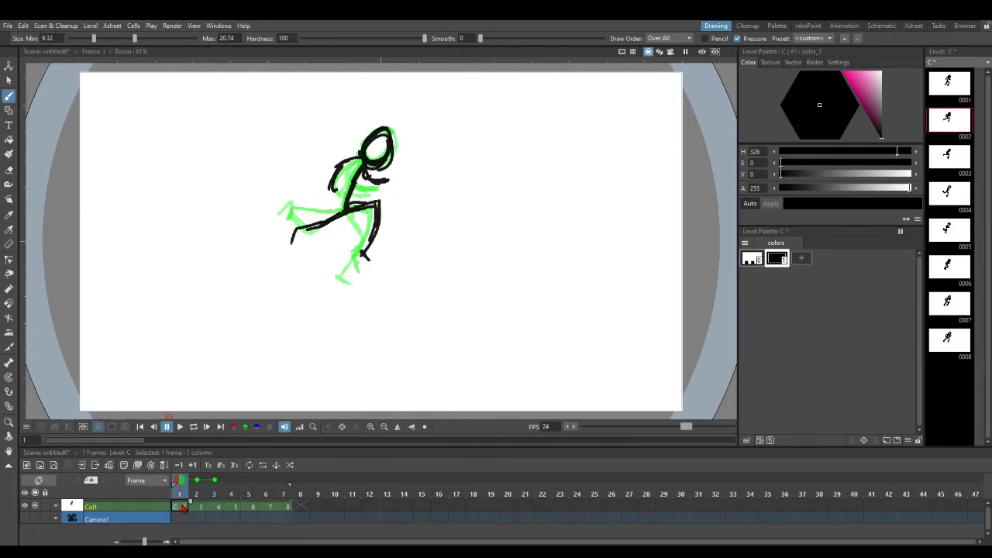
pyautogui.click(335, 507)
pyautogui.hotkey('ctrl', 'v')
# Draw an in-between running pose on frame 8, with both legs, torso, arms and head between the onion-skinned poses.
pyautogui.click(303, 506)
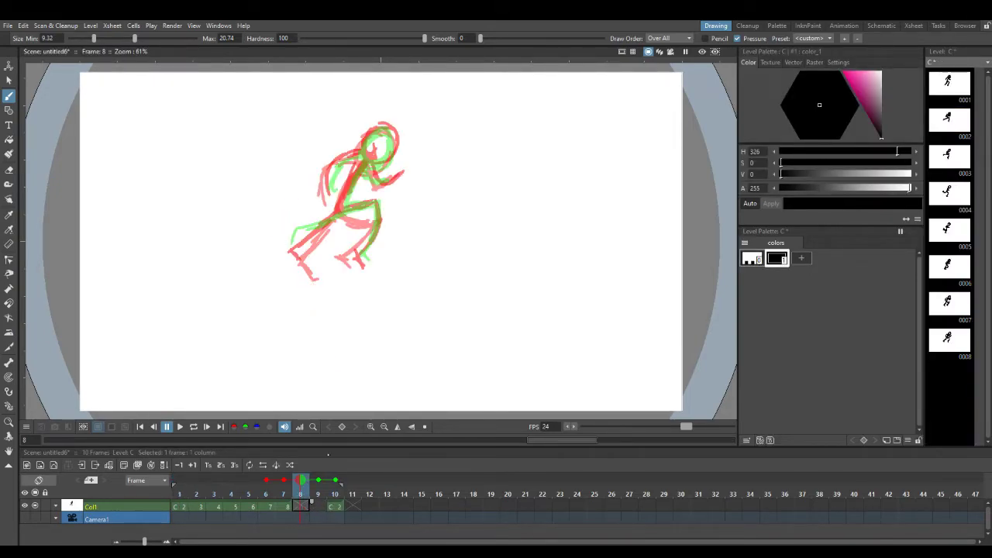
pyautogui.moveTo(305, 235)
pyautogui.mouseDown()
pyautogui.moveTo(332, 215)
pyautogui.moveTo(289, 250)
pyautogui.moveTo(320, 220)
pyautogui.moveTo(309, 248)
pyautogui.moveTo(334, 209)
pyautogui.moveTo(305, 236)
pyautogui.moveTo(333, 215)
pyautogui.moveTo(308, 238)
pyautogui.mouseUp()
pyautogui.press('a')
pyautogui.press('b')
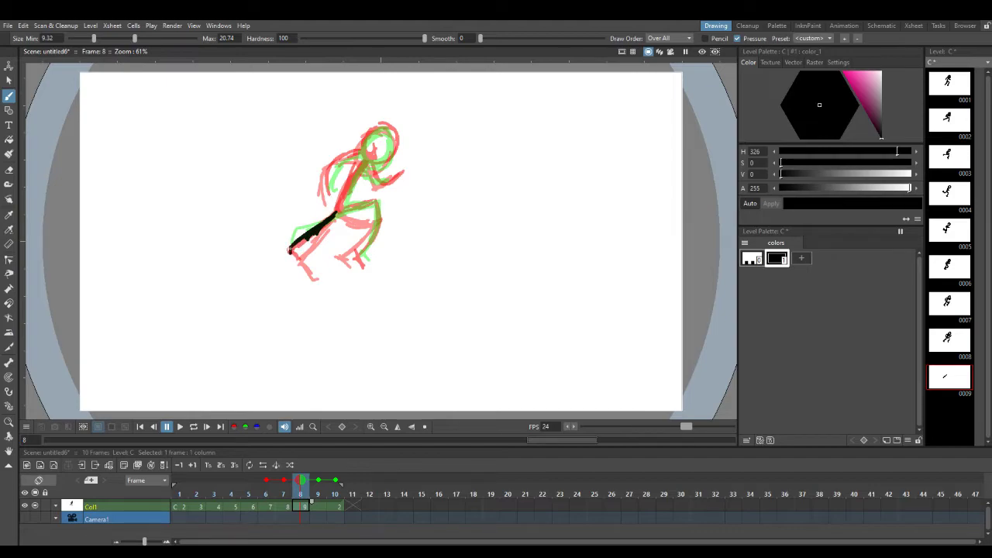
pyautogui.moveTo(289, 248)
pyautogui.mouseDown()
pyautogui.moveTo(368, 198)
pyautogui.moveTo(335, 214)
pyautogui.moveTo(372, 203)
pyautogui.moveTo(377, 220)
pyautogui.moveTo(373, 199)
pyautogui.moveTo(377, 231)
pyautogui.moveTo(373, 224)
pyautogui.moveTo(366, 253)
pyautogui.mouseUp()
pyautogui.moveTo(338, 211)
pyautogui.mouseDown()
pyautogui.moveTo(369, 157)
pyautogui.moveTo(327, 191)
pyautogui.moveTo(347, 162)
pyautogui.moveTo(376, 183)
pyautogui.moveTo(393, 176)
pyautogui.moveTo(364, 139)
pyautogui.moveTo(381, 129)
pyautogui.moveTo(394, 144)
pyautogui.moveTo(379, 160)
pyautogui.mouseUp()
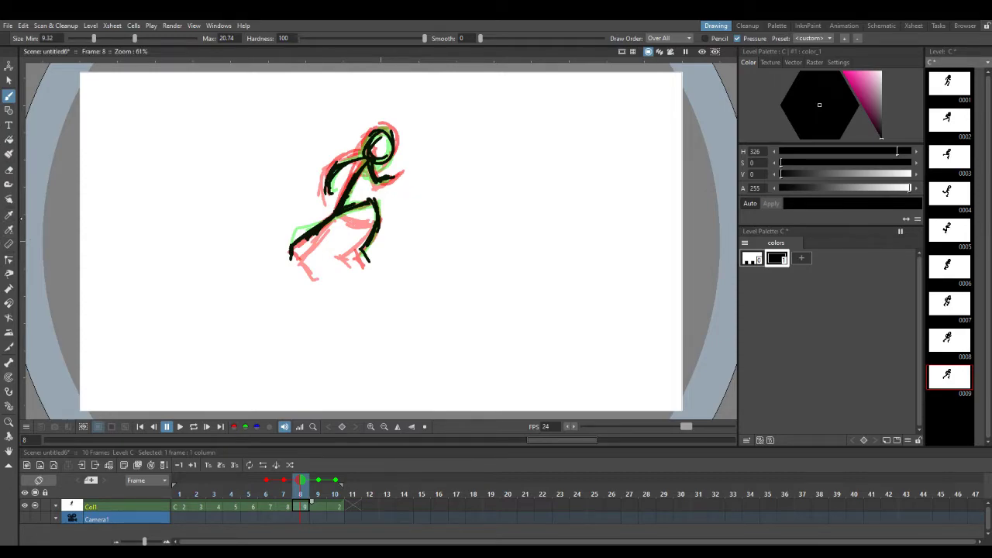
pyautogui.press('m')
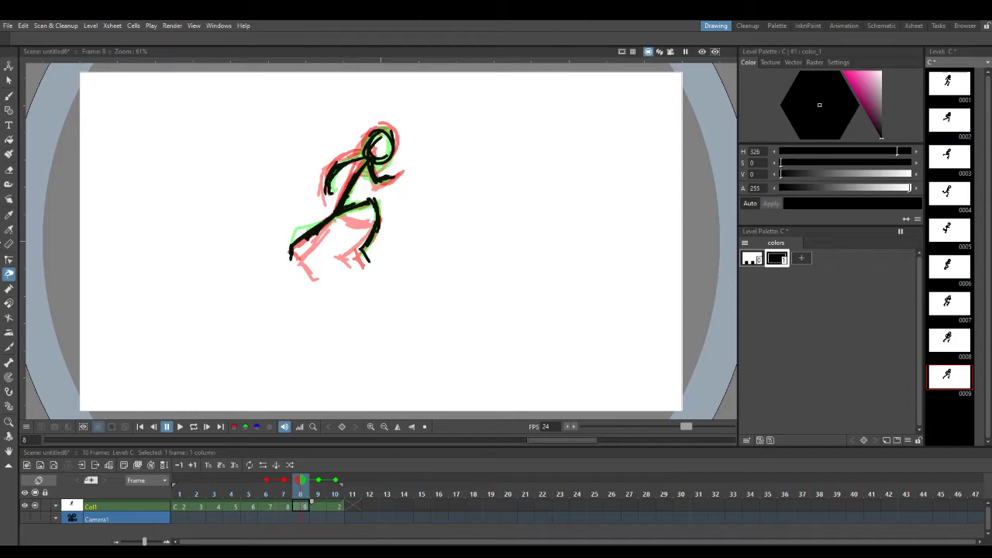
pyautogui.press('g')
pyautogui.press('f')
pyautogui.press('e')
pyautogui.press('r')
pyautogui.press('y')
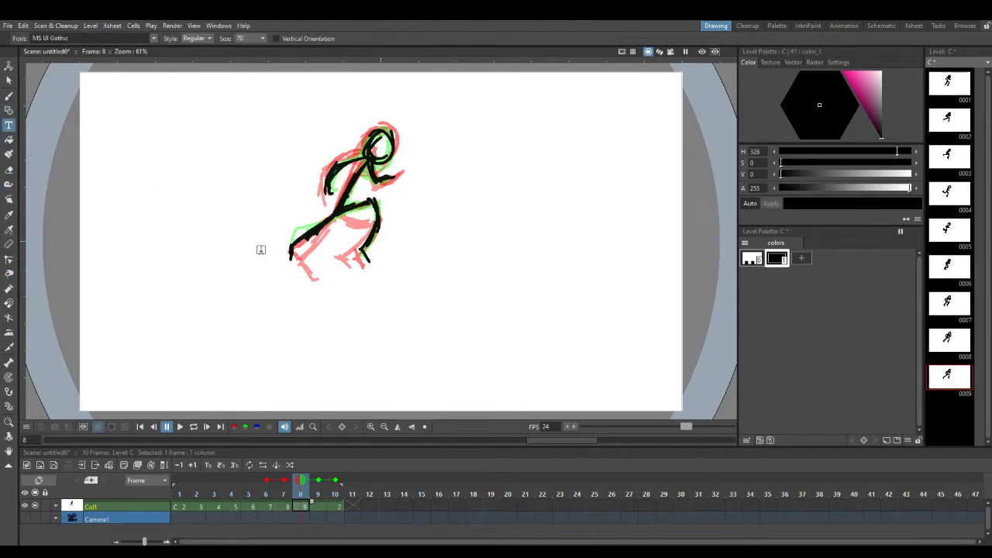
pyautogui.press('a')
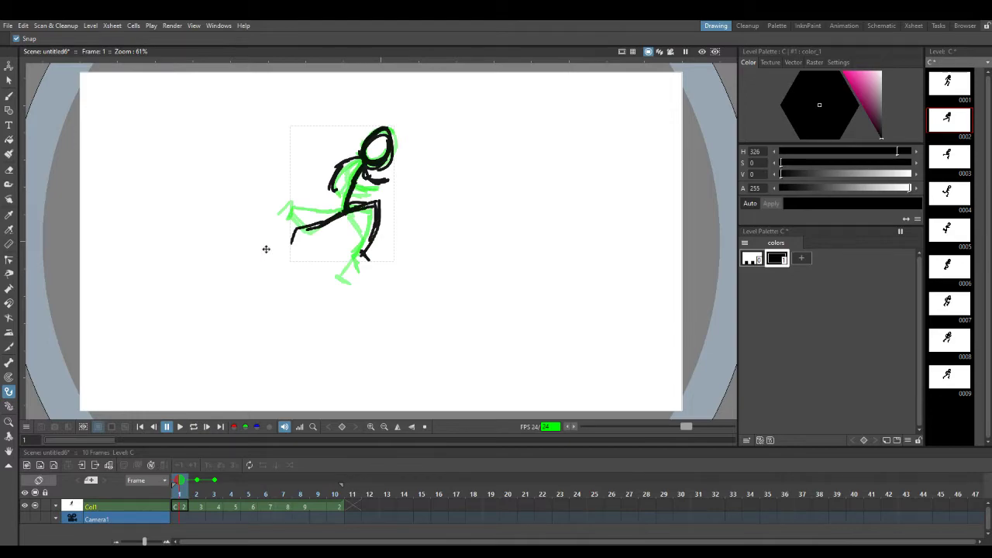
pyautogui.press('y')
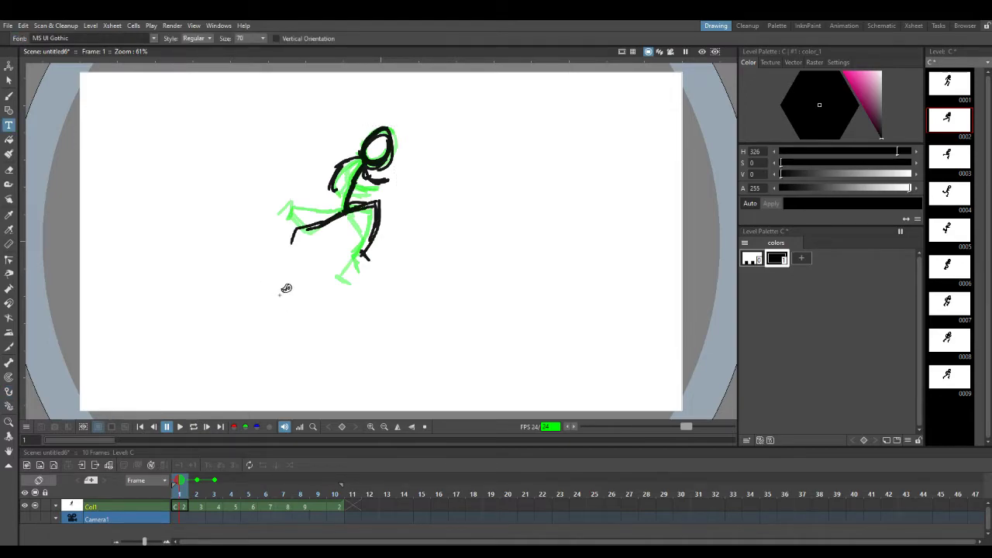
pyautogui.press('t')
pyautogui.press('o')
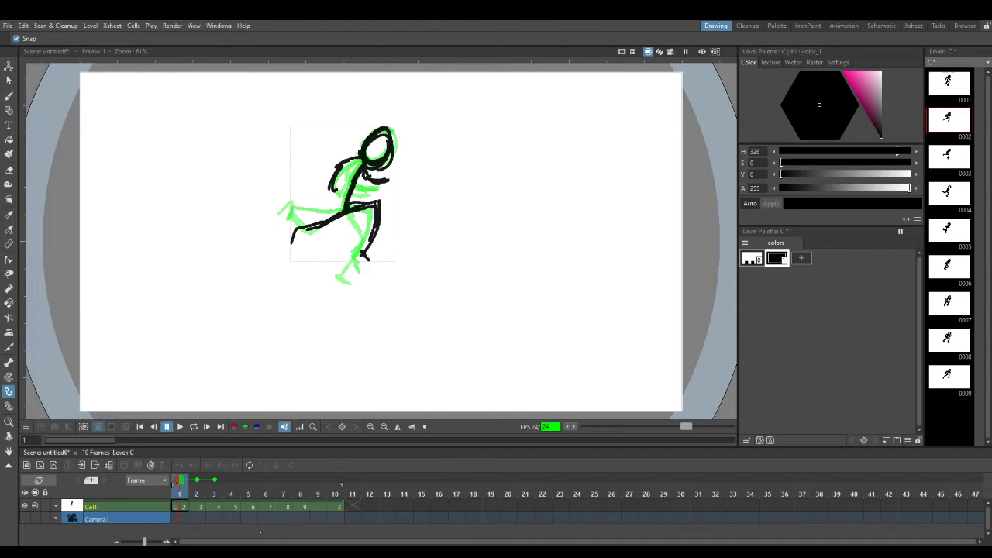
# Place hook points below the runner on frame 8 and undo the most recent ones.
pyautogui.click(288, 506)
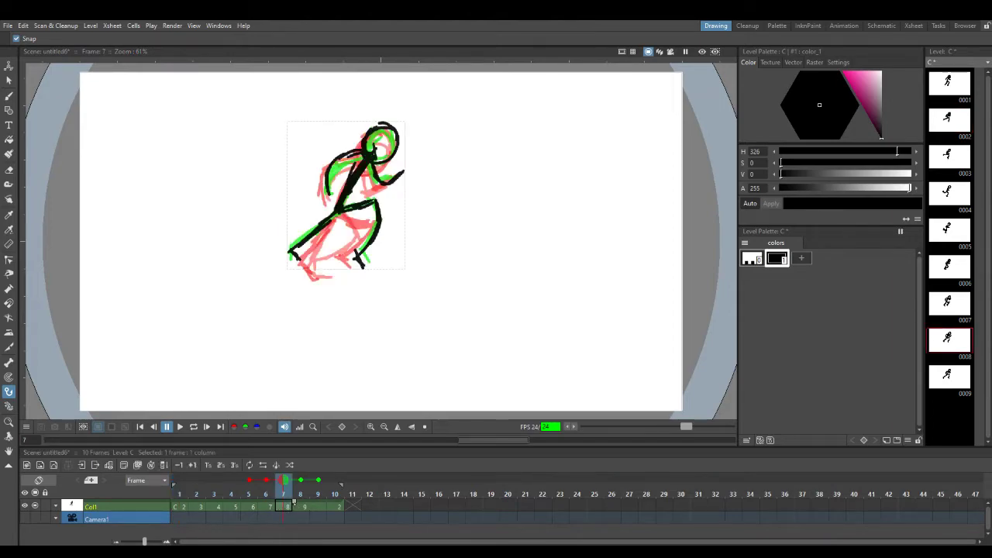
pyautogui.moveTo(296, 506); pyautogui.dragTo(328, 504)
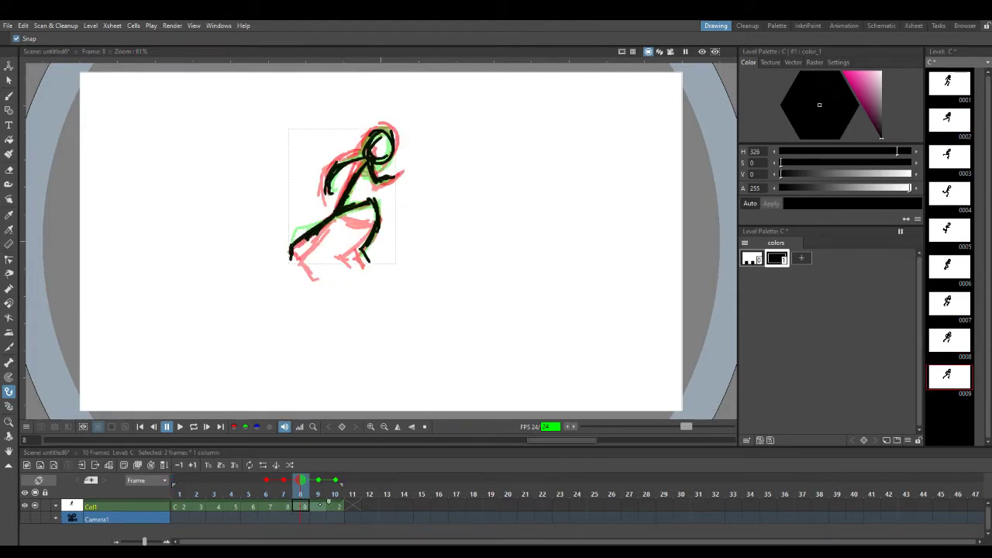
pyautogui.click(319, 507)
pyautogui.click(302, 506)
pyautogui.moveTo(335, 291); pyautogui.dragTo(336, 280)
pyautogui.click(335, 281)
pyautogui.click(335, 260)
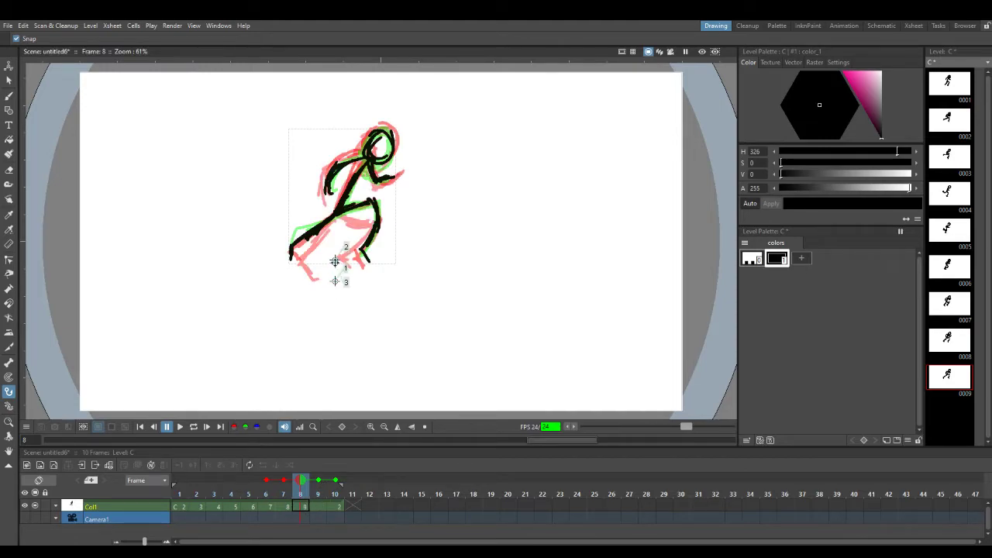
pyautogui.click(334, 230)
pyautogui.hotkey('ctrl', 'z')
pyautogui.hotkey('ctrl', 'z')
pyautogui.hotkey('ctrl', 'z')
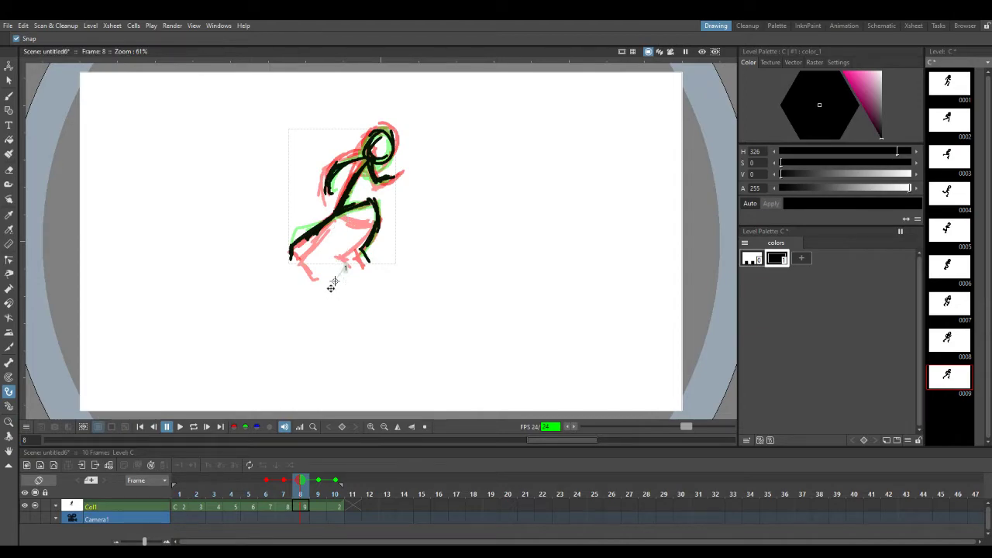
# Select the whole runner on frame 8 with a rectangular selection and move it by about X 3.92 mm, Y 8.63 mm.
pyautogui.click(9, 79)
pyautogui.moveTo(278, 267); pyautogui.dragTo(431, 159)
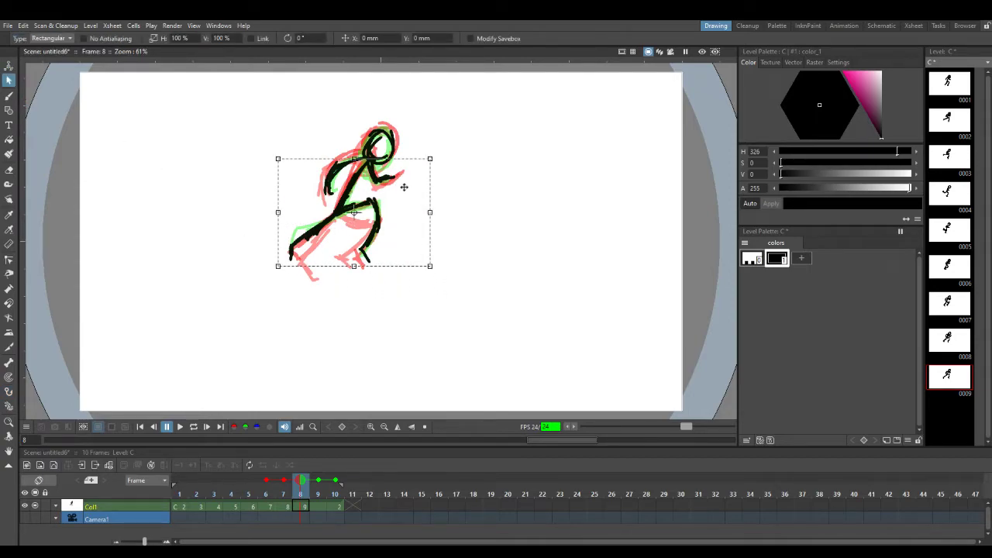
pyautogui.moveTo(493, 318); pyautogui.dragTo(236, 87)
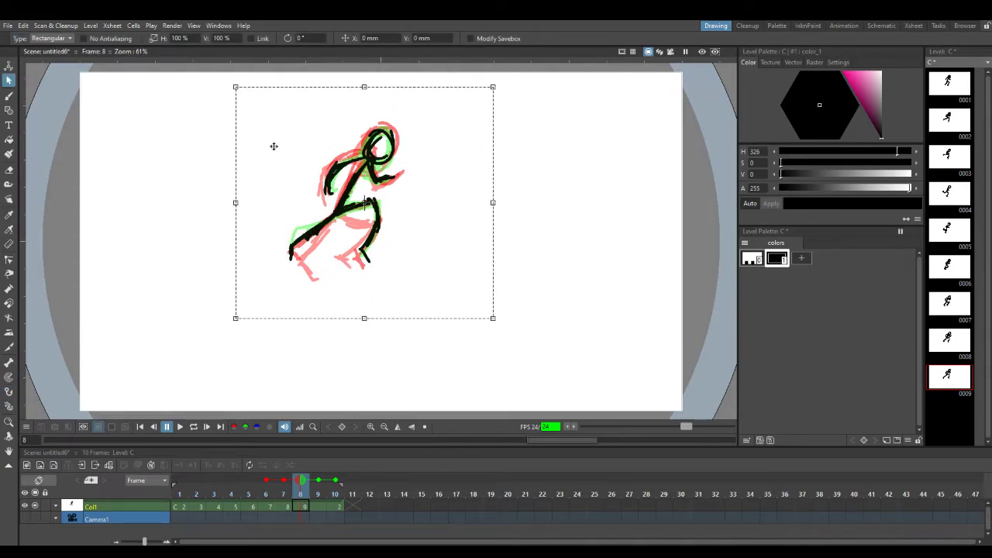
pyautogui.moveTo(371, 211); pyautogui.dragTo(373, 201)
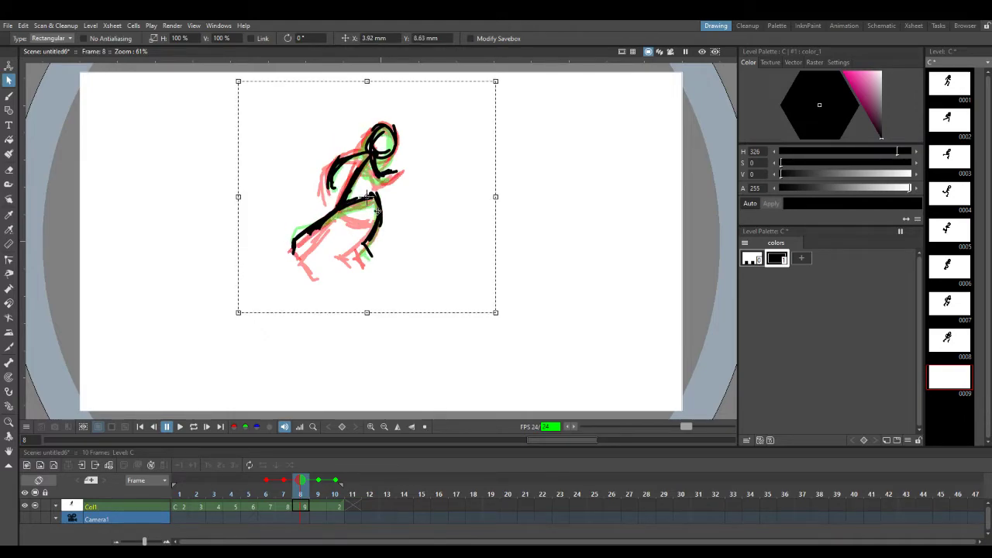
# Draw an in-between running pose on frame 9, with both legs, torso, arms and head following the onion-skinned poses.
pyautogui.click(318, 508)
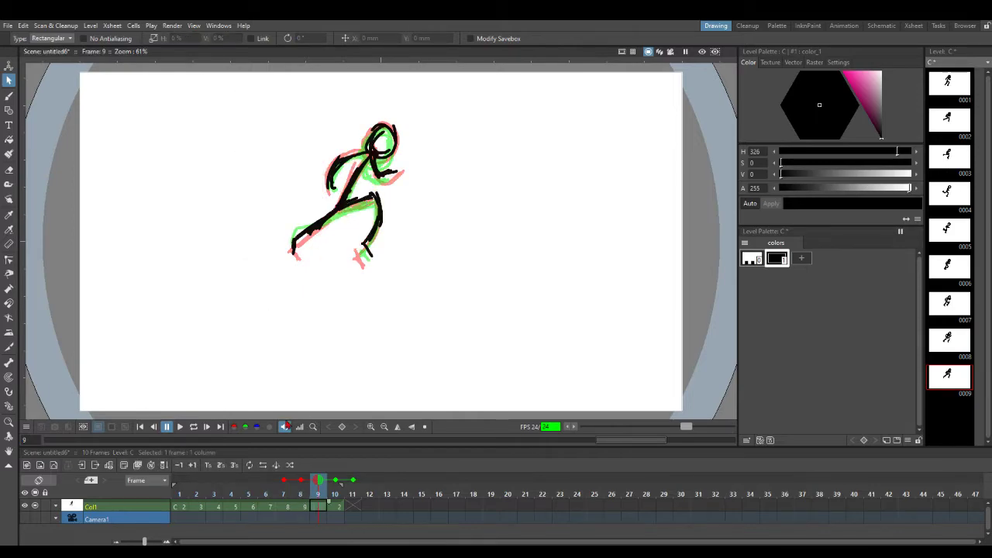
pyautogui.press('b')
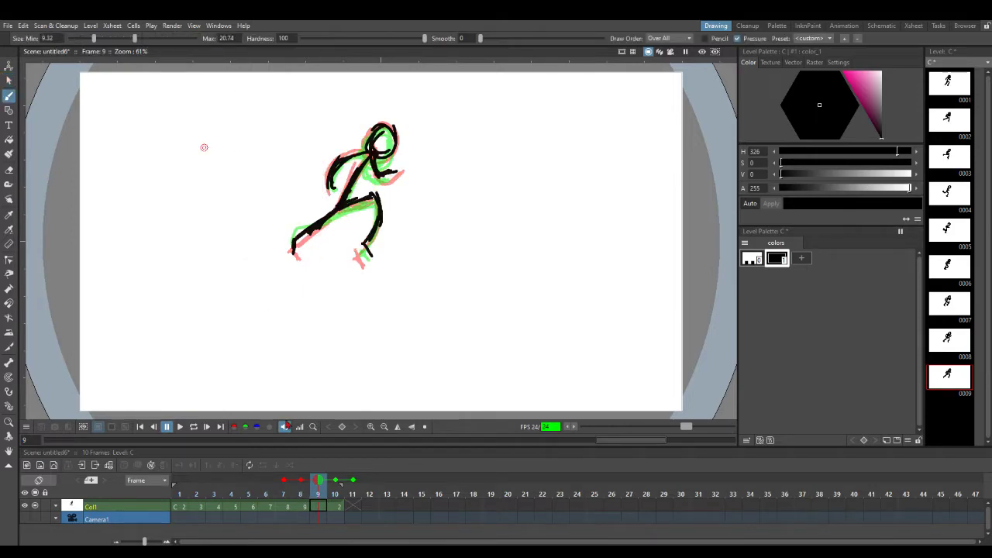
pyautogui.click(283, 262)
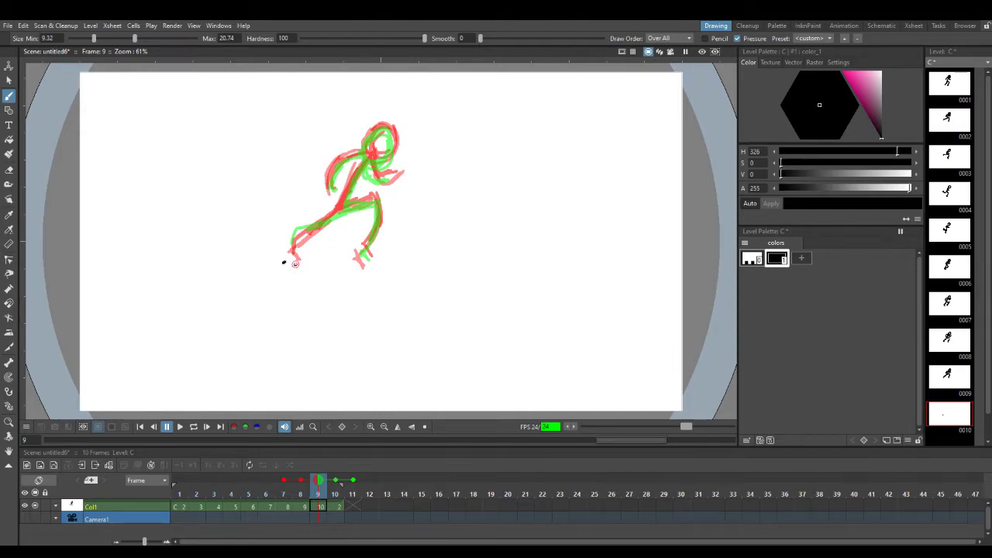
pyautogui.press('e')
pyautogui.moveTo(284, 263); pyautogui.dragTo(276, 266)
pyautogui.press('b')
pyautogui.moveTo(302, 225)
pyautogui.mouseDown()
pyautogui.moveTo(379, 201)
pyautogui.moveTo(327, 216)
pyautogui.moveTo(378, 225)
pyautogui.moveTo(355, 247)
pyautogui.moveTo(367, 264)
pyautogui.mouseUp()
pyautogui.moveTo(344, 206)
pyautogui.mouseDown()
pyautogui.moveTo(372, 156)
pyautogui.moveTo(330, 205)
pyautogui.mouseUp()
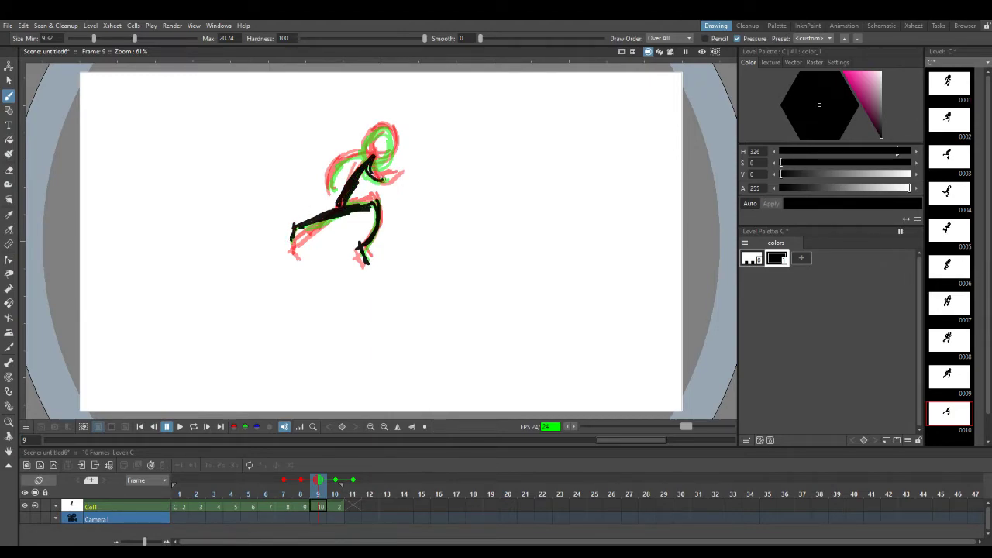
pyautogui.moveTo(374, 157)
pyautogui.mouseDown()
pyautogui.moveTo(343, 166)
pyautogui.moveTo(332, 189)
pyautogui.moveTo(372, 161)
pyautogui.moveTo(382, 130)
pyautogui.mouseUp()
pyautogui.moveTo(364, 147)
pyautogui.mouseDown()
pyautogui.moveTo(392, 138)
pyautogui.moveTo(394, 160)
pyautogui.moveTo(372, 164)
pyautogui.moveTo(388, 133)
pyautogui.mouseUp()
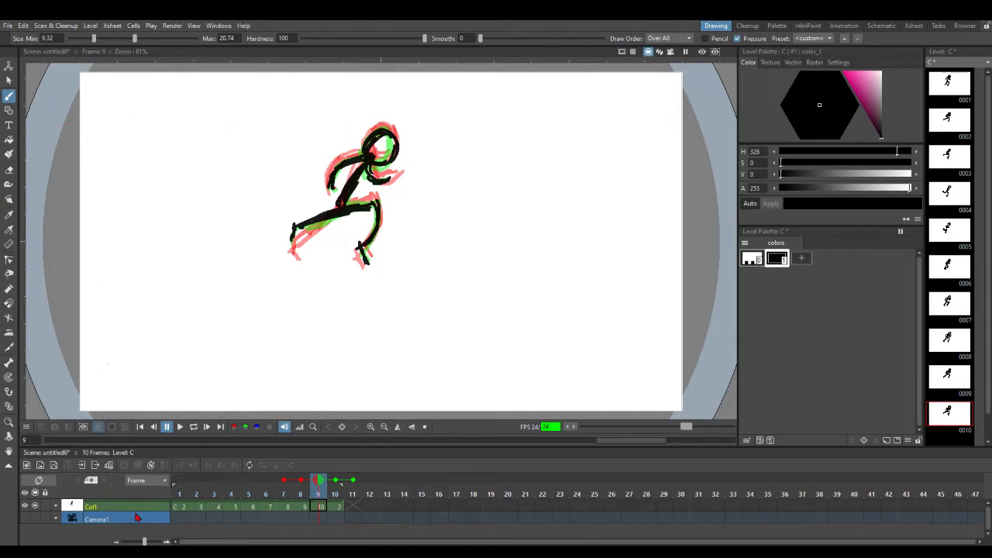
# Delete the copied first drawing from frame 10 and play the run loop with and without it.
pyautogui.click(193, 427)
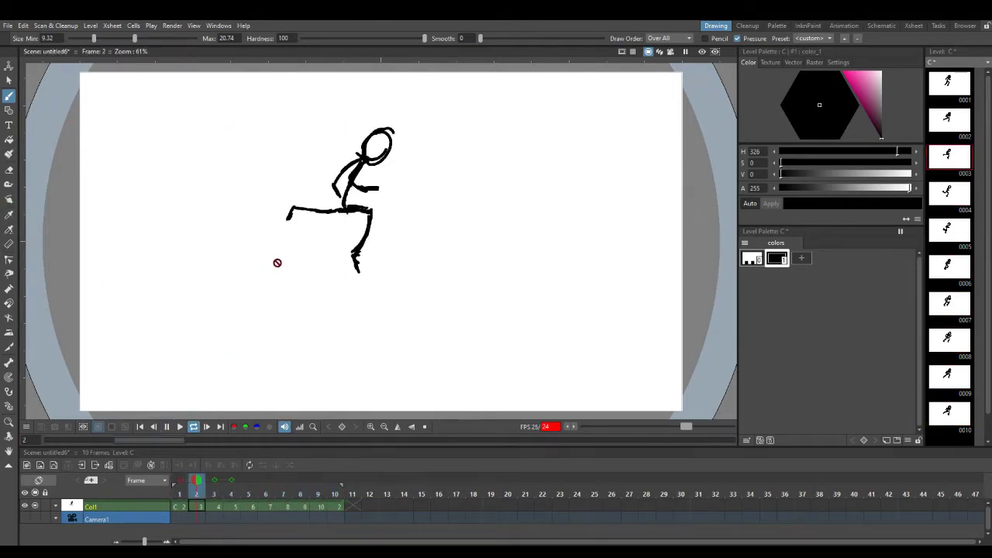
pyautogui.click(193, 427)
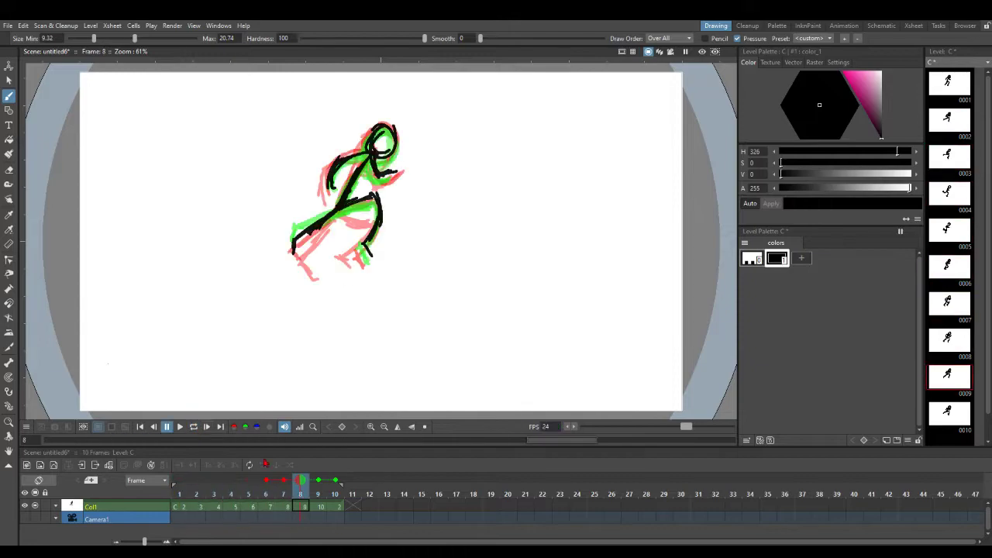
pyautogui.click(341, 510)
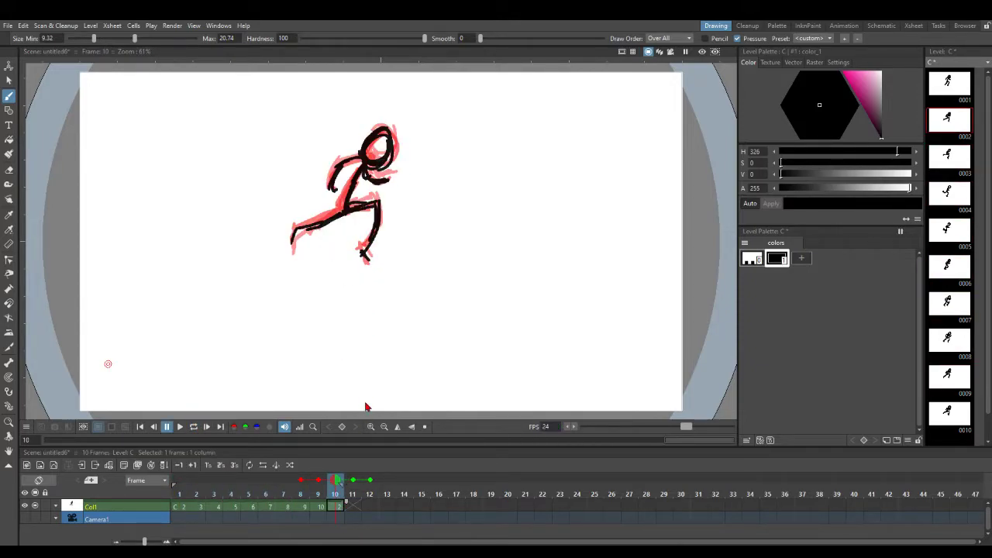
pyautogui.press('Delete')
pyautogui.click(193, 426)
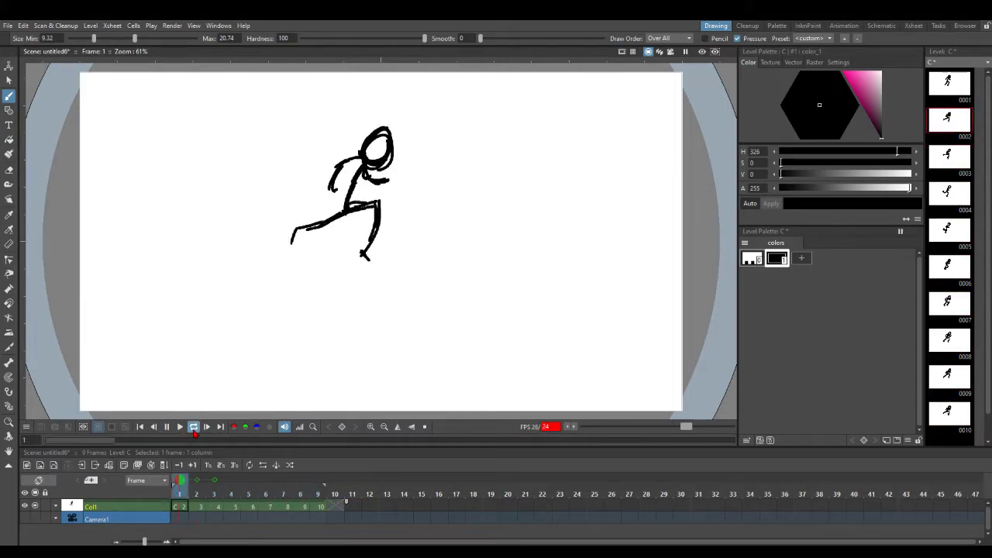
pyautogui.click(193, 427)
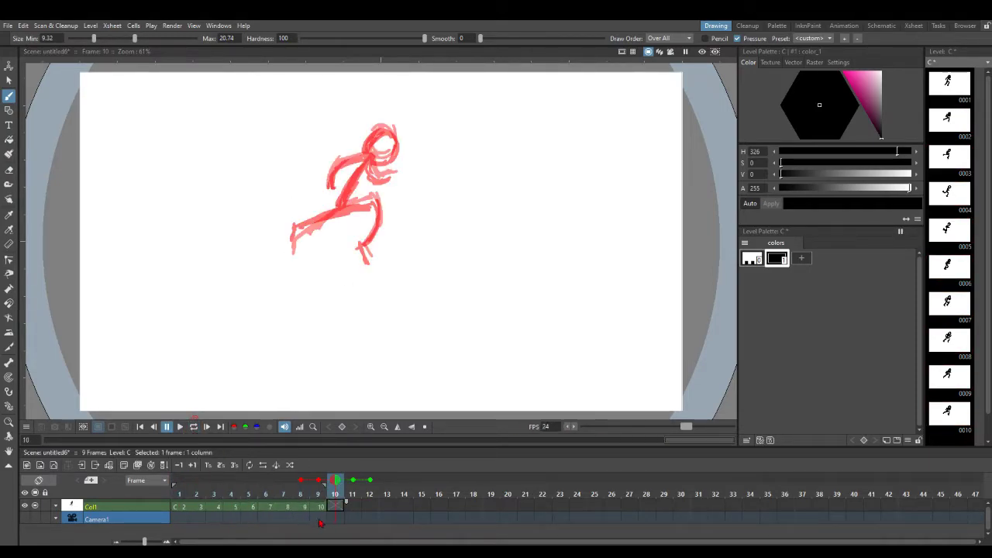
# Fill frame 10 by holding frame 9's drawing for one more frame, and play the loop to check it.
pyautogui.click(319, 508)
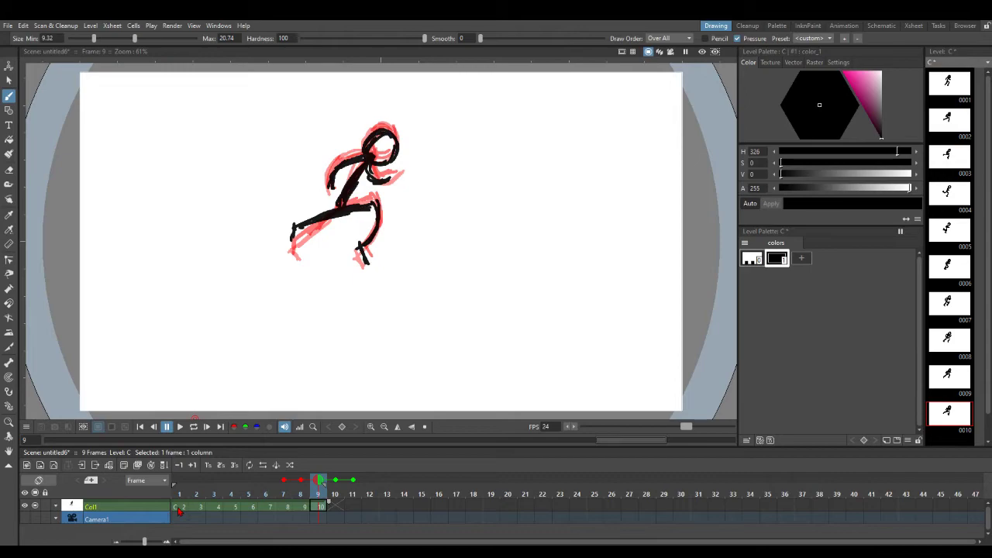
pyautogui.click(179, 509)
pyautogui.click(345, 507)
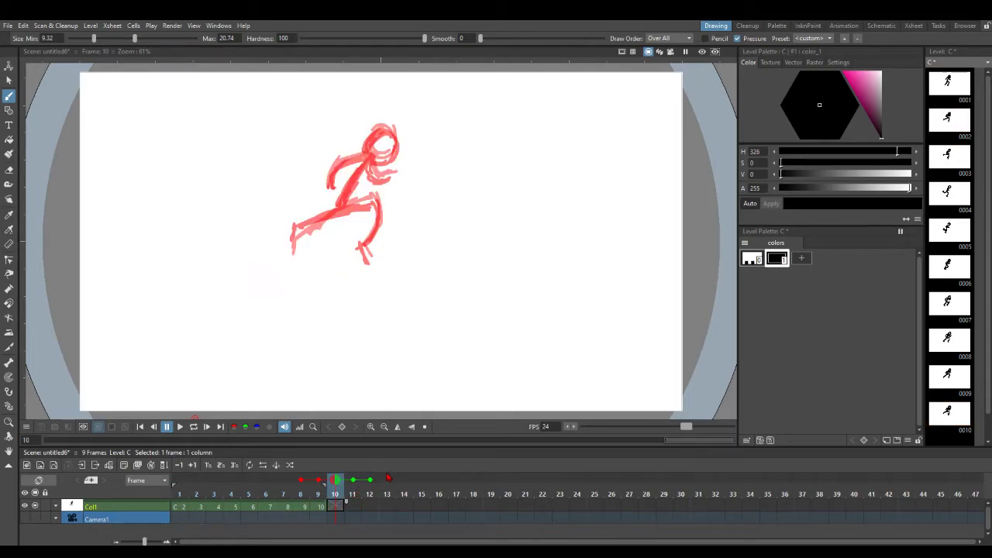
pyautogui.hotkey('ctrl', 'v')
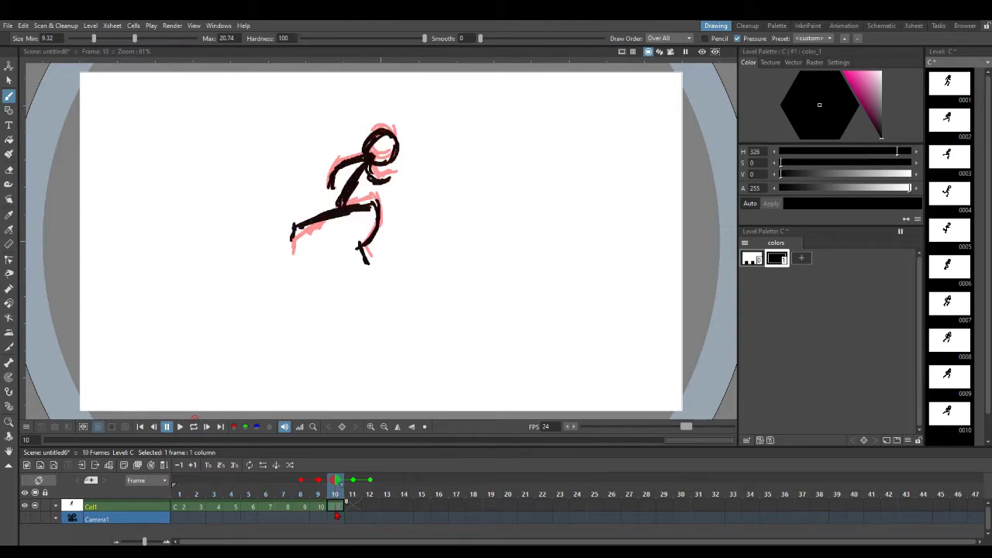
pyautogui.click(180, 434)
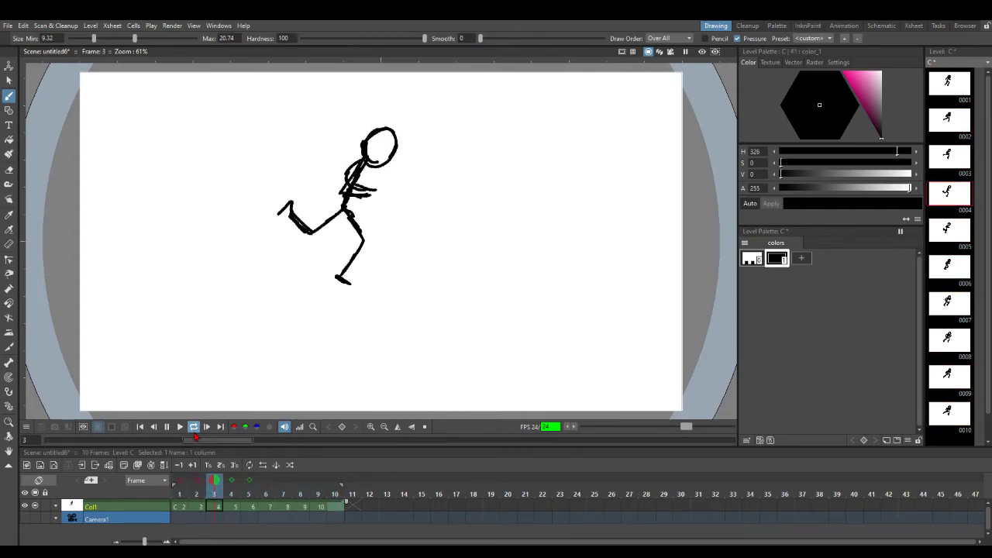
pyautogui.click(193, 429)
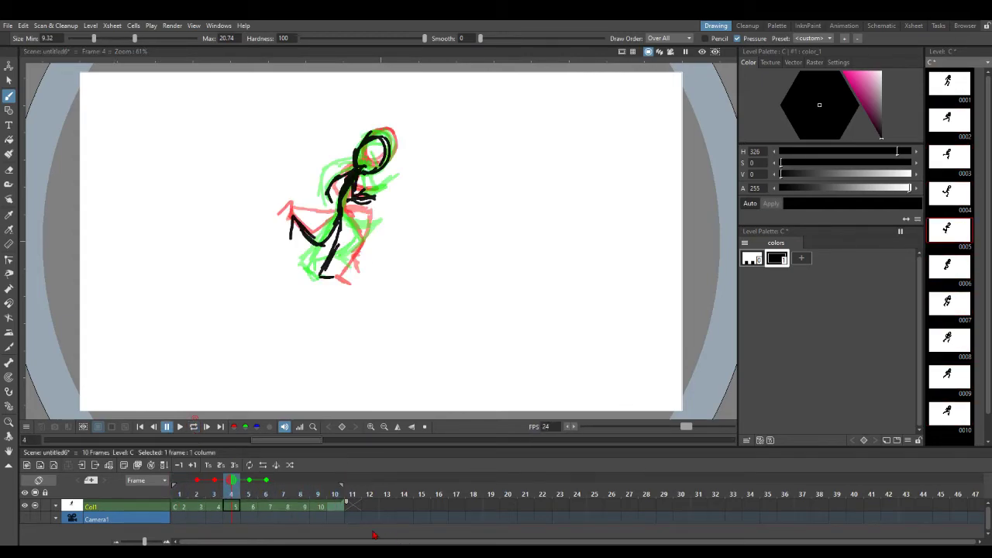
# Select the whole runner on frame 8 with a rectangular selection and move it by about X 0.78 mm, Y 1.57 mm.
pyautogui.click(296, 510)
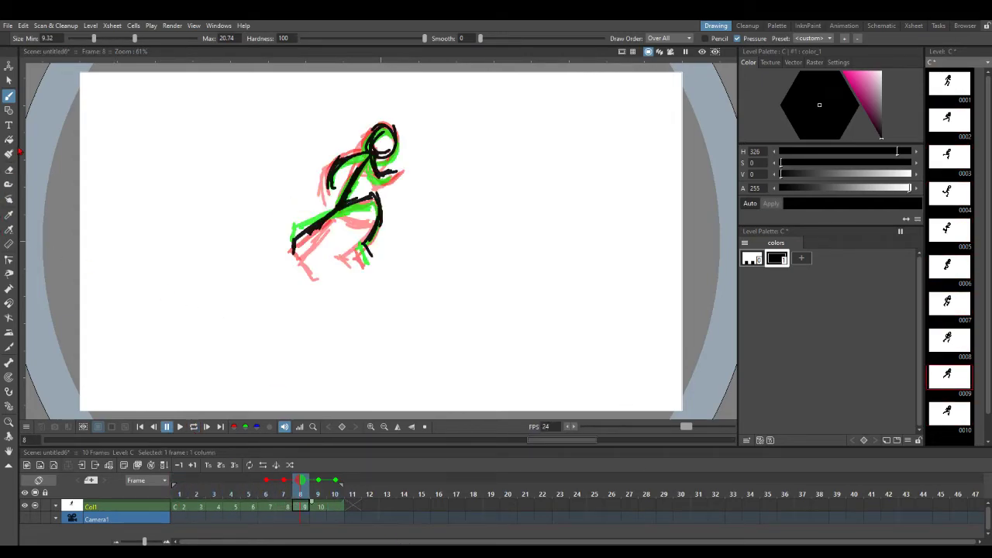
pyautogui.press('s')
pyautogui.moveTo(241, 321); pyautogui.dragTo(466, 84)
pyautogui.moveTo(381, 219); pyautogui.dragTo(383, 214)
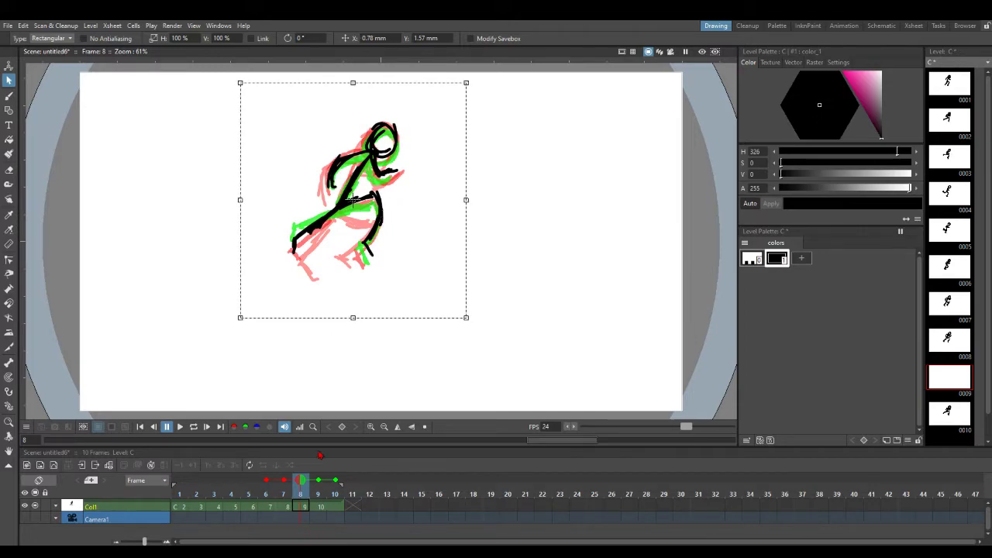
# Select the whole runner on frame 9 and move it straight up by about 4.71 mm.
pyautogui.press('.')
pyautogui.moveTo(239, 338); pyautogui.dragTo(442, 78)
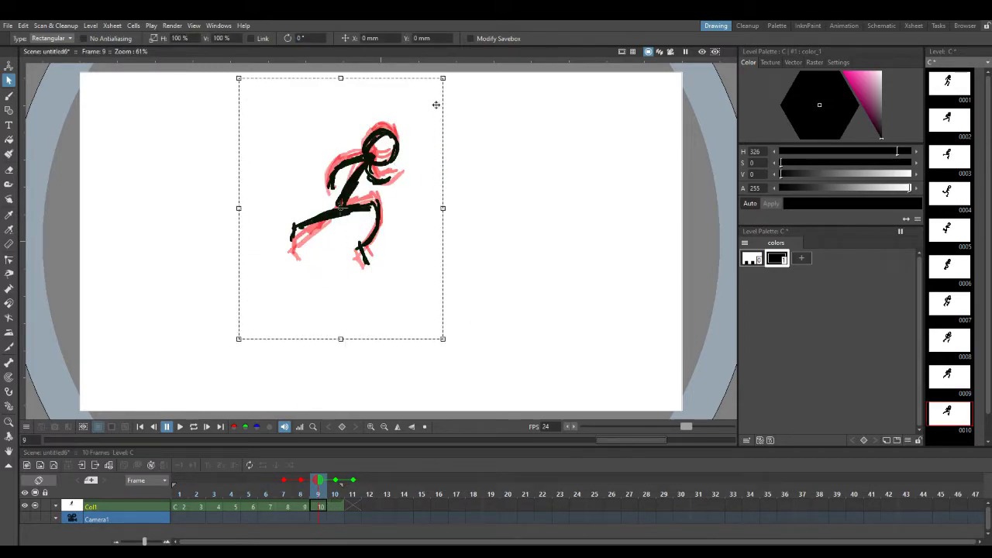
pyautogui.moveTo(374, 206); pyautogui.dragTo(373, 203)
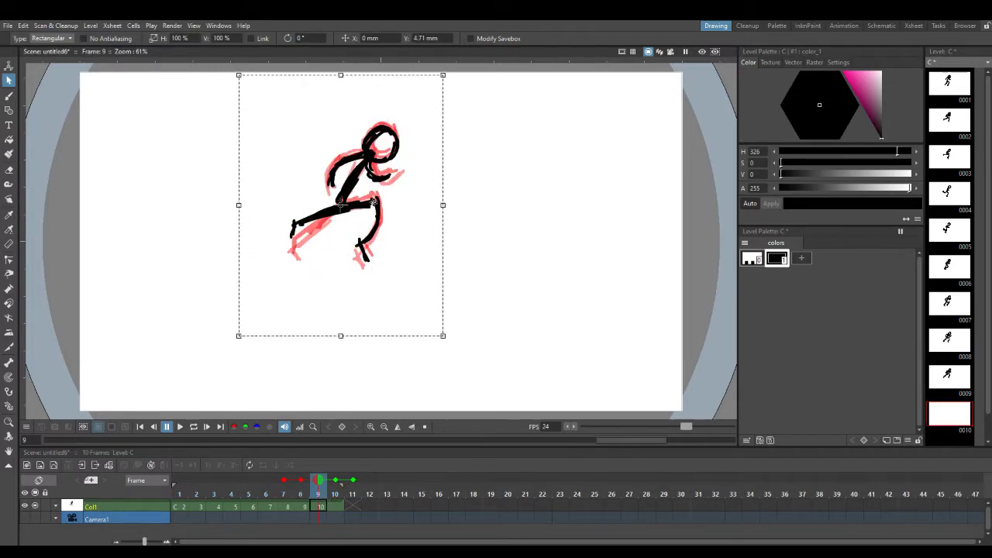
pyautogui.click(324, 509)
pyautogui.click(334, 509)
pyautogui.press("'")
pyautogui.hotkey('ctrl', 'z')
pyautogui.click(330, 508)
pyautogui.press("'")
pyautogui.hotkey('ctrl', 'z')
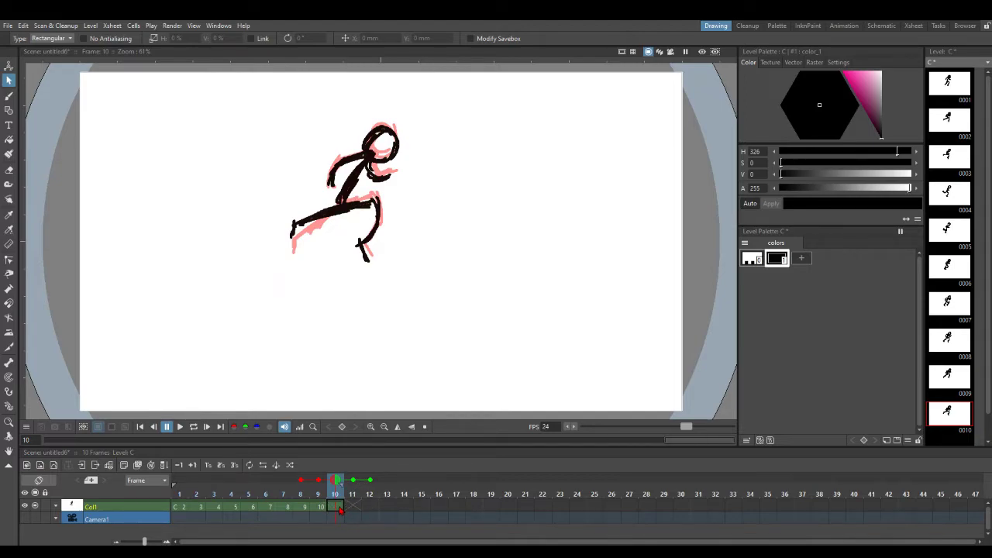
# Extend the exposure of the last drawing from frame 10 to frame 11 and go to frame 11.
pyautogui.click(337, 509)
pyautogui.press("'")
pyautogui.click(352, 507)
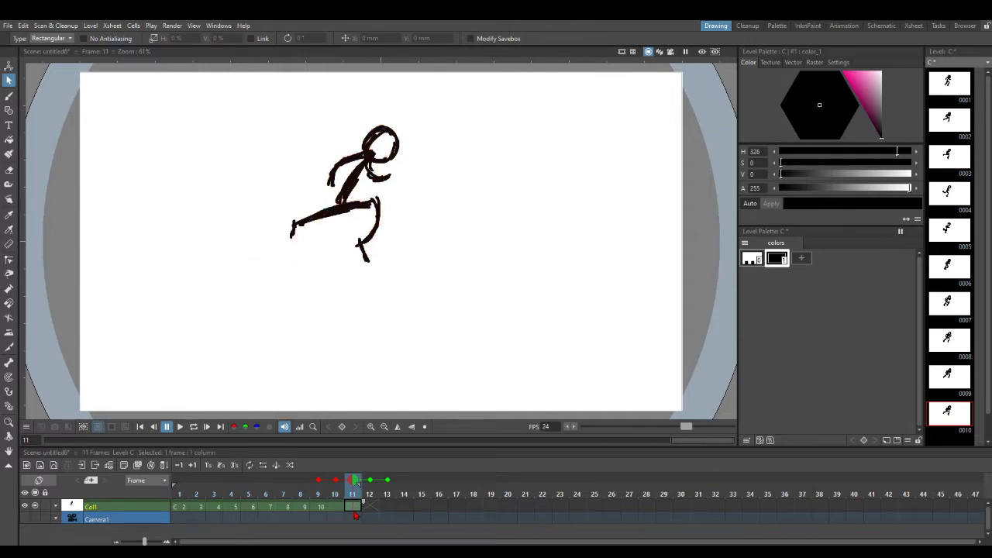
# Try to select the whole runner on frame 11 and move it slightly down.
pyautogui.moveTo(245, 256); pyautogui.dragTo(485, 101)
pyautogui.click(473, 341)
pyautogui.moveTo(309, 113); pyautogui.dragTo(457, 301)
pyautogui.click(237, 96)
pyautogui.moveTo(373, 207); pyautogui.dragTo(374, 212)
pyautogui.click(555, 222)
pyautogui.press('b')
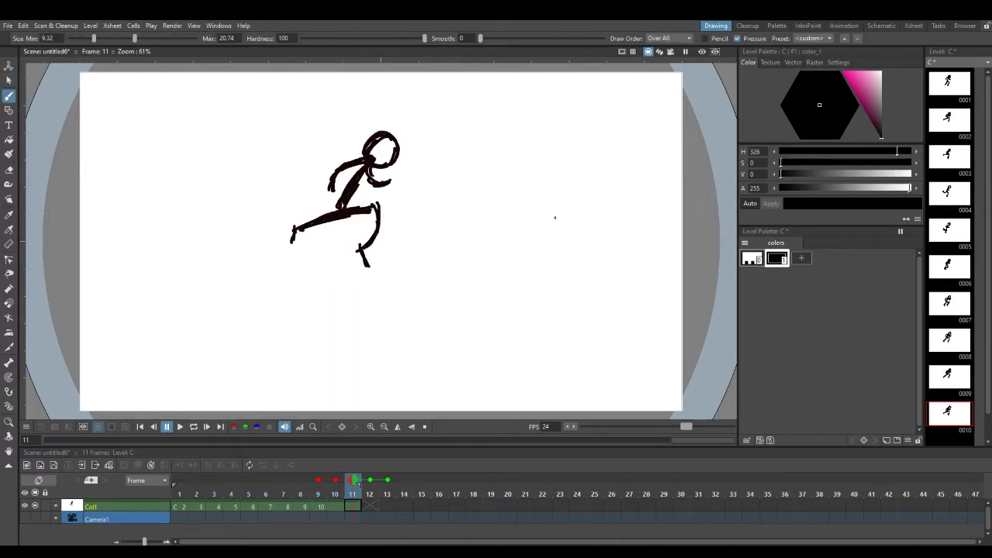
# Try to erase the runner's legs on frame 11 and redraw them starting with a horizontal back thigh.
pyautogui.press('a')
pyautogui.moveTo(290, 243)
pyautogui.mouseDown()
pyautogui.moveTo(329, 213)
pyautogui.moveTo(340, 220)
pyautogui.moveTo(331, 221)
pyautogui.moveTo(383, 211)
pyautogui.moveTo(367, 222)
pyautogui.moveTo(361, 266)
pyautogui.mouseUp()
pyautogui.press('b')
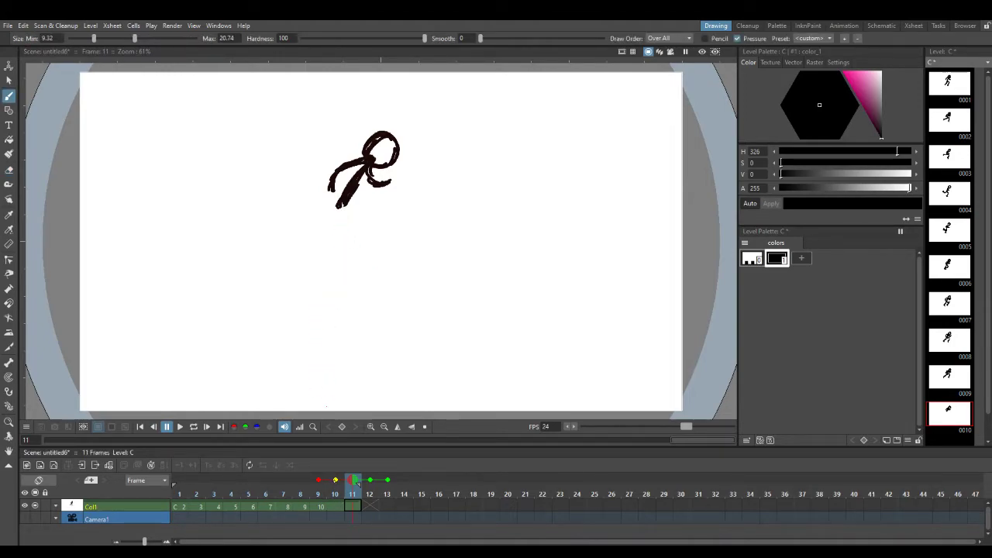
pyautogui.moveTo(295, 207); pyautogui.dragTo(360, 213)
pyautogui.moveTo(297, 208); pyautogui.dragTo(385, 215)
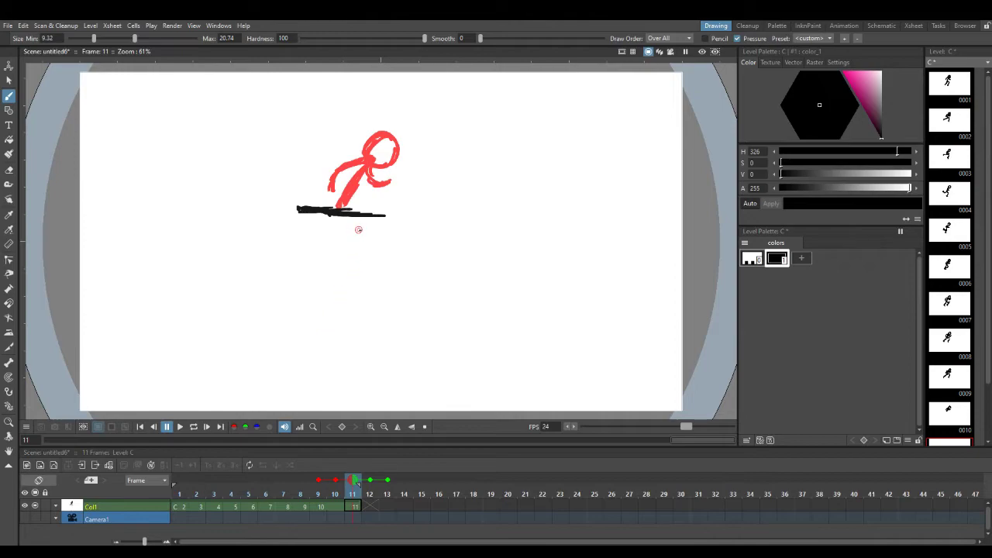
# Undo the leg strokes, the leg erasing and the runner's move on frame 11.
pyautogui.hotkey('ctrl', 'z')
pyautogui.hotkey('ctrl', 'z')
pyautogui.hotkey('ctrl', 'z')
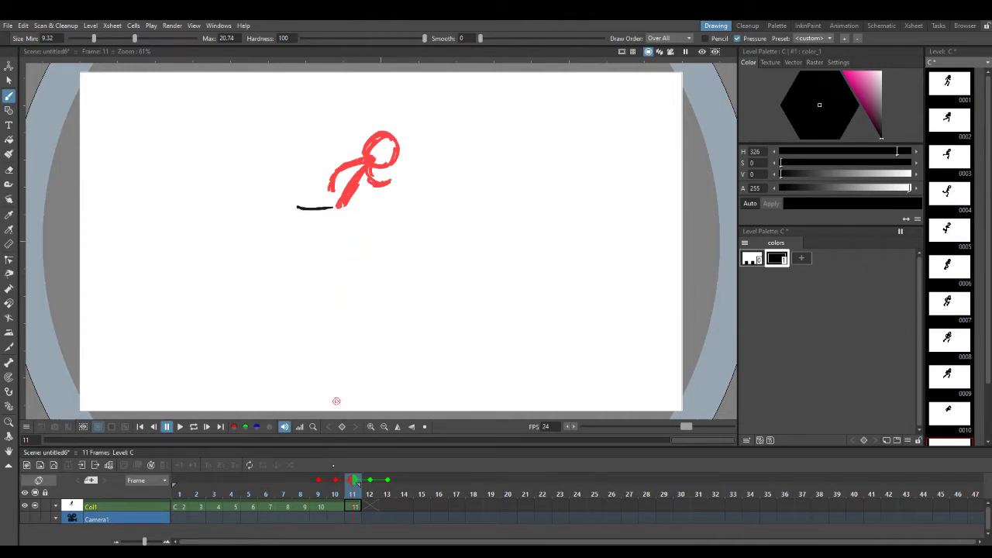
pyautogui.hotkey('ctrl', 'z')
pyautogui.hotkey('ctrl', 'z')
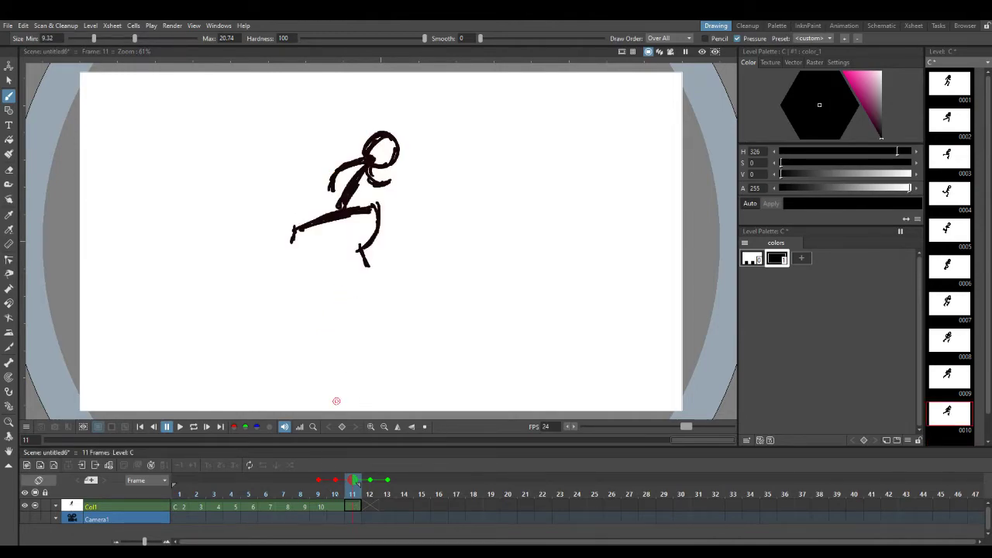
pyautogui.hotkey('ctrl', 'z')
# Draw a new running pose on frame 11 with the back leg raised horizontally, plus bent front leg, torso, arms and head.
pyautogui.click(356, 482)
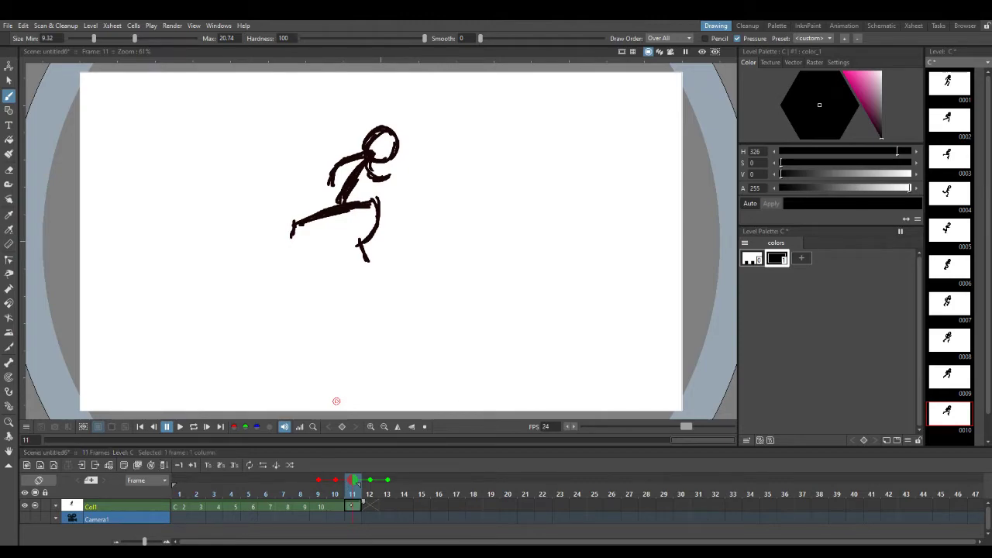
pyautogui.moveTo(312, 208)
pyautogui.mouseDown()
pyautogui.moveTo(368, 197)
pyautogui.moveTo(313, 203)
pyautogui.moveTo(372, 200)
pyautogui.moveTo(381, 217)
pyautogui.moveTo(366, 209)
pyautogui.moveTo(367, 263)
pyautogui.mouseUp()
pyautogui.moveTo(293, 203); pyautogui.dragTo(289, 218)
pyautogui.moveTo(341, 200)
pyautogui.mouseDown()
pyautogui.moveTo(367, 162)
pyautogui.moveTo(386, 177)
pyautogui.moveTo(348, 166)
pyautogui.moveTo(333, 184)
pyautogui.moveTo(371, 133)
pyautogui.moveTo(400, 137)
pyautogui.moveTo(388, 160)
pyautogui.moveTo(385, 146)
pyautogui.moveTo(397, 141)
pyautogui.mouseUp()
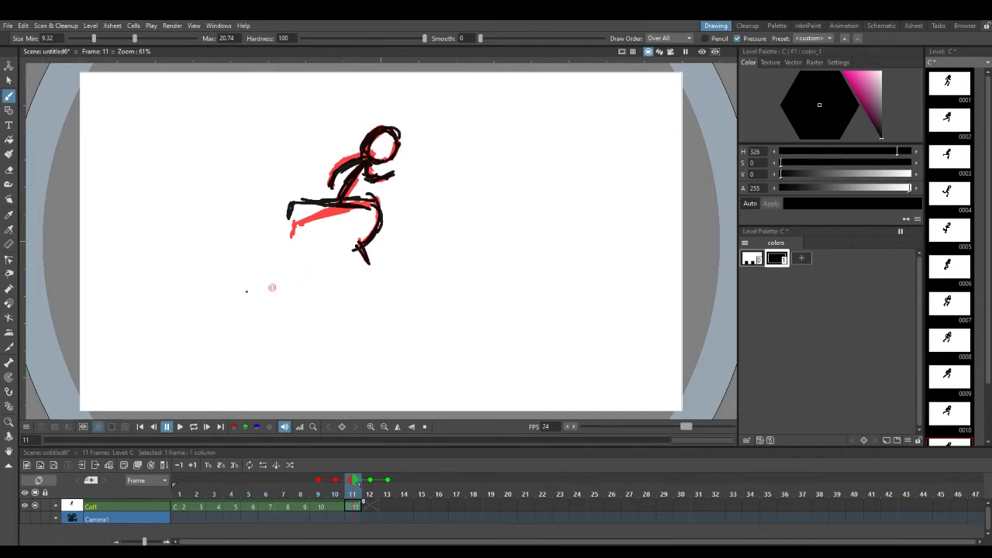
# Select the whole runner on frame 11, move it by about Y -1.57 mm, and play the loop to check it.
pyautogui.click(8, 79)
pyautogui.moveTo(240, 318)
pyautogui.mouseDown()
pyautogui.moveTo(286, 245)
pyautogui.moveTo(428, 84)
pyautogui.mouseUp()
pyautogui.moveTo(379, 162); pyautogui.dragTo(377, 163)
pyautogui.click(246, 255)
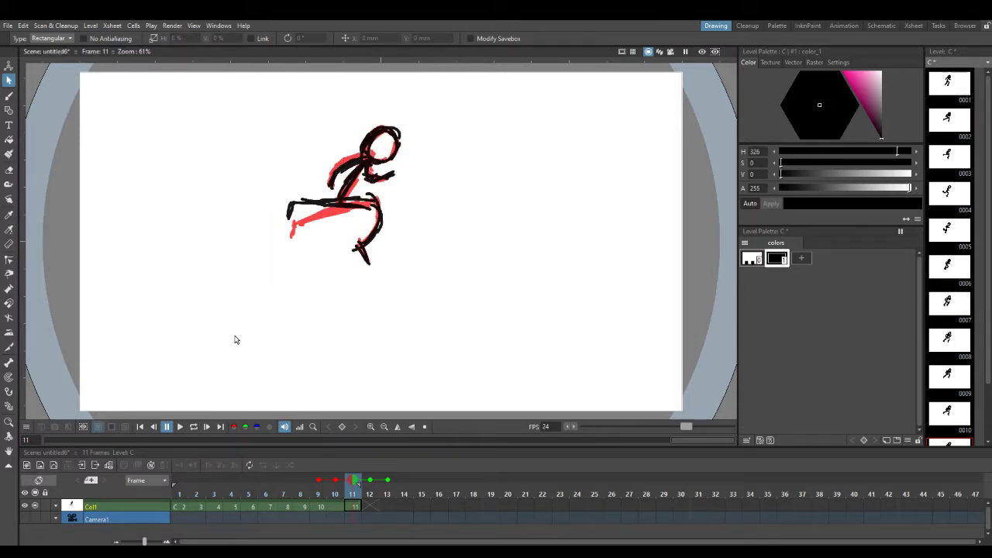
pyautogui.moveTo(242, 295); pyautogui.dragTo(478, 105)
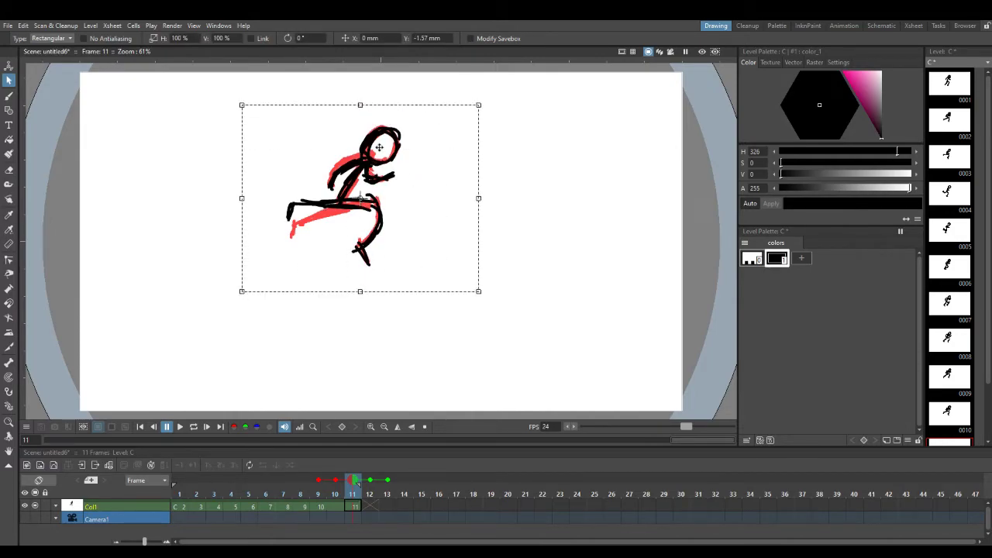
pyautogui.click(193, 426)
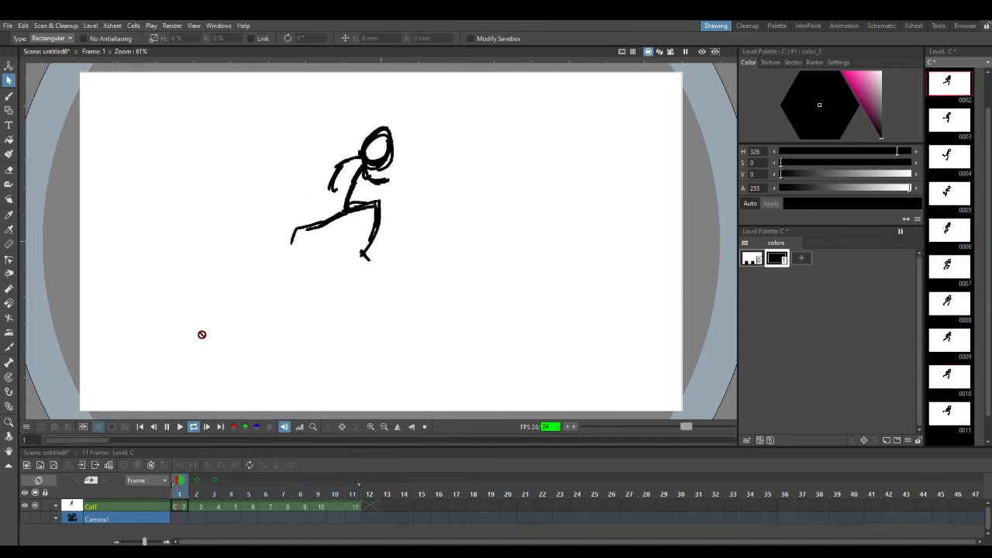
pyautogui.click(166, 426)
# Go to frame 1 and set the onion skin to show only frame 11, turning it off for frames 2 and 3.
pyautogui.click(180, 506)
pyautogui.click(352, 480)
pyautogui.click(214, 480)
pyautogui.click(198, 480)
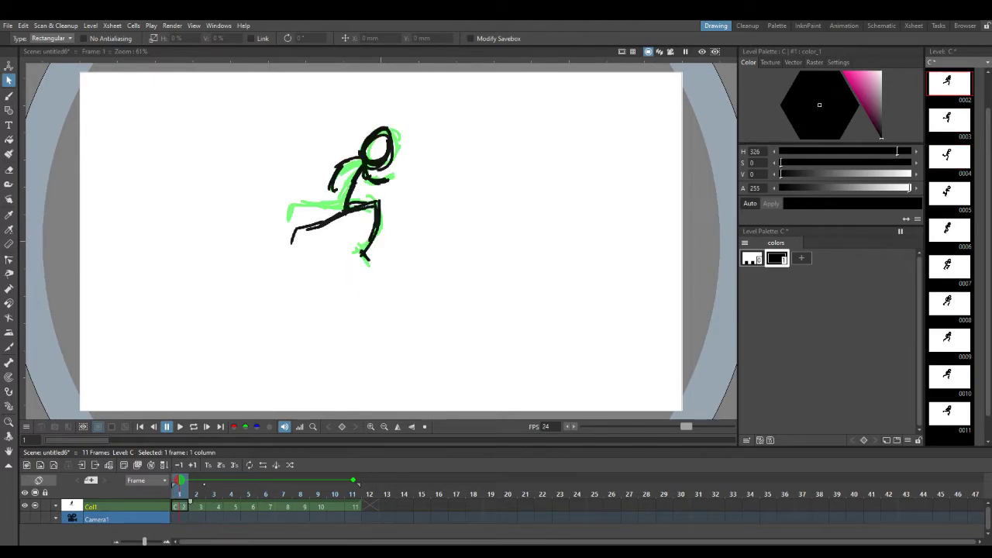
# Cut all eleven frames of the runner and paste them starting at frame 2, leaving frame 1 empty.
pyautogui.press('b')
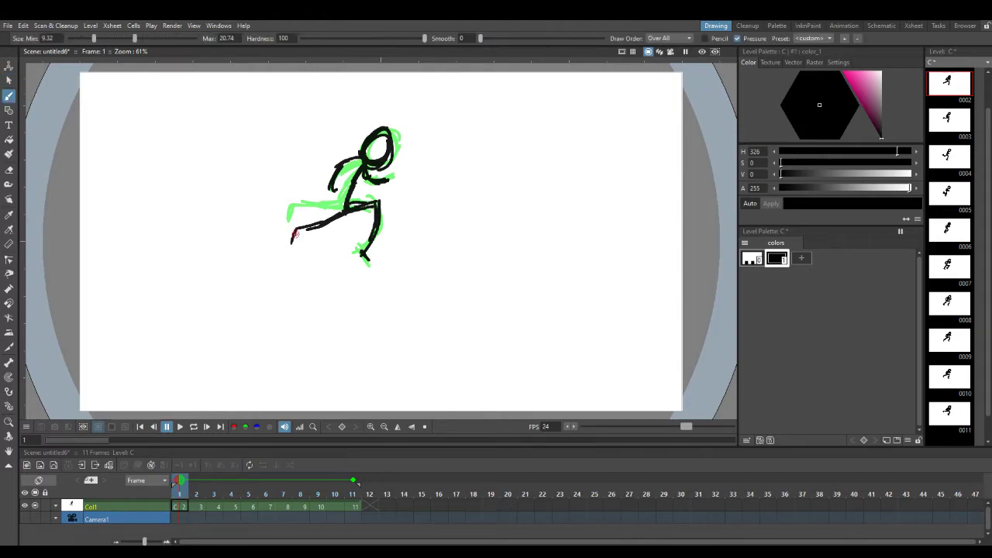
pyautogui.press('a')
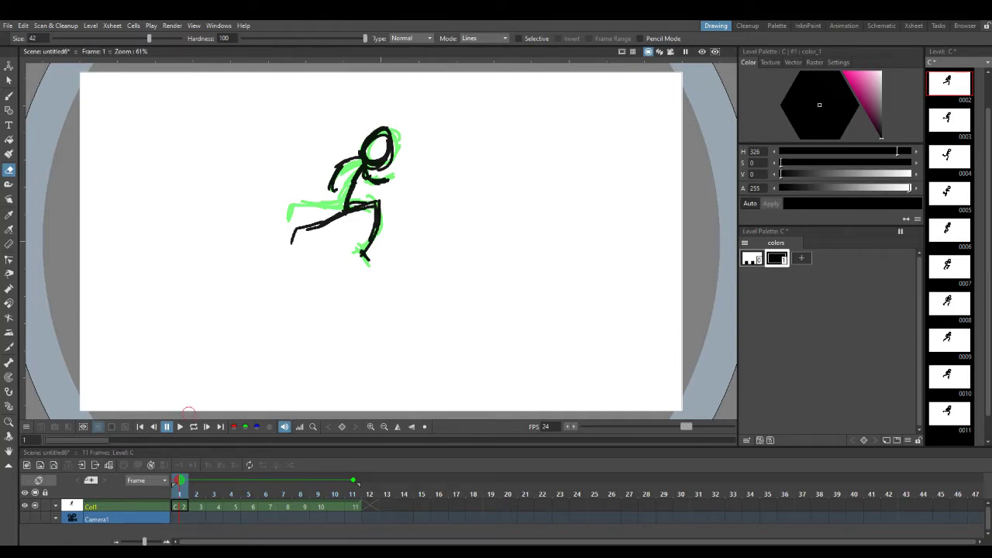
pyautogui.click(181, 505)
pyautogui.keyDown('shift'); pyautogui.click(355, 510); pyautogui.keyUp('shift')
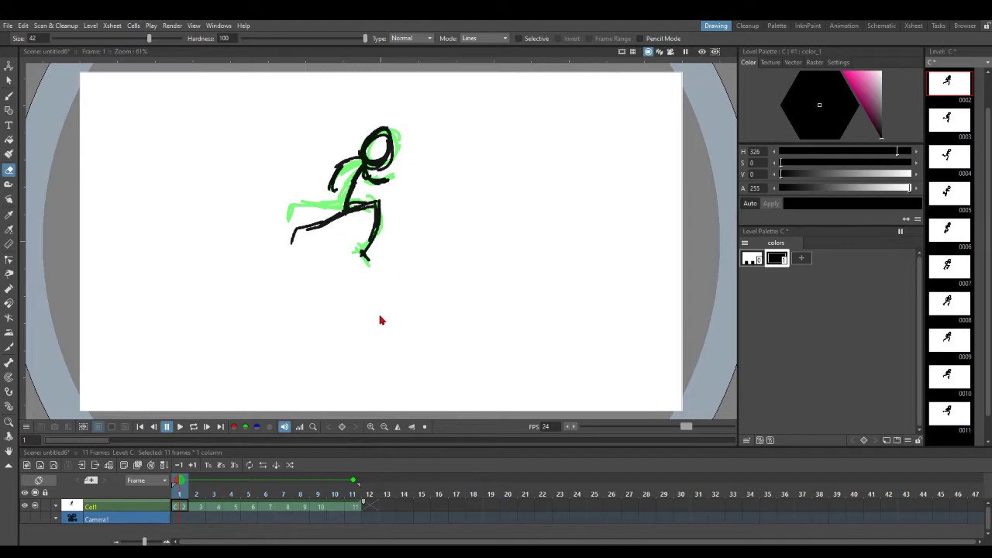
pyautogui.press('Delete')
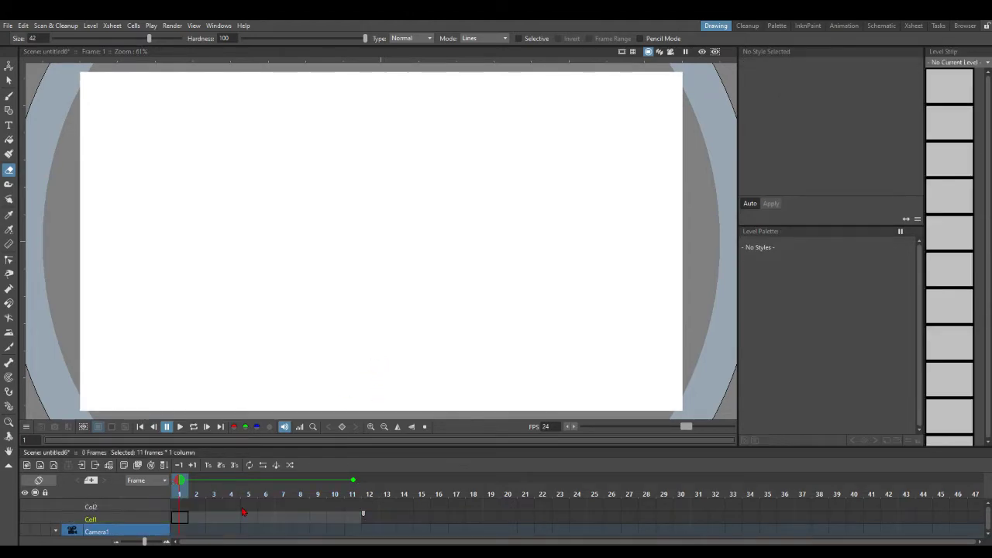
pyautogui.click(200, 517)
pyautogui.hotkey('ctrl', 'v')
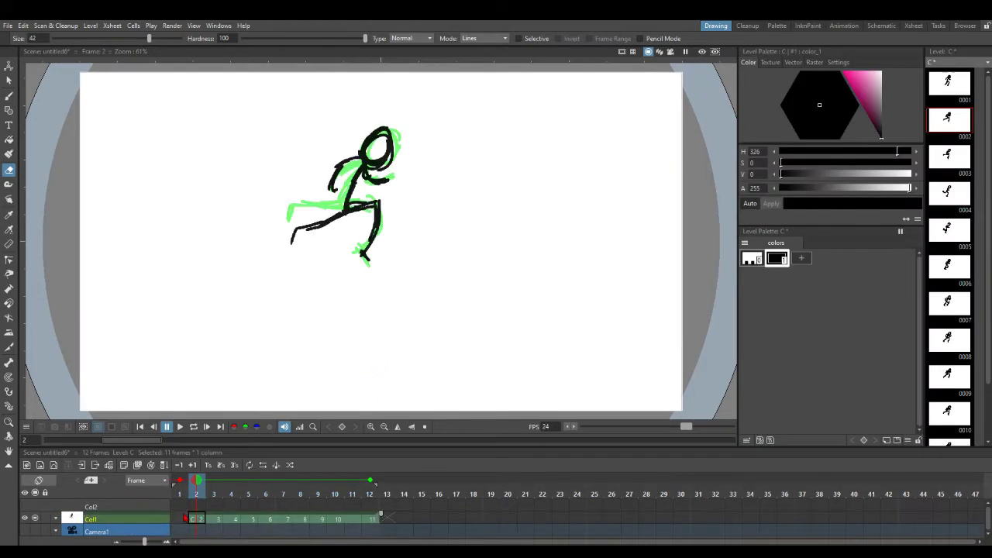
# Go to the empty frame 1 and set its onion skin to show frame 12 instead of frame 11.
pyautogui.click(186, 518)
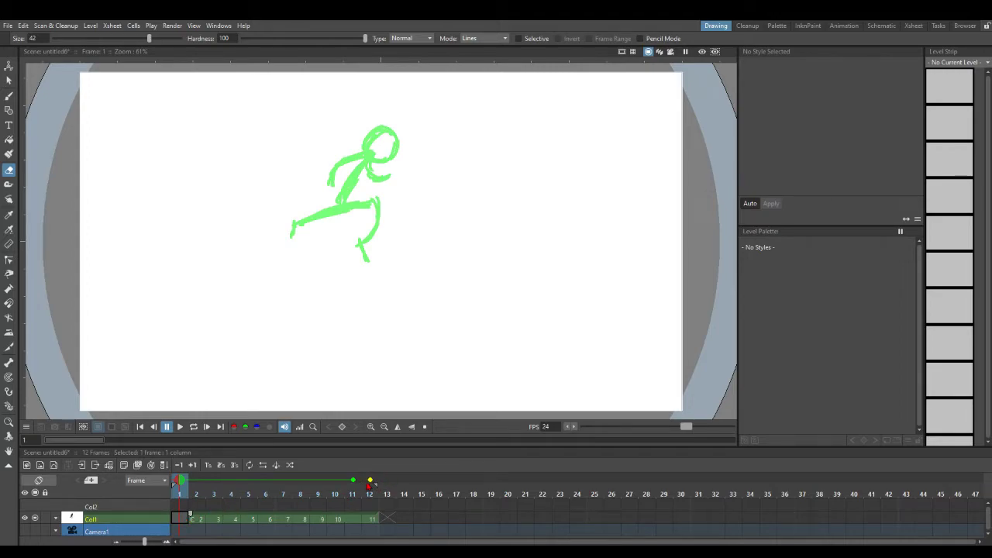
pyautogui.click(370, 481)
pyautogui.click(353, 481)
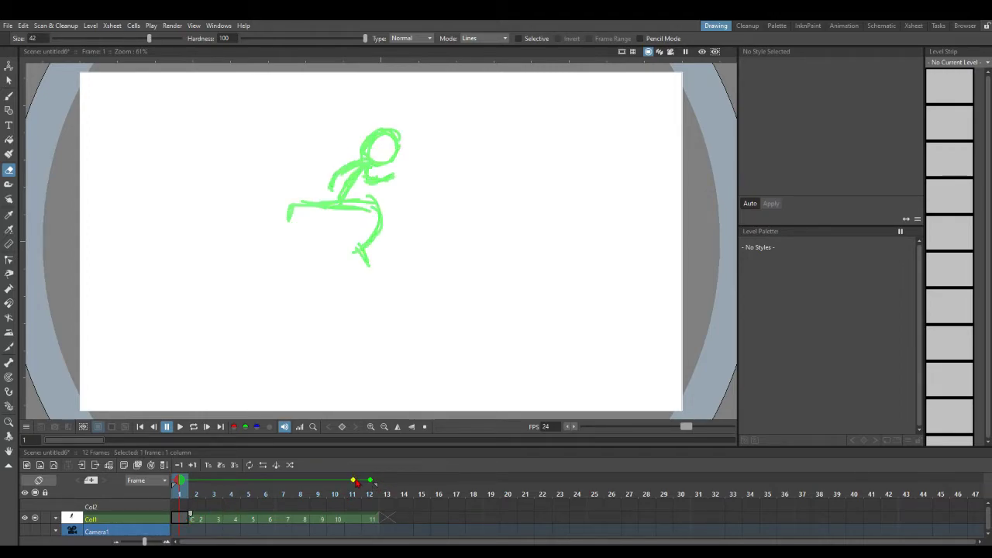
pyautogui.click(353, 481)
# Sketch the runner's legs and torso on frame 1 with the Brush, tracing the onion-skinned pose.
pyautogui.click(9, 95)
pyautogui.moveTo(293, 212)
pyautogui.mouseDown()
pyautogui.moveTo(358, 198)
pyautogui.moveTo(317, 207)
pyautogui.moveTo(369, 206)
pyautogui.moveTo(334, 203)
pyautogui.moveTo(369, 209)
pyautogui.moveTo(368, 229)
pyautogui.moveTo(381, 214)
pyautogui.moveTo(362, 246)
pyautogui.moveTo(382, 211)
pyautogui.moveTo(366, 259)
pyautogui.mouseUp()
pyautogui.moveTo(362, 246); pyautogui.dragTo(367, 258)
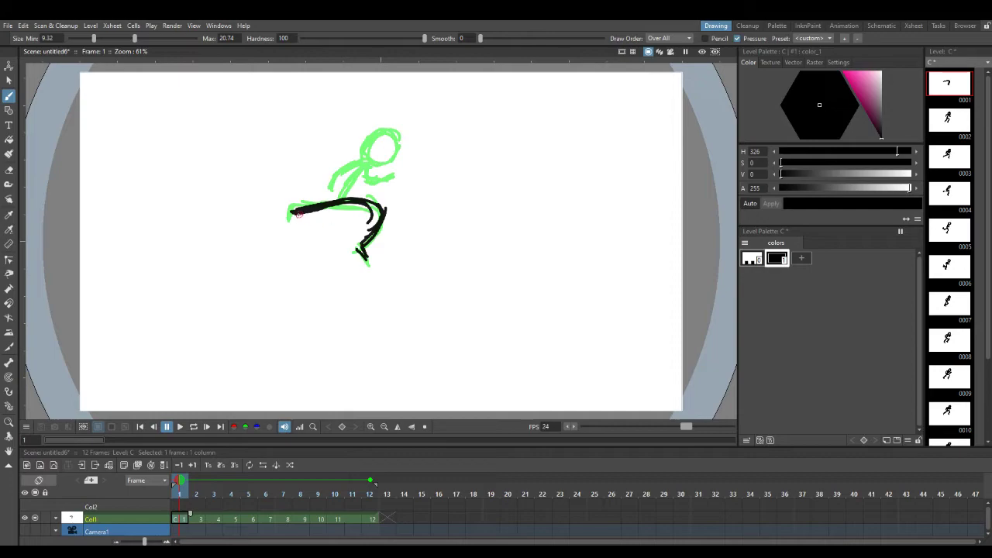
pyautogui.moveTo(339, 203); pyautogui.dragTo(366, 166)
# Add frame 2 to the onion skin of frame 1 and undo the leg and torso strokes drawn there.
pyautogui.click(197, 481)
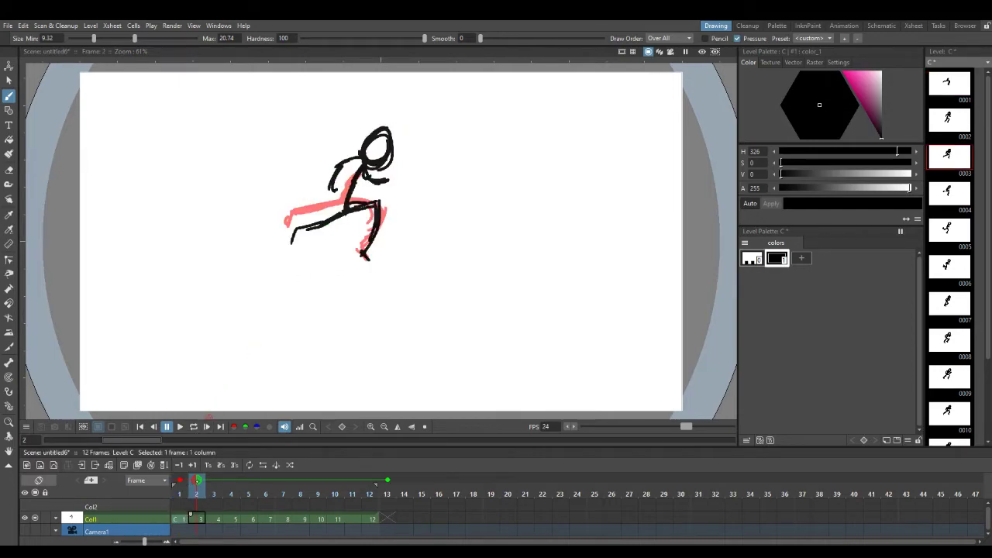
pyautogui.press(',')
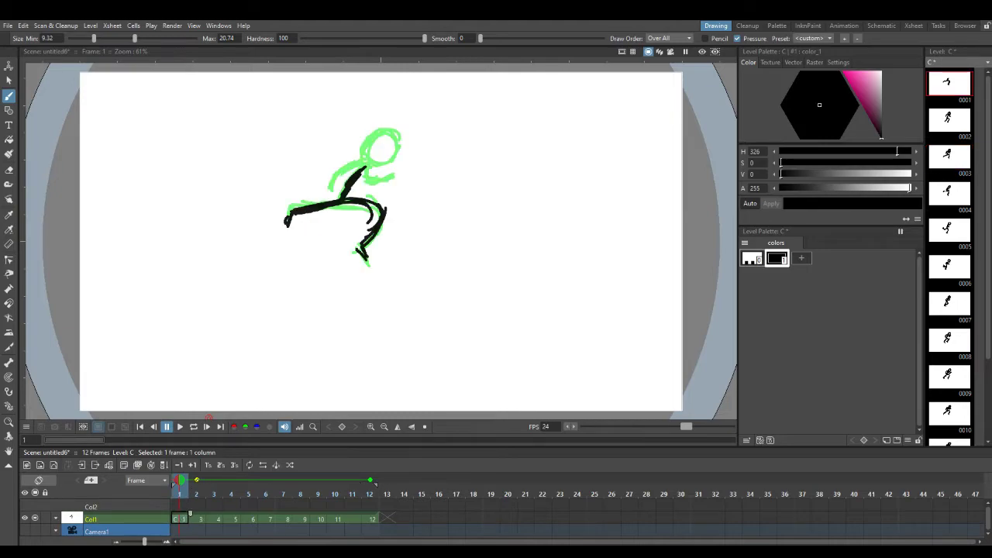
pyautogui.hotkey('ctrl', 'z')
pyautogui.hotkey('ctrl', 'z')
pyautogui.hotkey('ctrl', 'z')
pyautogui.hotkey('ctrl', 'z')
pyautogui.hotkey('ctrl', 'z')
pyautogui.hotkey('ctrl', 'z')
pyautogui.hotkey('ctrl', 'z')
pyautogui.hotkey('ctrl', 'z')
pyautogui.hotkey('ctrl', 'z')
pyautogui.hotkey('ctrl', 'z')
pyautogui.hotkey('ctrl', 'z')
pyautogui.hotkey('ctrl', 'z')
pyautogui.hotkey('ctrl', 'z')
pyautogui.hotkey('ctrl', 'z')
pyautogui.hotkey('ctrl', 'z')
pyautogui.hotkey('ctrl', 'z')
pyautogui.hotkey('ctrl', 'z')
# Draw the in-between runner on frame 1 between the two onion-skinned poses, with legs, torso, head and arms, and play the loop.
pyautogui.moveTo(297, 213)
pyautogui.mouseDown()
pyautogui.moveTo(371, 201)
pyautogui.moveTo(345, 207)
pyautogui.moveTo(375, 206)
pyautogui.moveTo(364, 257)
pyautogui.mouseUp()
pyautogui.moveTo(342, 203)
pyautogui.mouseDown()
pyautogui.moveTo(364, 147)
pyautogui.moveTo(388, 147)
pyautogui.moveTo(386, 136)
pyautogui.moveTo(375, 165)
pyautogui.moveTo(363, 158)
pyautogui.moveTo(337, 180)
pyautogui.moveTo(342, 165)
pyautogui.moveTo(346, 192)
pyautogui.mouseUp()
pyautogui.moveTo(364, 164)
pyautogui.mouseDown()
pyautogui.moveTo(371, 179)
pyautogui.moveTo(395, 170)
pyautogui.mouseUp()
pyautogui.hotkey('ctrl', 'z')
pyautogui.hotkey('ctrl', 'z')
pyautogui.hotkey('ctrl', 'z')
pyautogui.hotkey('ctrl', 'z')
pyautogui.hotkey('ctrl', 'z')
pyautogui.hotkey('ctrl', 'z')
pyautogui.hotkey('ctrl', 'z')
pyautogui.moveTo(332, 177)
pyautogui.mouseDown()
pyautogui.moveTo(328, 187)
pyautogui.moveTo(341, 166)
pyautogui.moveTo(359, 161)
pyautogui.moveTo(372, 182)
pyautogui.moveTo(397, 173)
pyautogui.mouseUp()
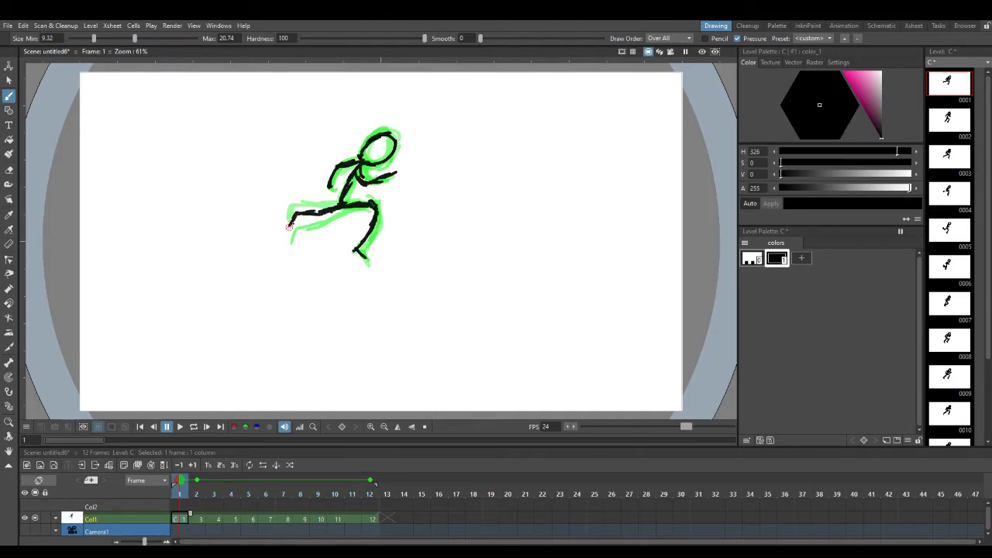
pyautogui.click(193, 427)
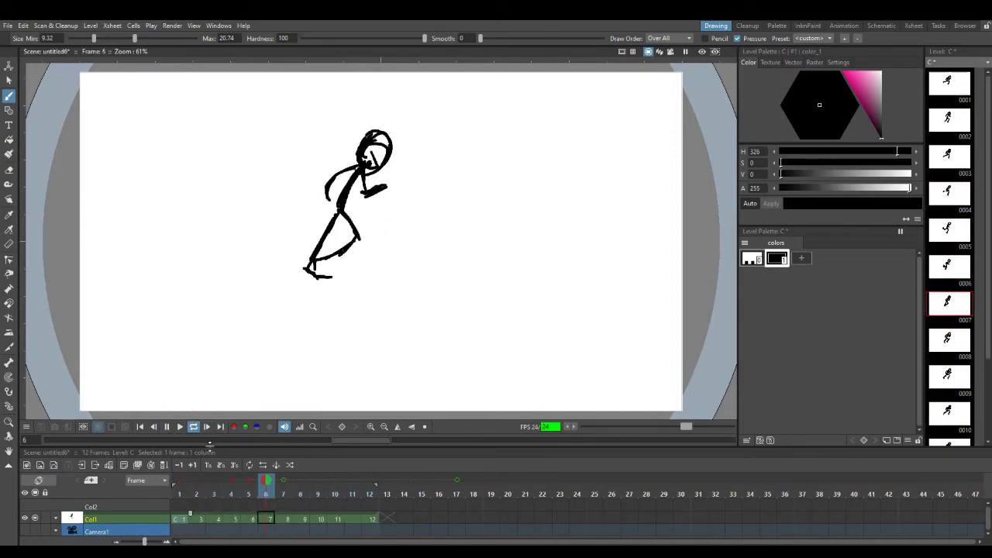
pyautogui.click(194, 427)
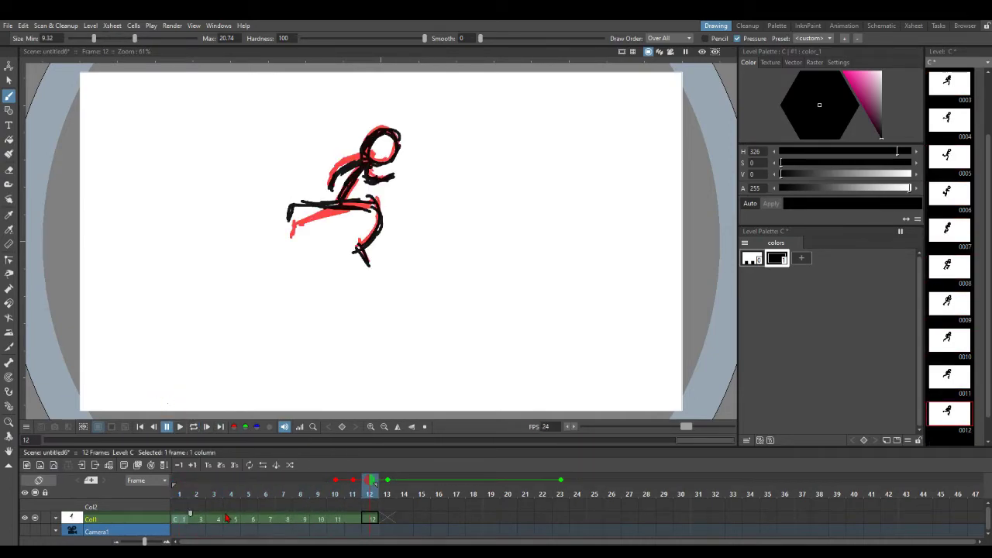
# Copy the drawing on frame 12 and insert it at frame 11.
pyautogui.click(367, 523)
pyautogui.moveTo(364, 523); pyautogui.dragTo(358, 521)
pyautogui.hotkey('shift', 'Right')
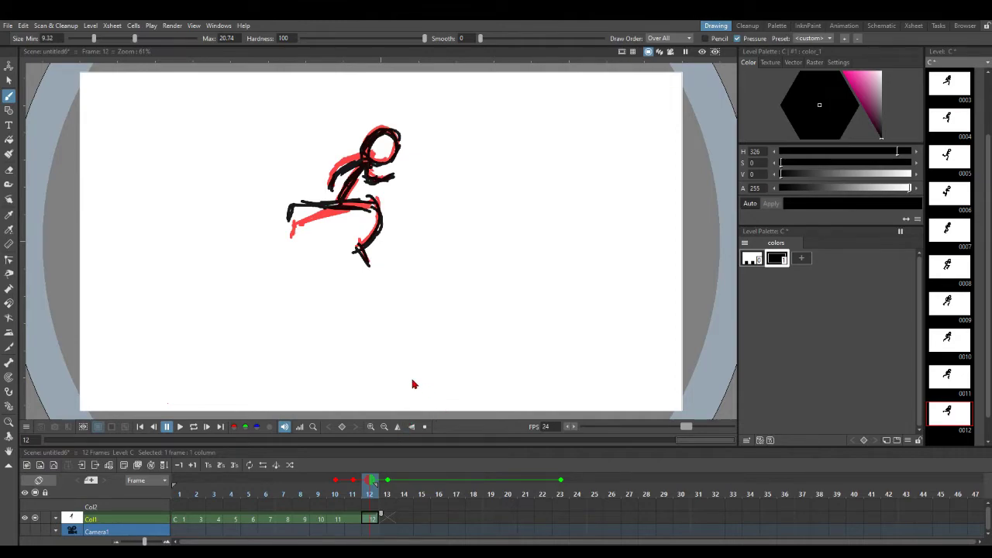
pyautogui.click(355, 519)
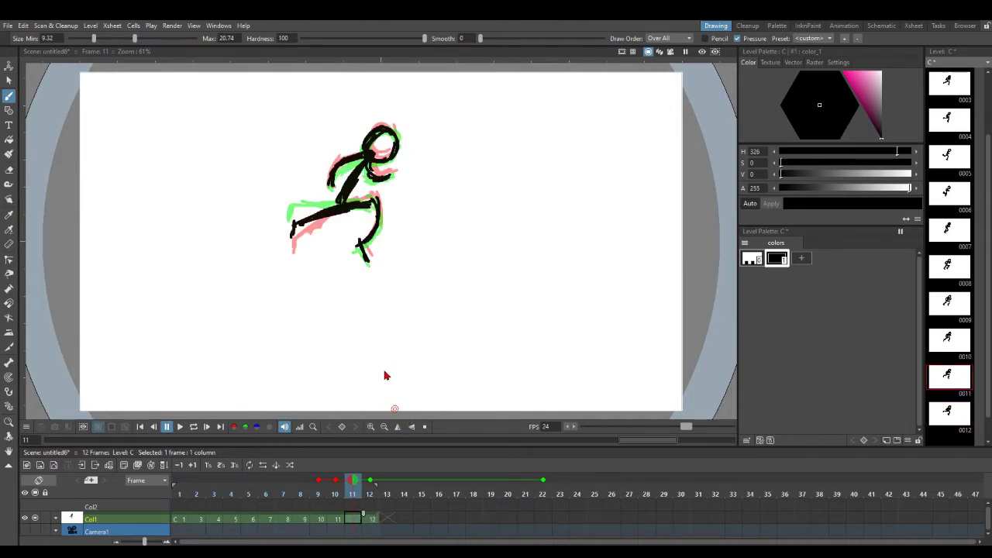
pyautogui.hotkey('ctrl', 'v')
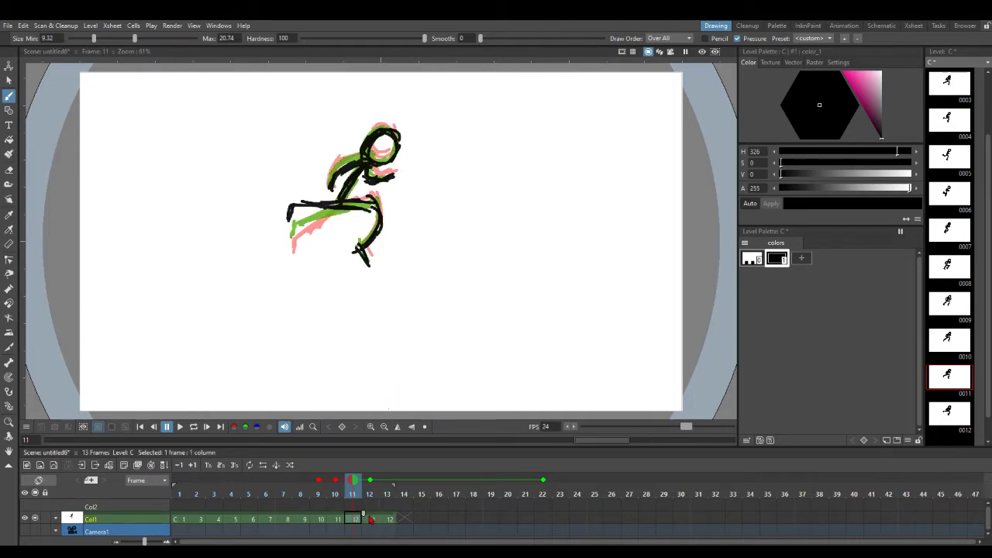
# Delete the cells on frames 13 and 12 so the animation ends at frame 11.
pyautogui.click(370, 519)
pyautogui.press('BackSpace')
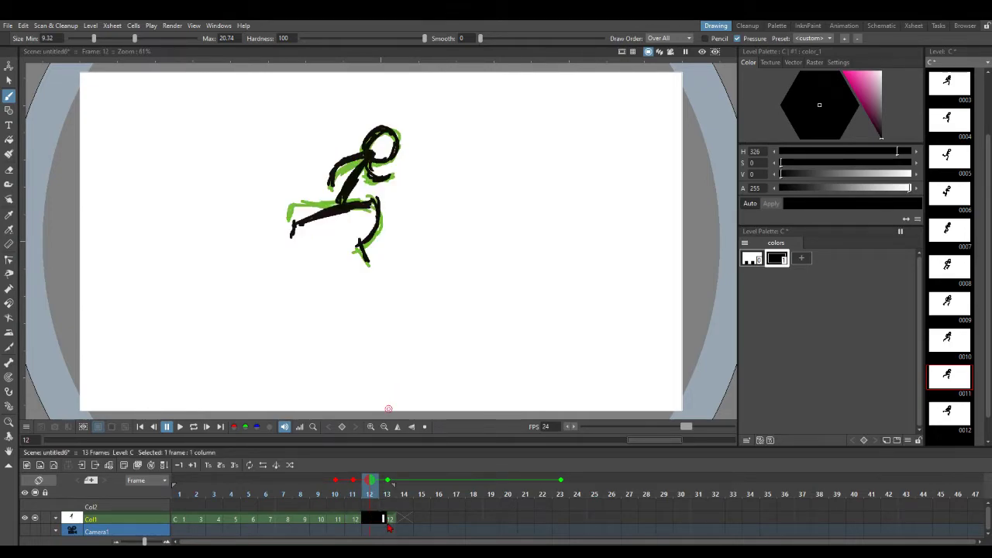
pyautogui.click(387, 523)
pyautogui.press('Delete')
pyautogui.click(372, 523)
pyautogui.press('Delete')
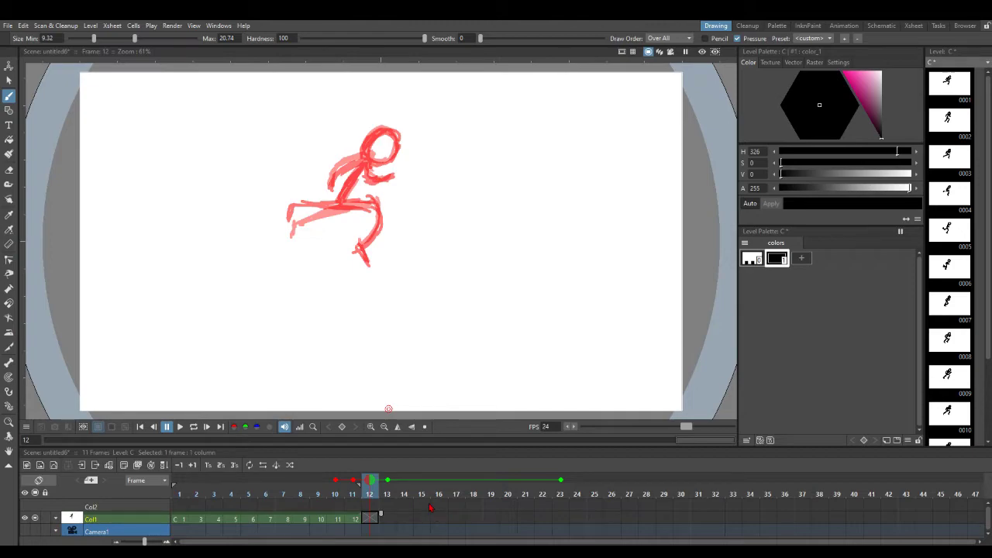
# Compare the loop with and without frame 12 by undoing its deletion, playing the loop, and deleting the frame again.
pyautogui.hotkey('ctrl', 'z')
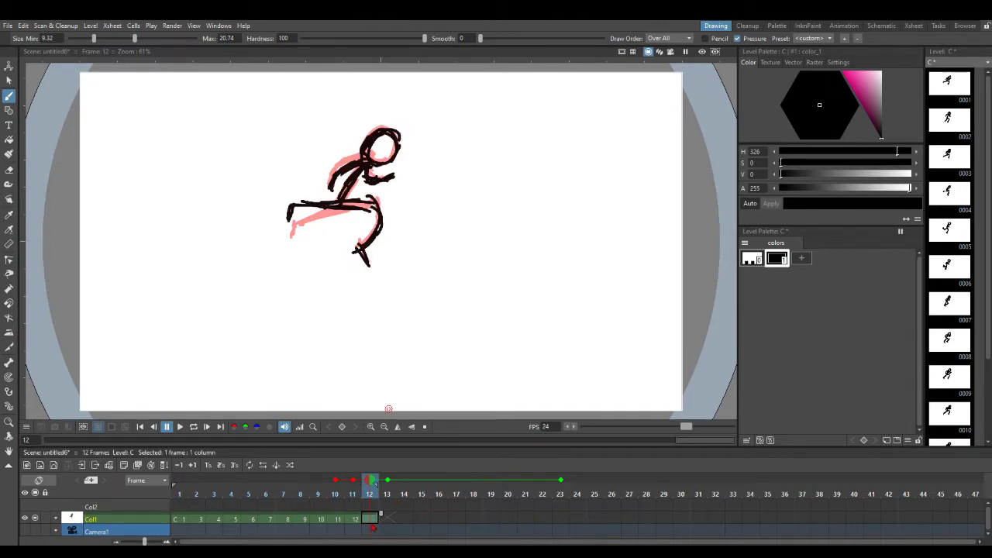
pyautogui.click(193, 427)
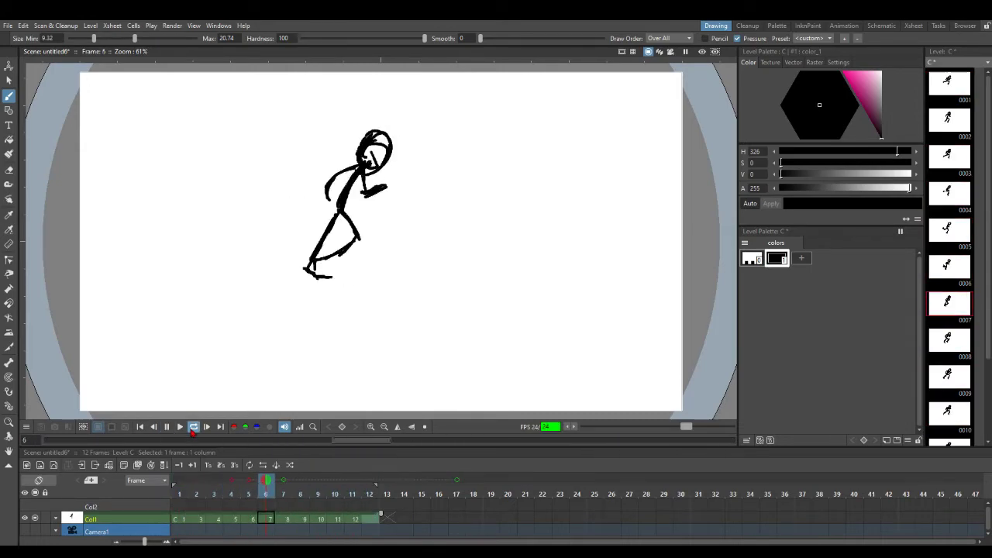
pyautogui.click(191, 430)
pyautogui.click(371, 518)
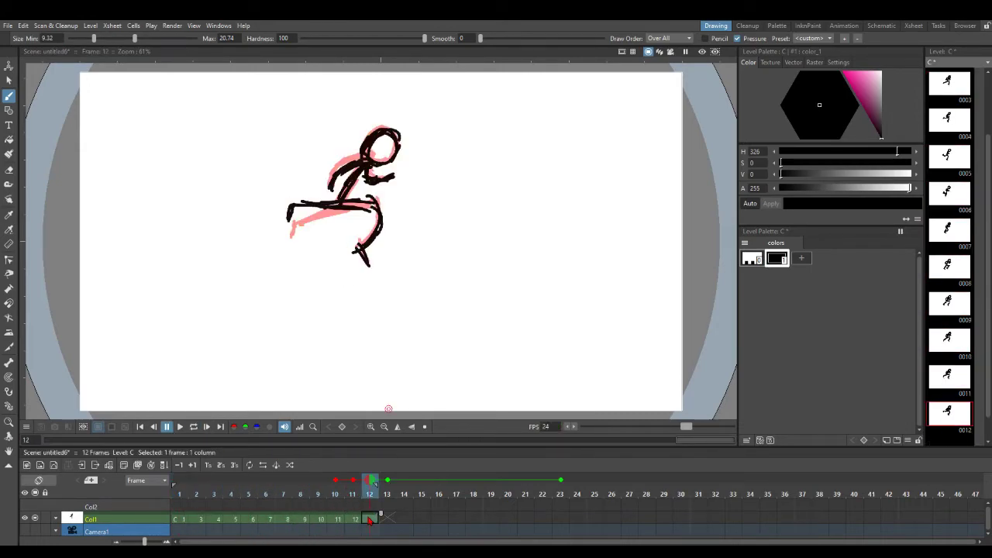
pyautogui.press('Delete')
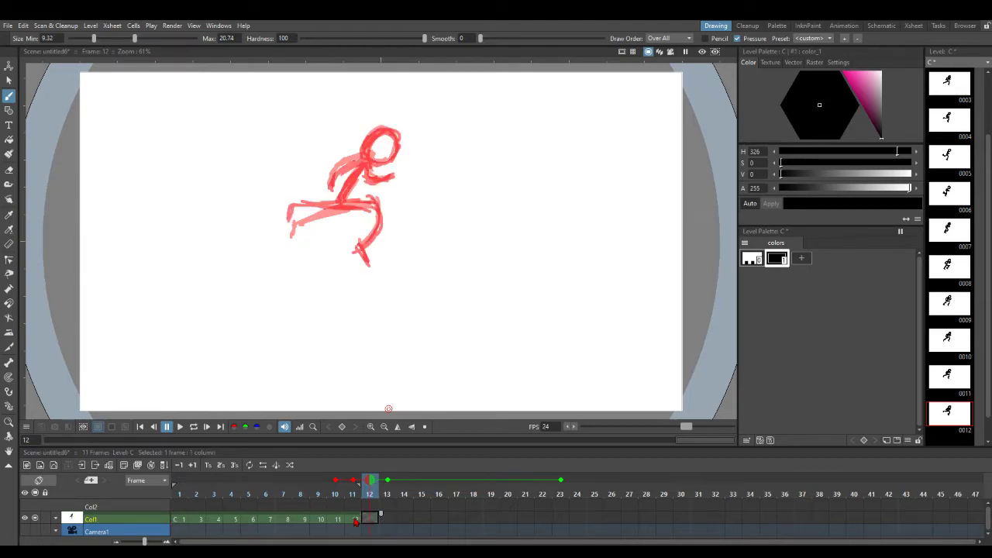
pyautogui.click(193, 427)
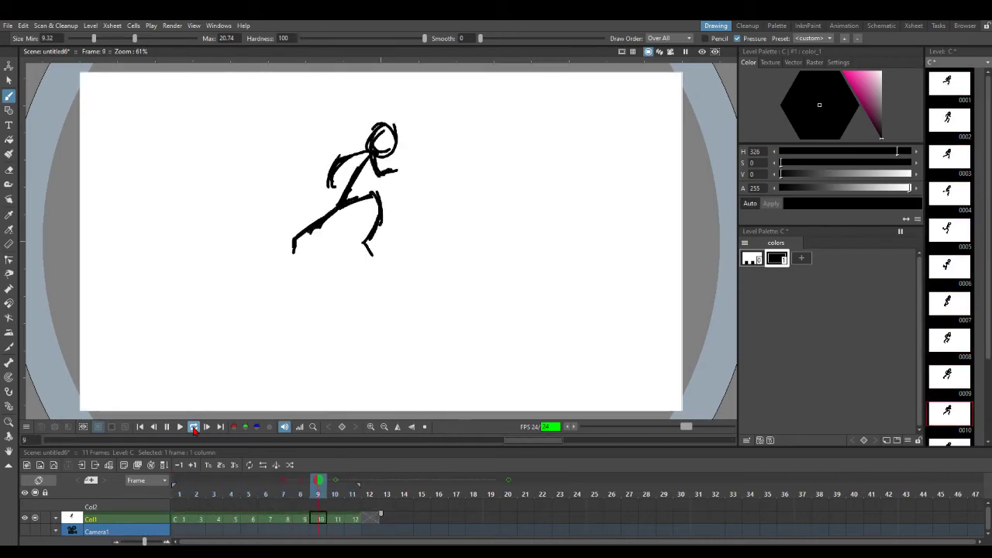
pyautogui.click(194, 428)
# Delete the last drawing on frame 11 to shorten the loop to ten frames.
pyautogui.click(355, 522)
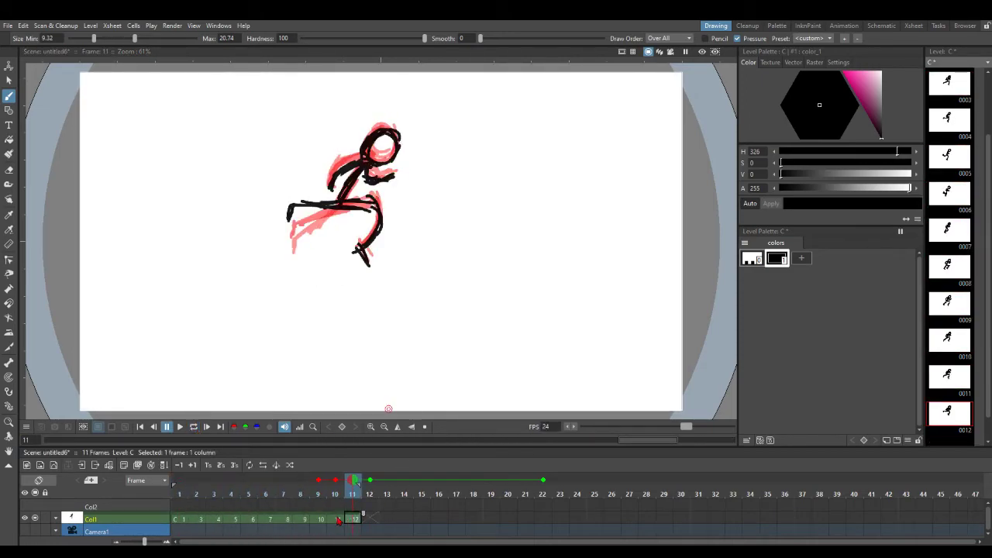
pyautogui.click(338, 521)
pyautogui.click(353, 523)
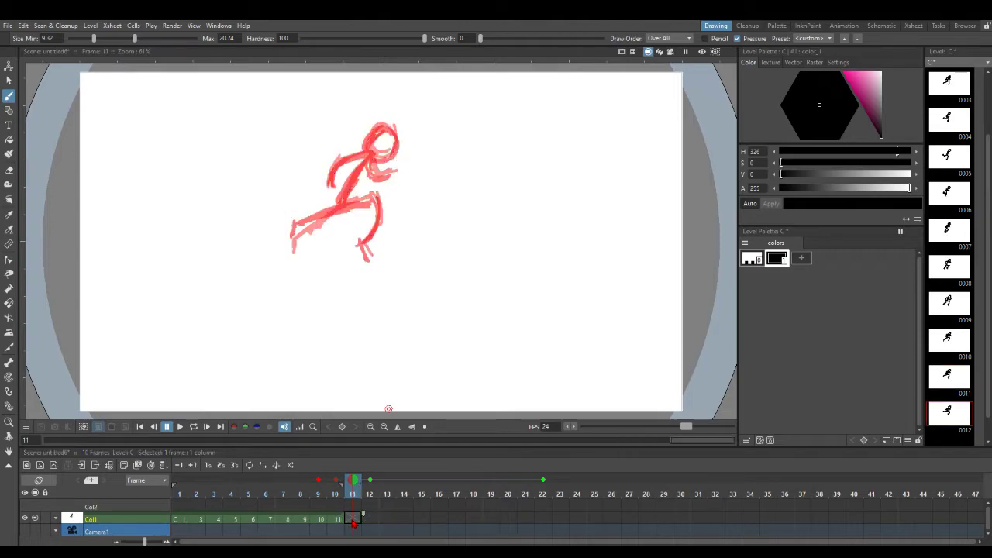
pyautogui.hotkey('ctrl', 'z')
pyautogui.hotkey('ctrl', 'z')
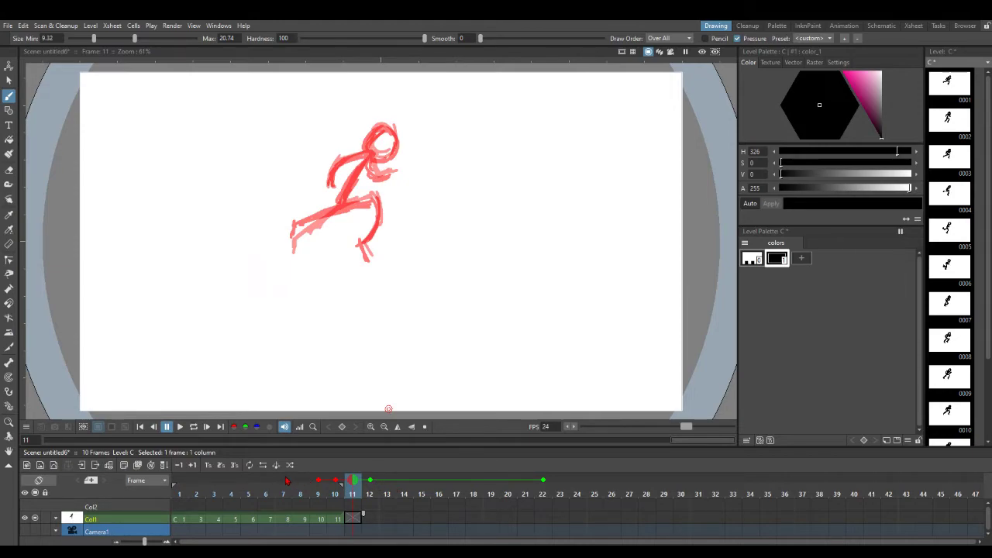
# Cut all ten runner frames from Col1 and delete the emptied column.
pyautogui.click(147, 507)
pyautogui.click(180, 520)
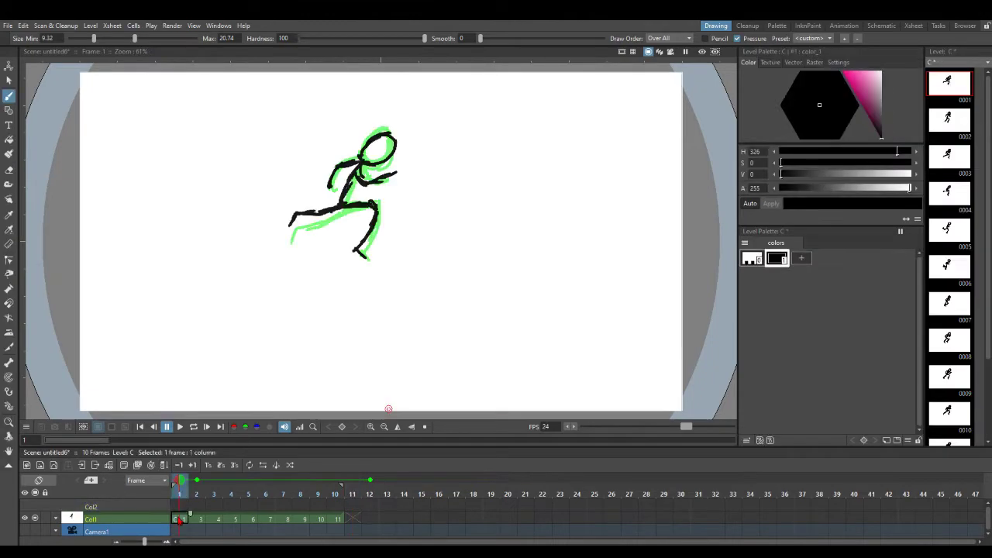
pyautogui.moveTo(337, 519); pyautogui.dragTo(344, 522)
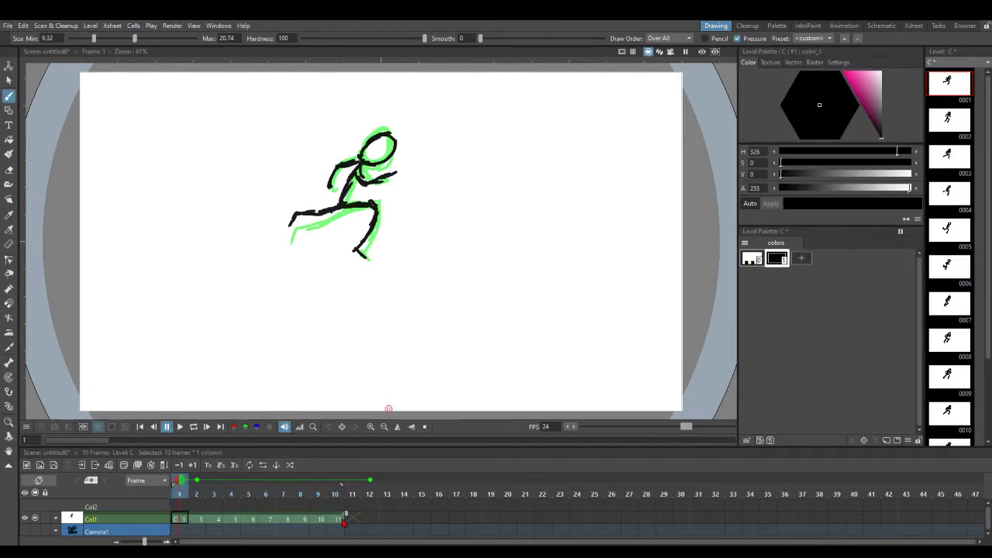
pyautogui.press('Delete')
pyautogui.click(120, 523)
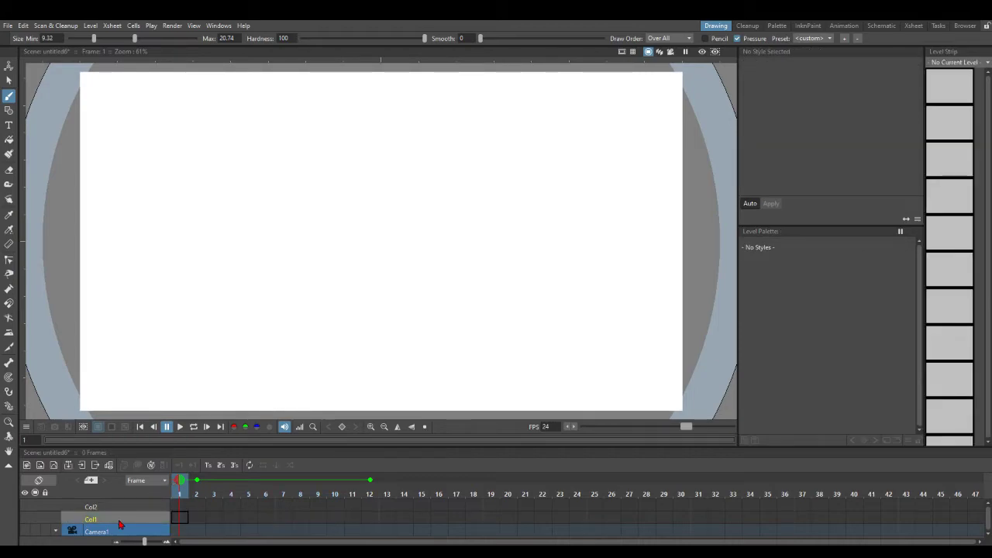
pyautogui.press('Delete')
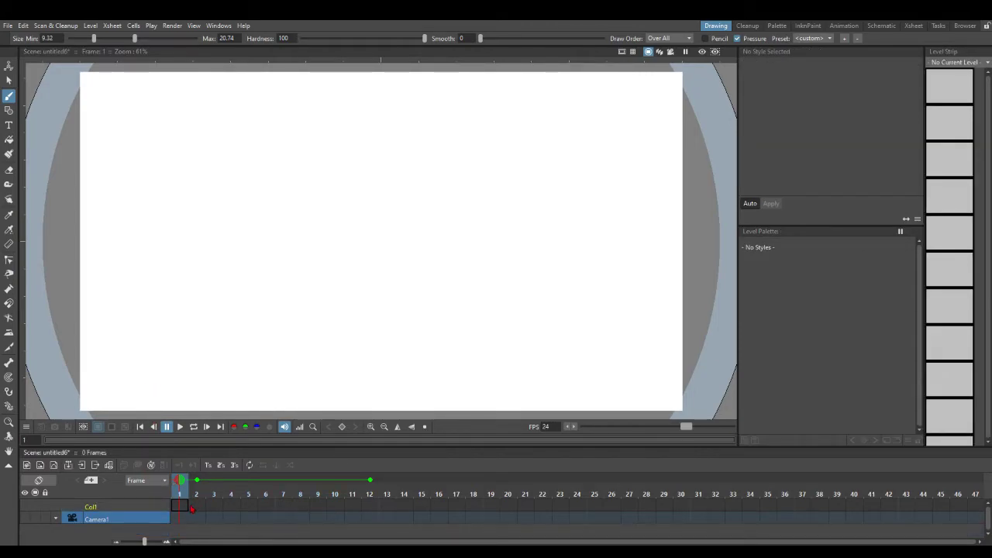
# Paste the ten frames at frame 1 of the remaining column, play the run loop and stop it.
pyautogui.click(185, 507)
pyautogui.hotkey('ctrl', 'v')
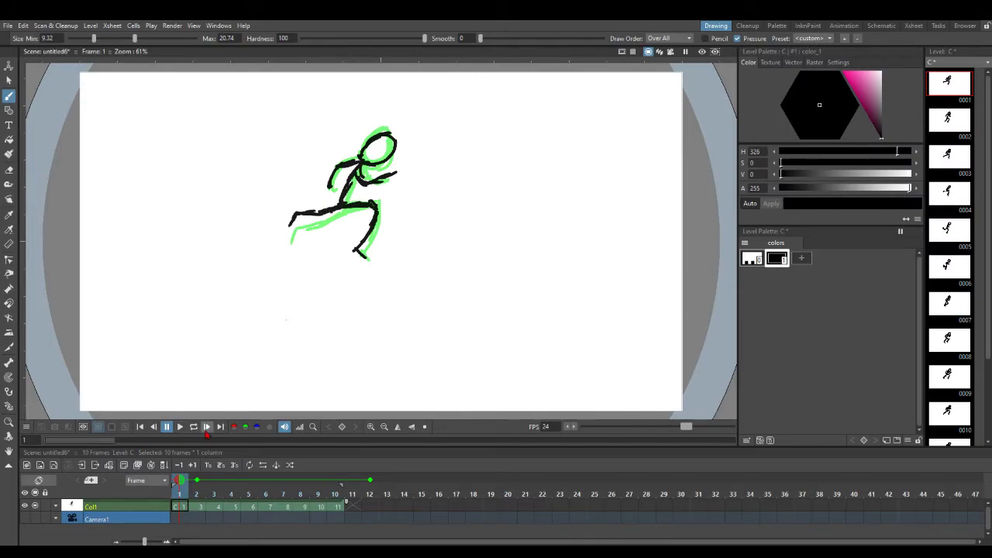
pyautogui.press('p')
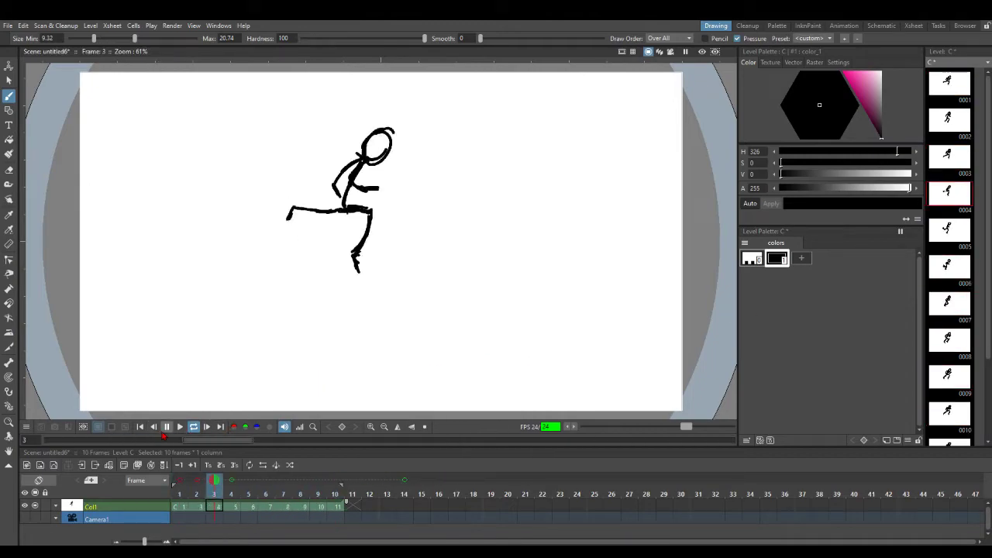
pyautogui.click(164, 431)
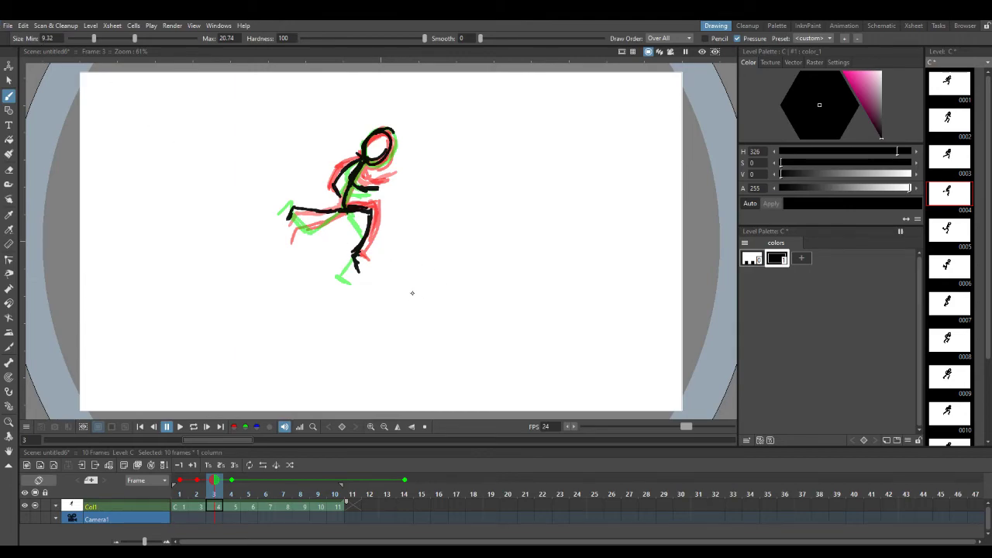
# Create a new empty scene and hand-write "100 SUBZ!" with the Brush on frame 1, in the upper part of the canvas.
pyautogui.press('Escape')
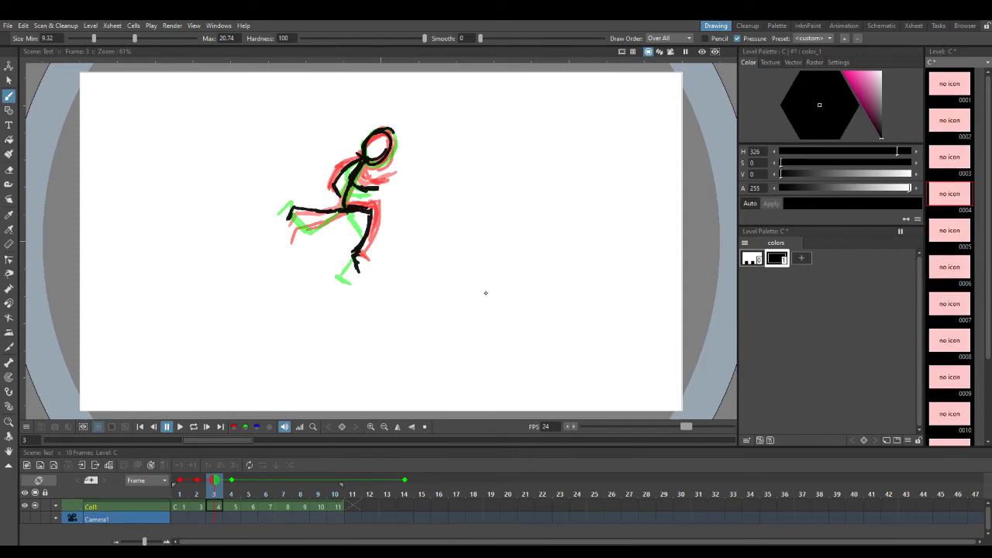
pyautogui.hotkey('ctrl', 'n')
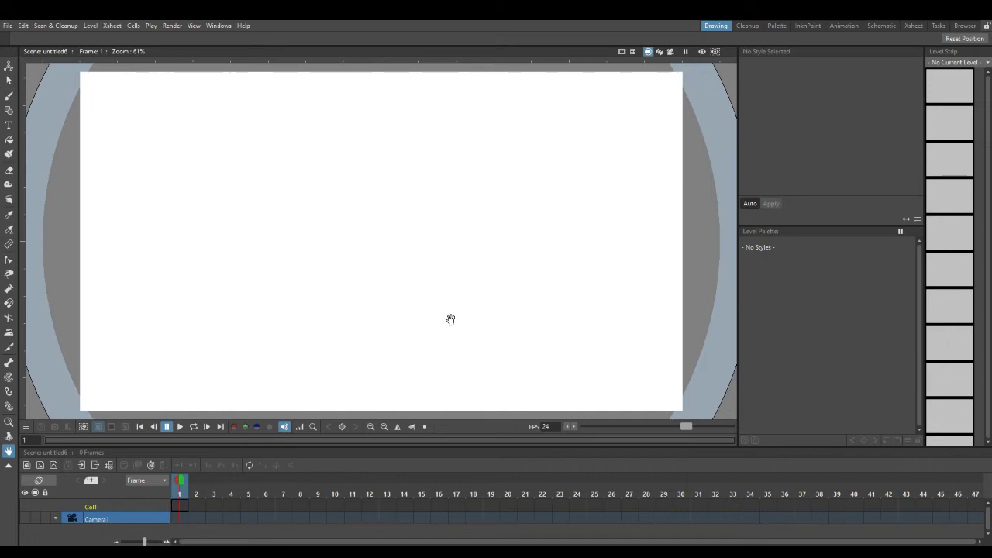
pyautogui.click(9, 95)
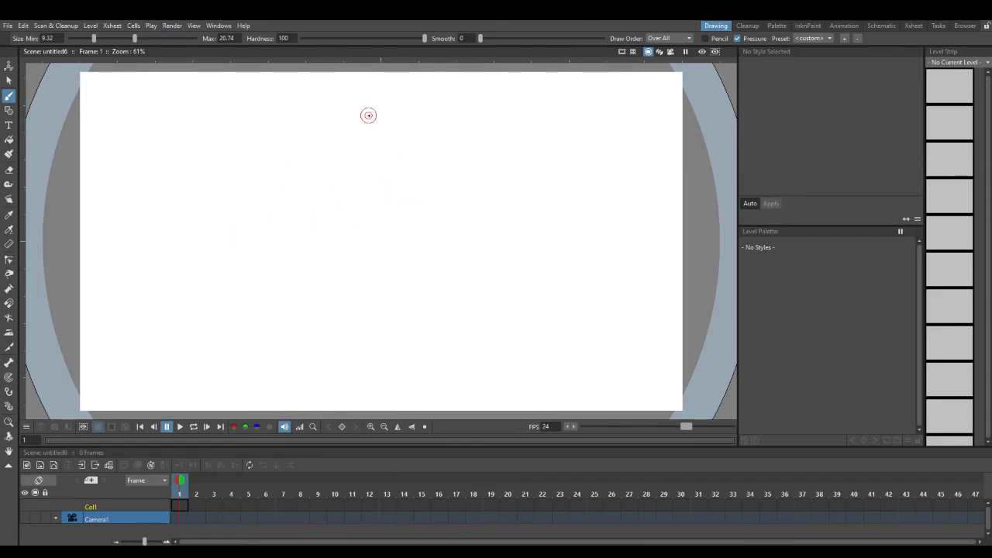
pyautogui.moveTo(368, 114); pyautogui.dragTo(389, 179)
pyautogui.moveTo(402, 87); pyautogui.dragTo(397, 101)
pyautogui.moveTo(465, 138); pyautogui.dragTo(448, 145)
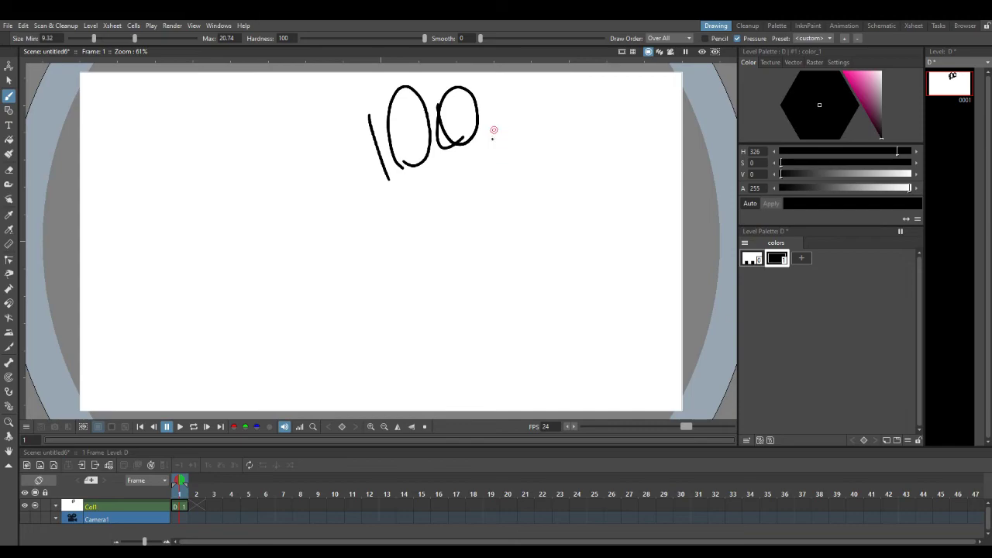
pyautogui.moveTo(404, 195); pyautogui.dragTo(382, 257)
pyautogui.moveTo(423, 183); pyautogui.dragTo(453, 203)
pyautogui.moveTo(472, 159)
pyautogui.mouseDown()
pyautogui.moveTo(470, 181)
pyautogui.moveTo(504, 178)
pyautogui.moveTo(547, 147)
pyautogui.moveTo(579, 144)
pyautogui.mouseUp()
pyautogui.moveTo(559, 85); pyautogui.dragTo(591, 158)
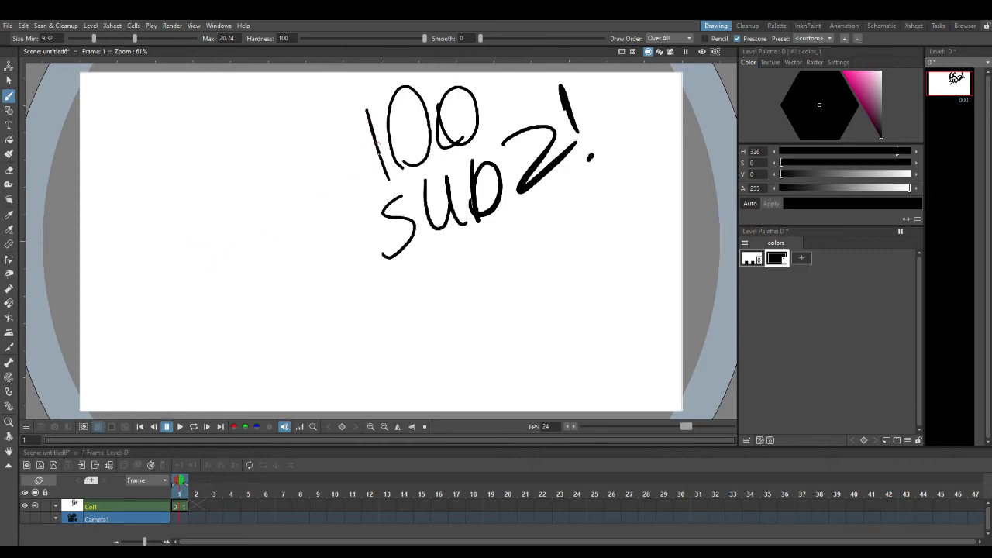